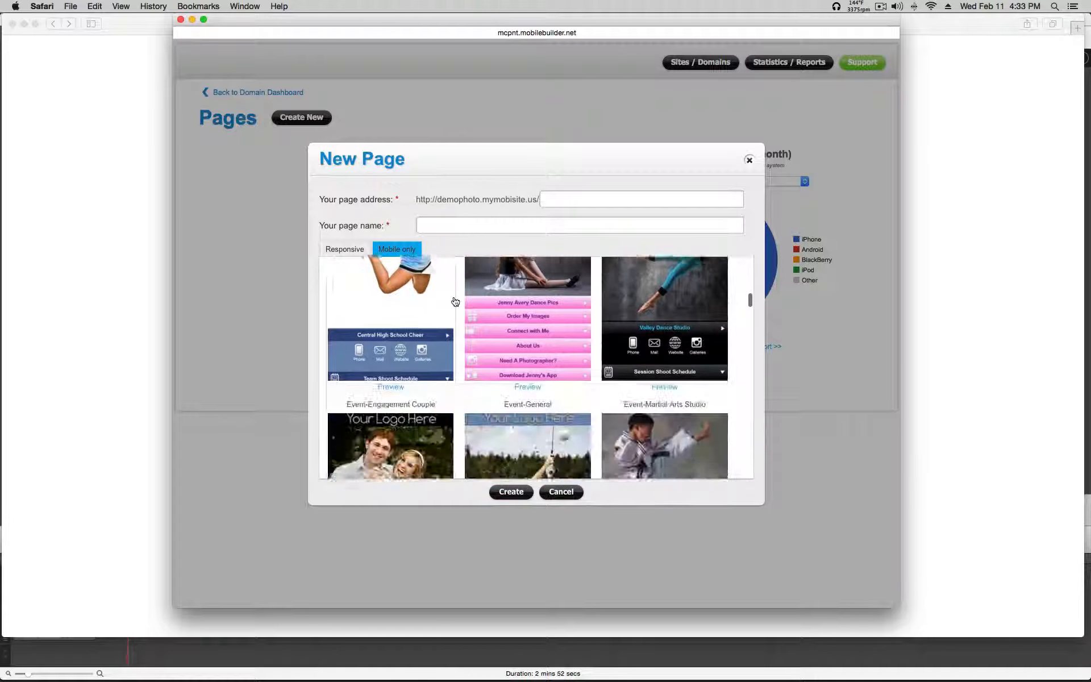
Step: Browse the default template gallery in the New Page dialog
{"action": "scroll", "coordinate": [455, 301], "scroll_direction": "down", "scroll_amount": 15}
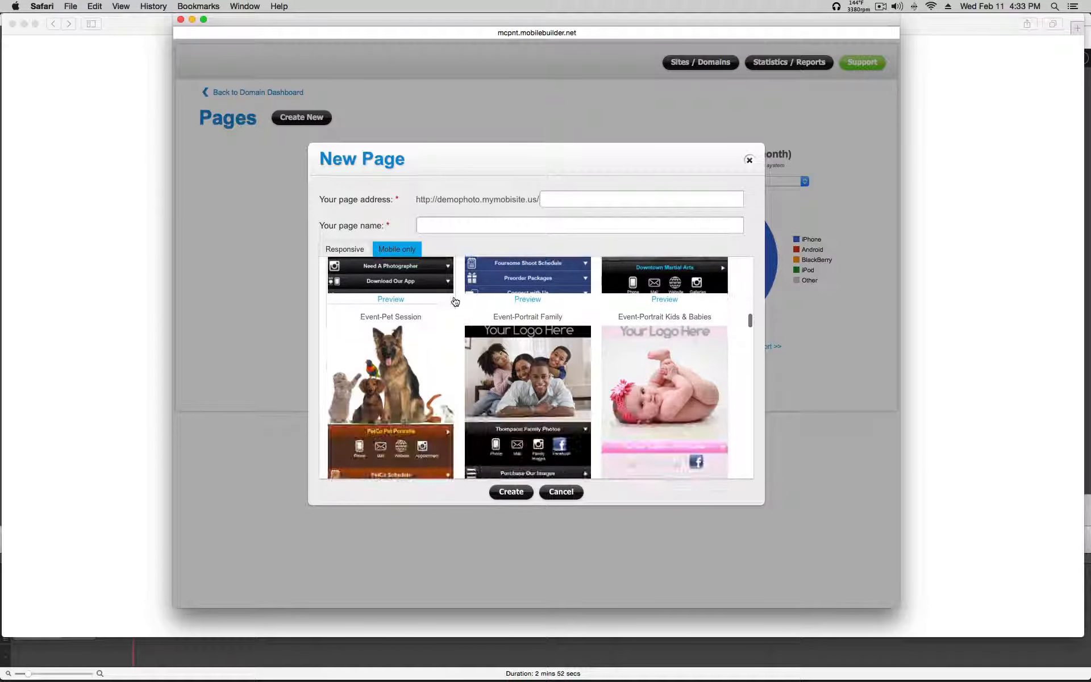
{"action": "scroll", "coordinate": [454, 302], "scroll_direction": "down", "scroll_amount": 15}
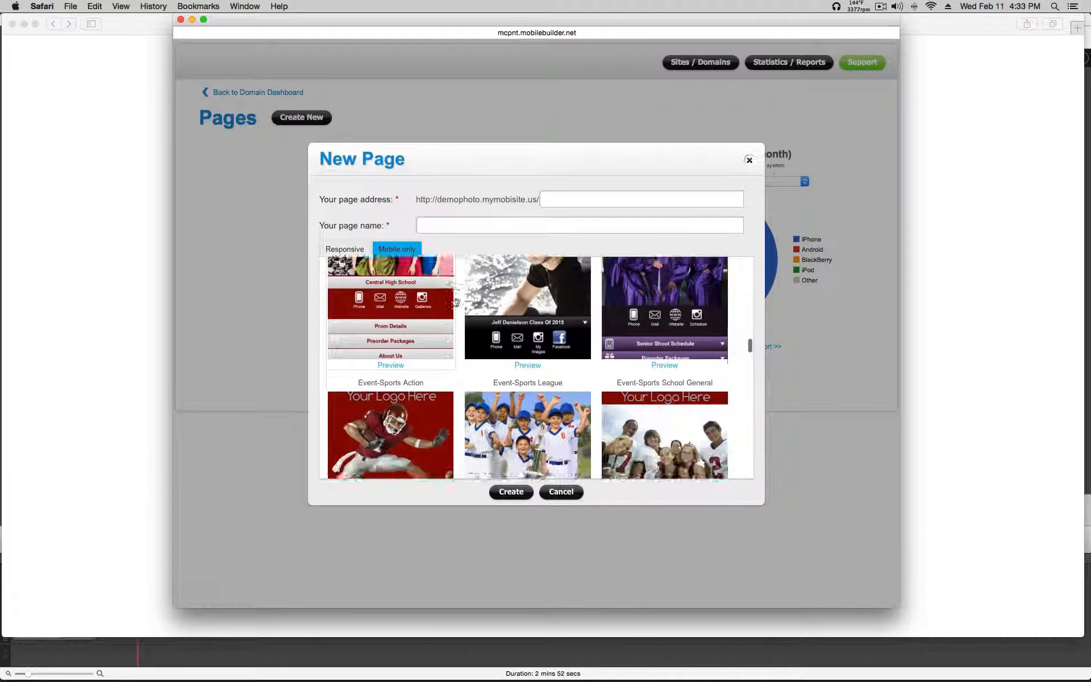
{"action": "scroll", "coordinate": [455, 301], "scroll_direction": "down", "scroll_amount": 10}
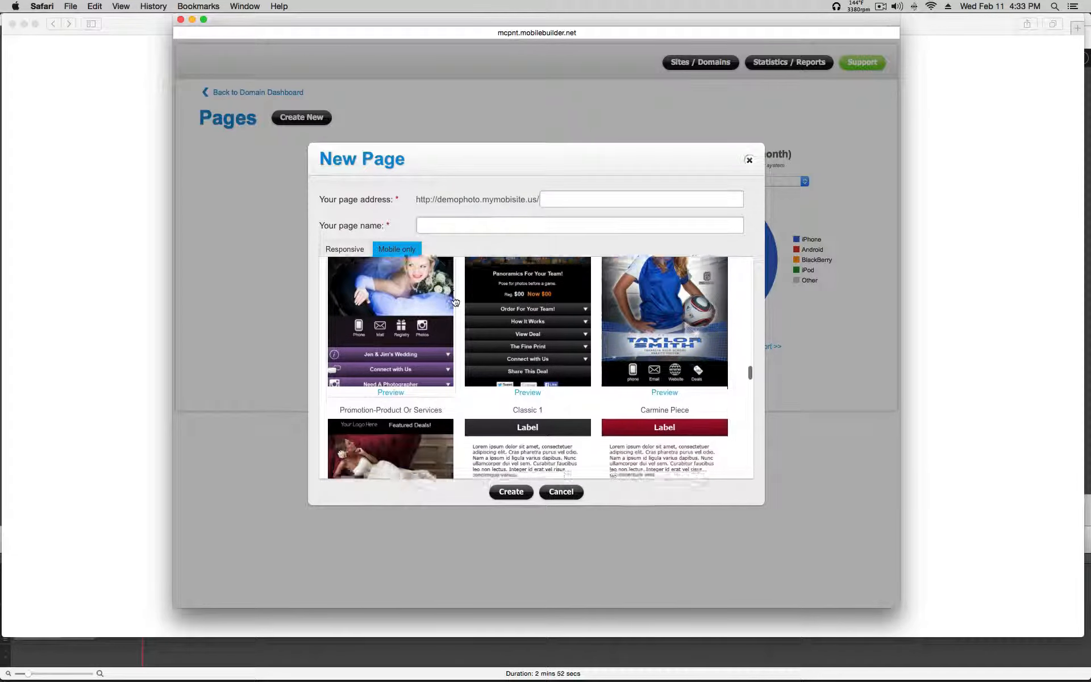
{"action": "scroll", "coordinate": [455, 302], "scroll_direction": "up", "scroll_amount": 8}
{"action": "scroll", "coordinate": [455, 301], "scroll_direction": "up", "scroll_amount": 15}
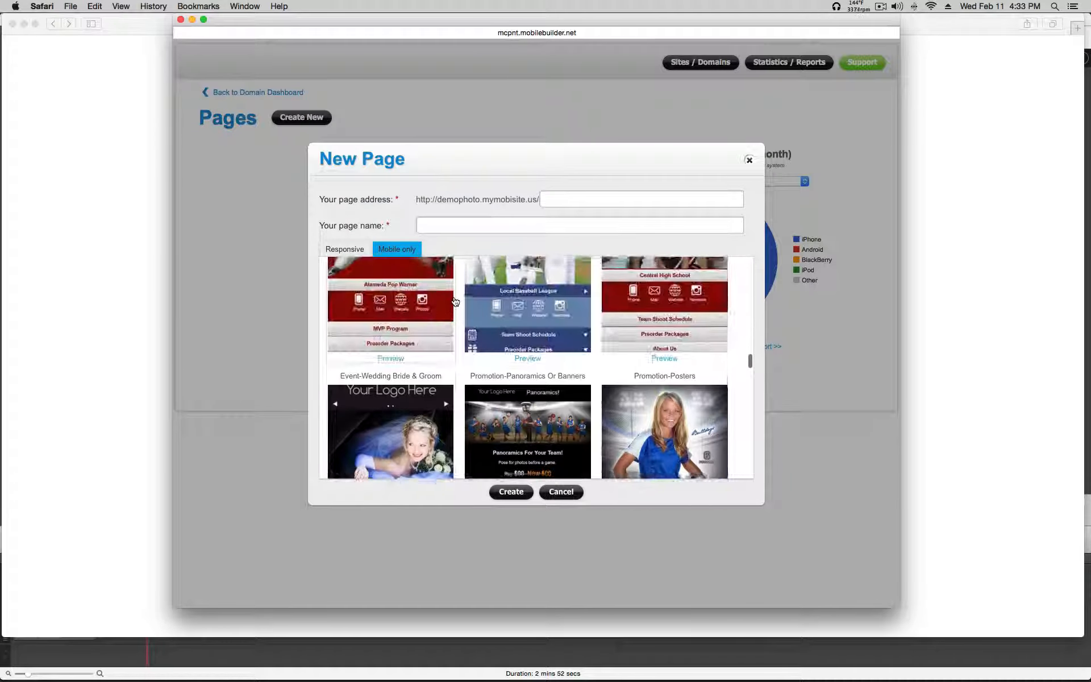
{"action": "scroll", "coordinate": [455, 301], "scroll_direction": "up", "scroll_amount": 15}
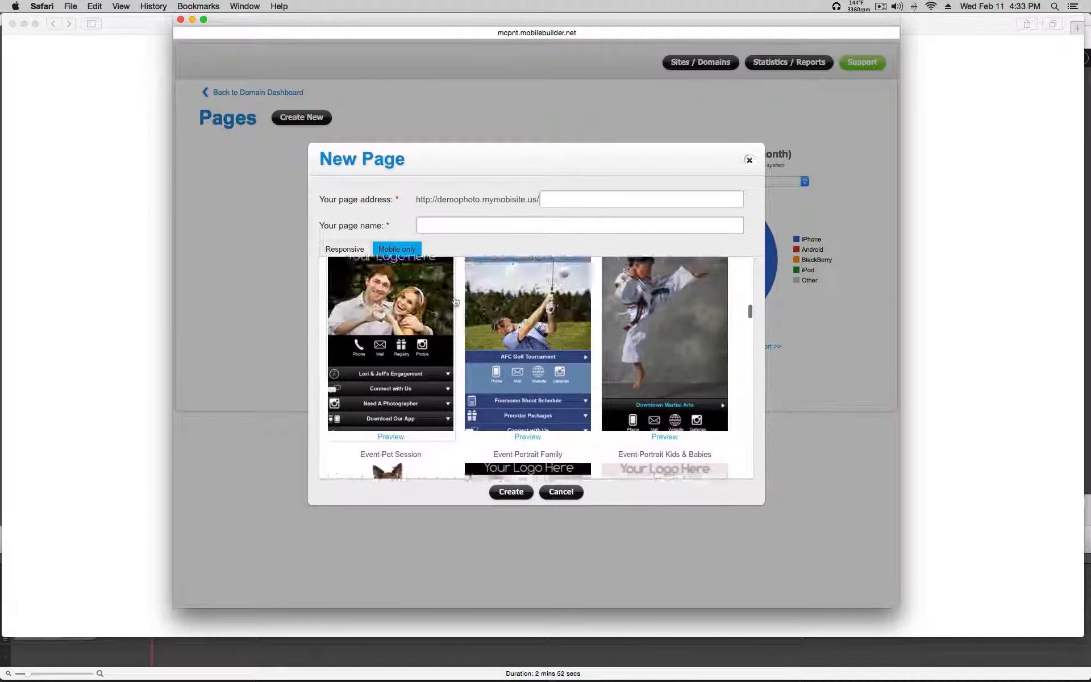
{"action": "scroll", "coordinate": [455, 301], "scroll_direction": "up", "scroll_amount": 5}
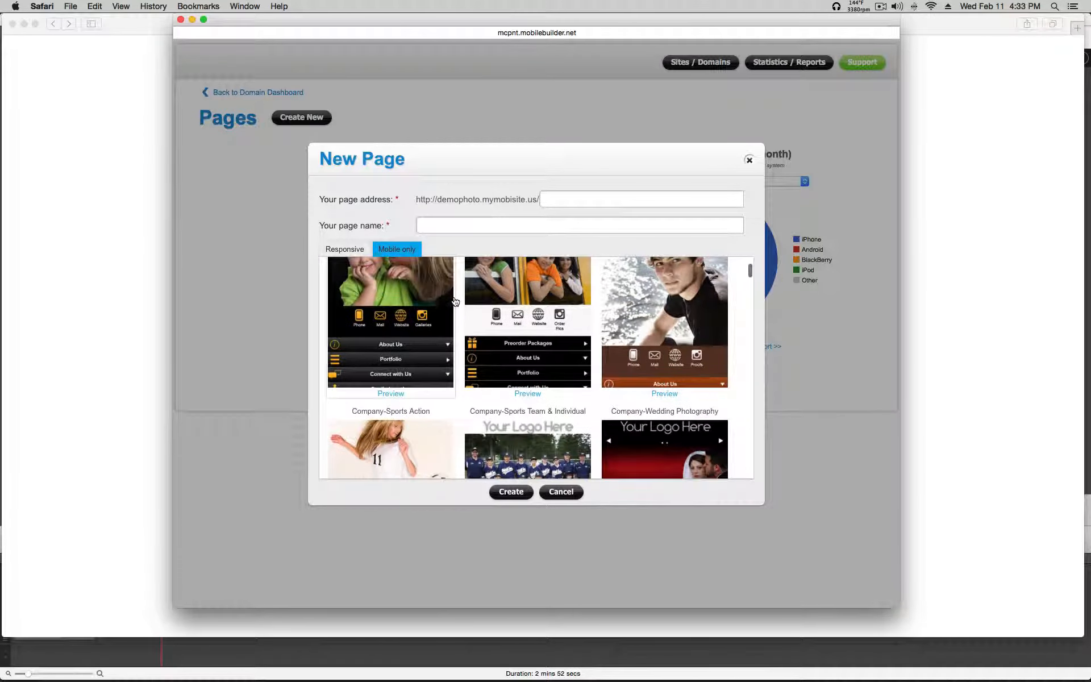
{"action": "scroll", "coordinate": [455, 301], "scroll_direction": "down", "scroll_amount": 3}
{"action": "scroll", "coordinate": [455, 301], "scroll_direction": "down", "scroll_amount": 5}
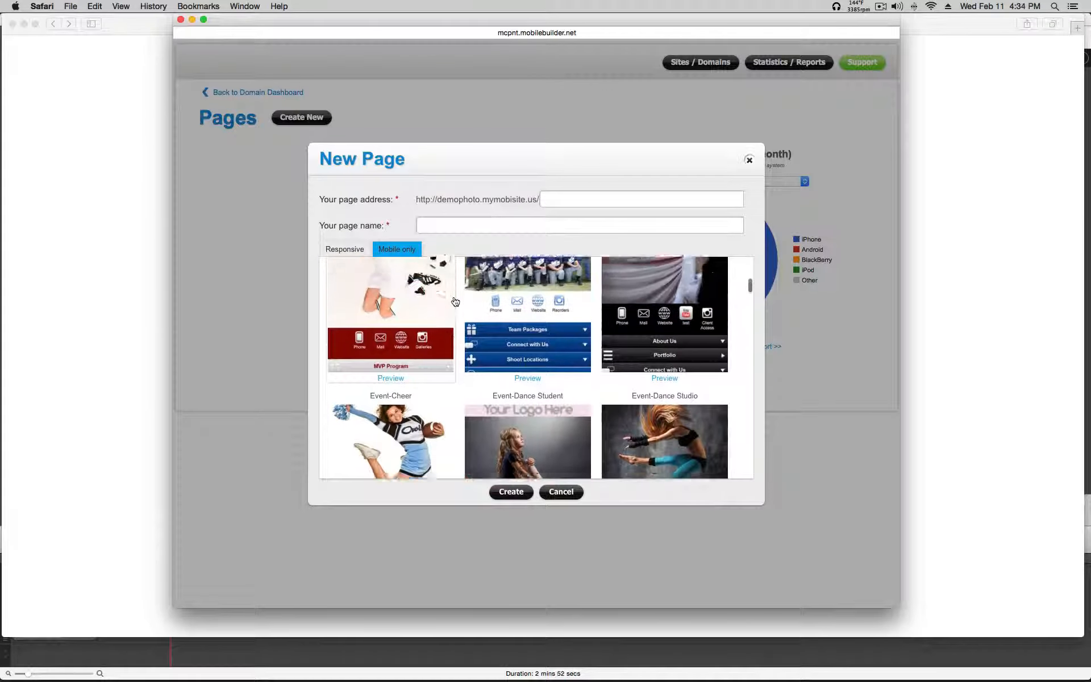
{"action": "scroll", "coordinate": [455, 301], "scroll_direction": "up", "scroll_amount": 4}
{"action": "scroll", "coordinate": [455, 301], "scroll_direction": "up", "scroll_amount": 2}
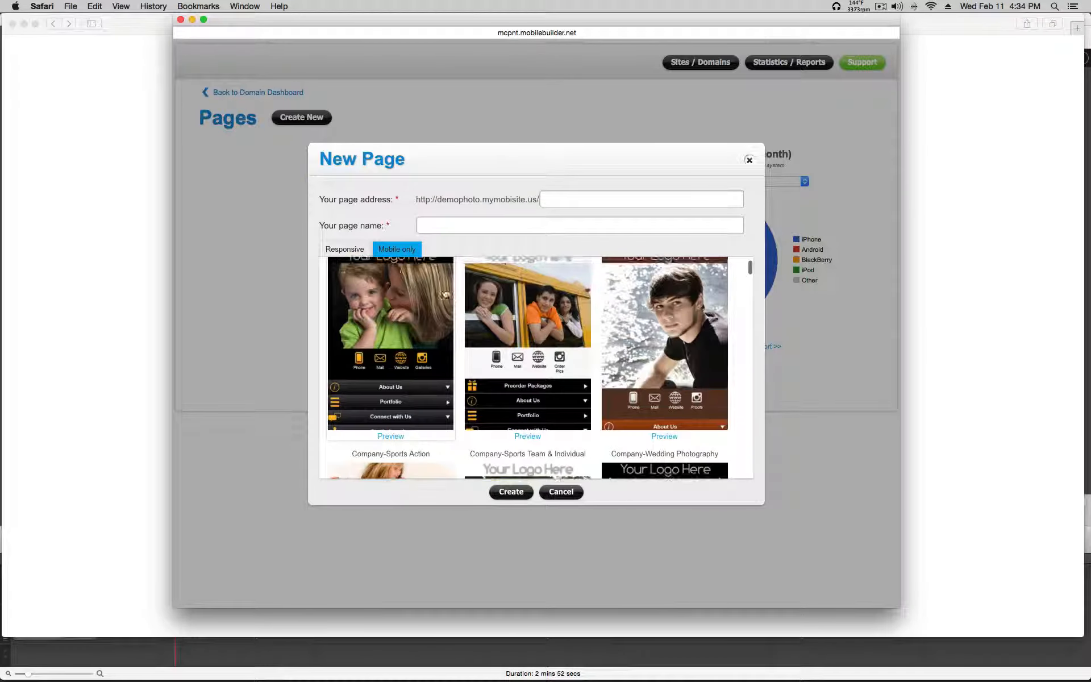
Step: Show the Responsive templates and bring Senior Portrait 1 and 2 into view
{"action": "left_click", "coordinate": [344, 249]}
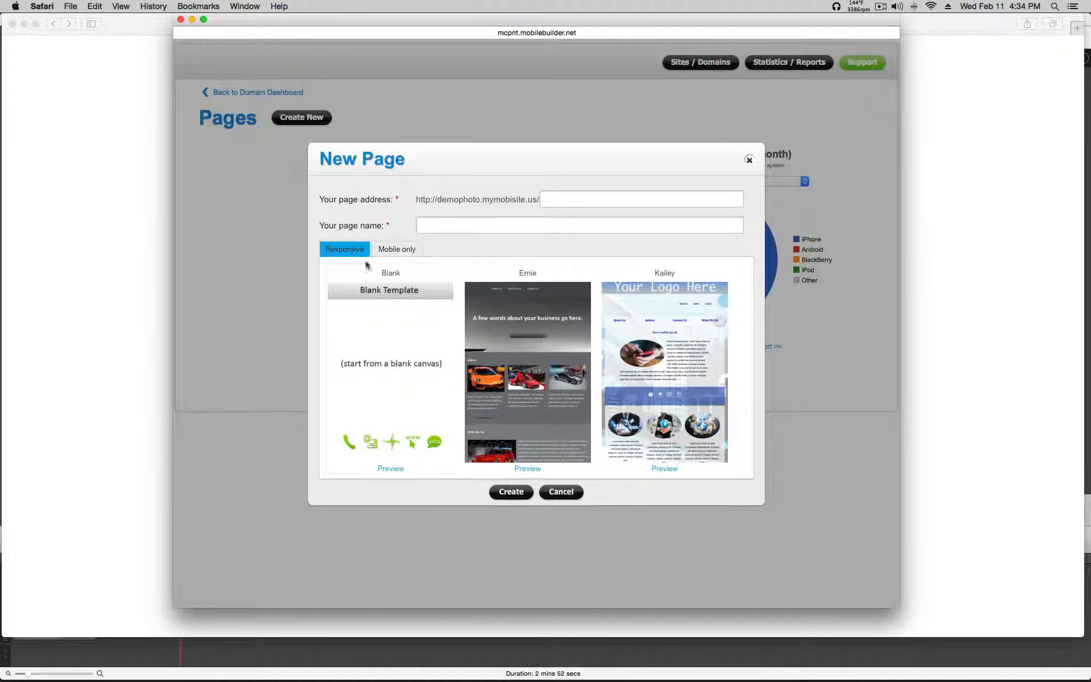
{"action": "scroll", "coordinate": [499, 314], "scroll_direction": "down", "scroll_amount": 3}
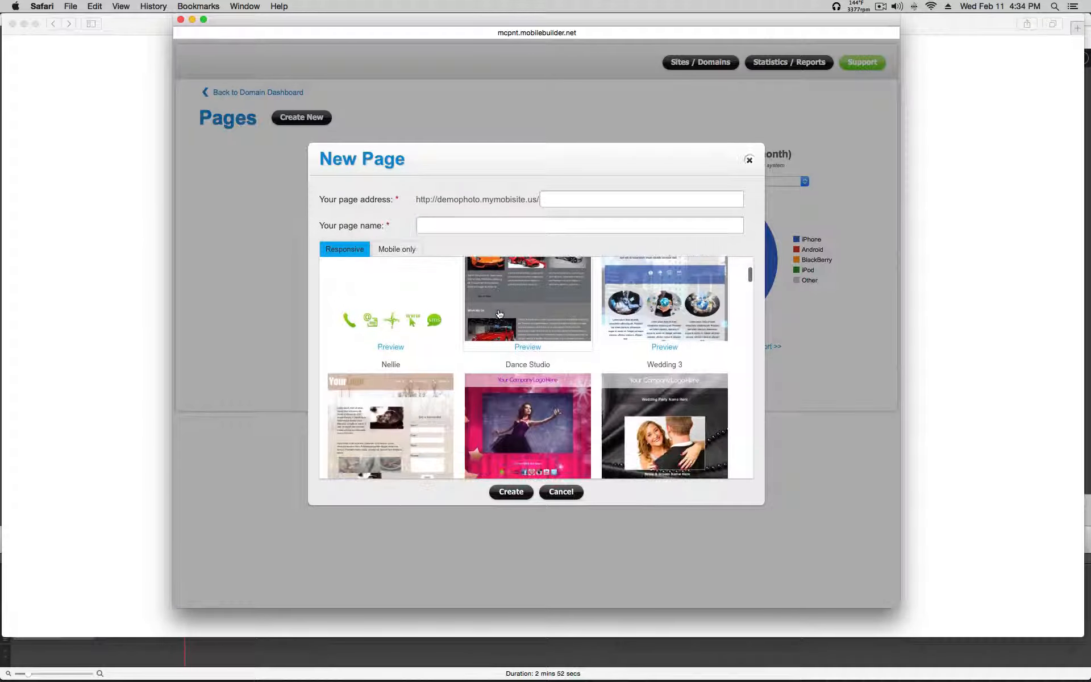
{"action": "scroll", "coordinate": [499, 314], "scroll_direction": "down", "scroll_amount": 4}
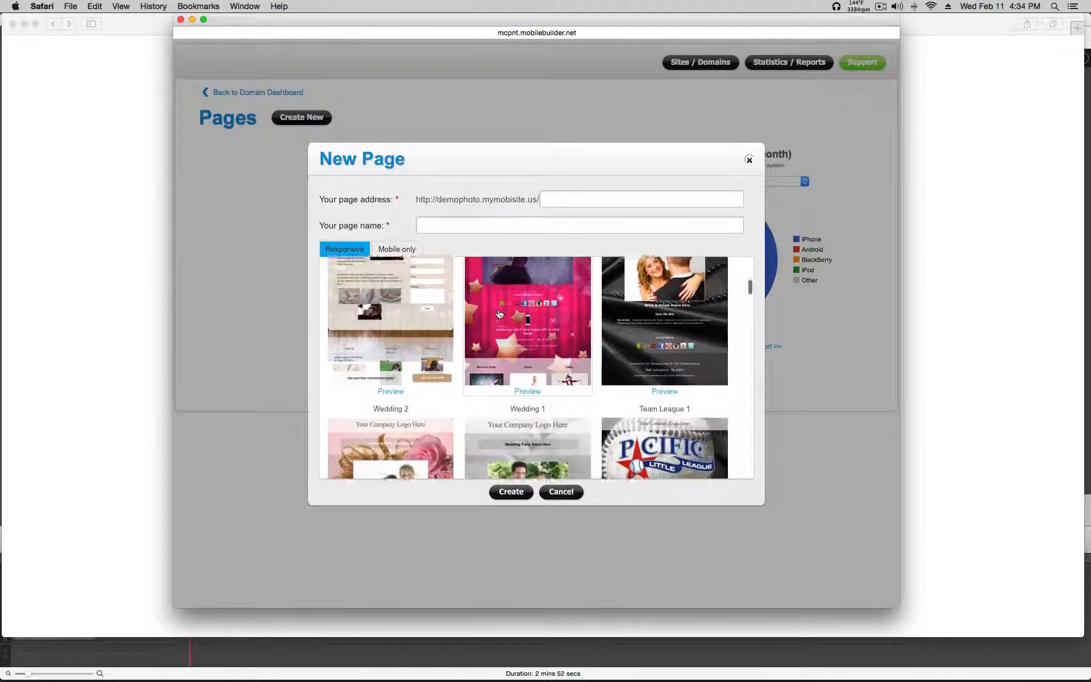
{"action": "scroll", "coordinate": [499, 314], "scroll_direction": "down", "scroll_amount": 4}
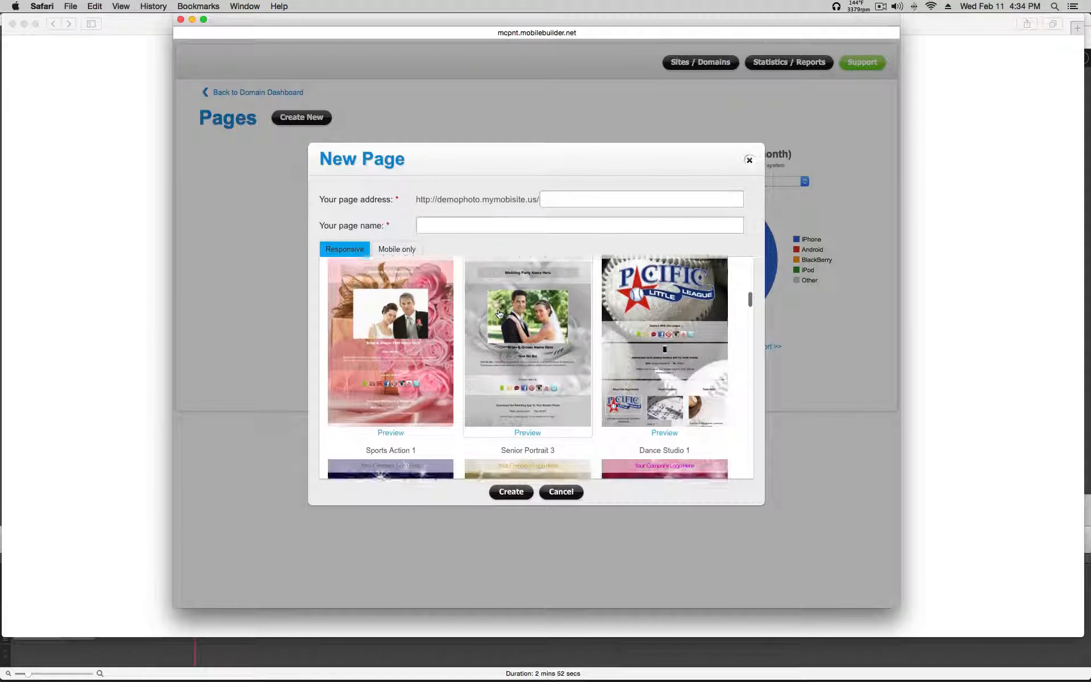
{"action": "scroll", "coordinate": [499, 314], "scroll_direction": "down", "scroll_amount": 4}
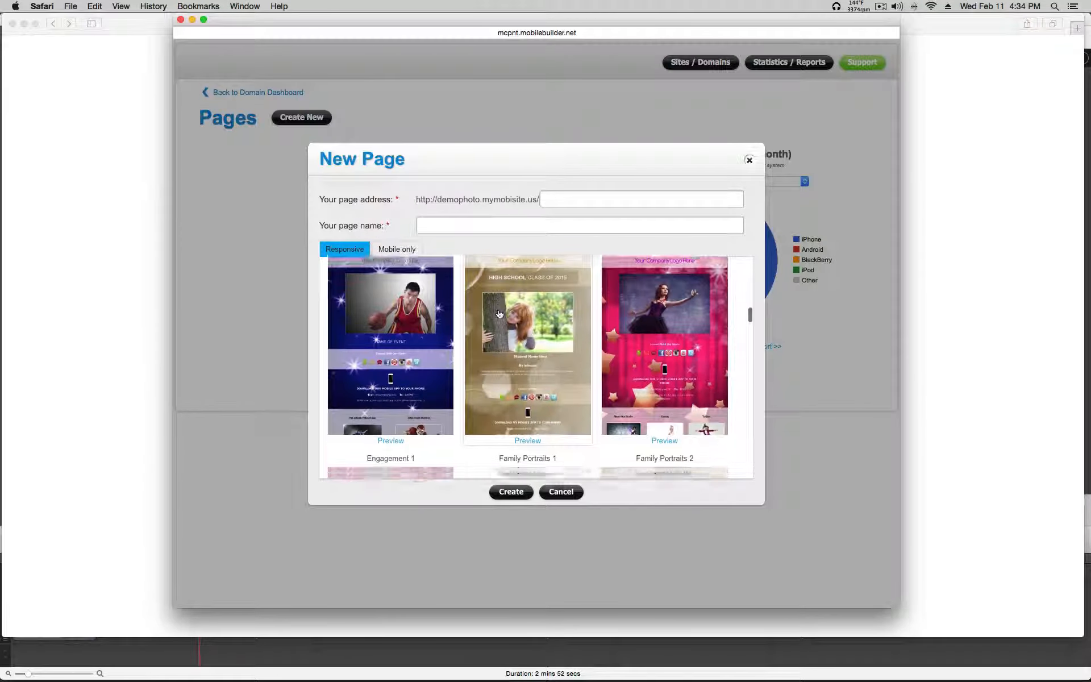
{"action": "scroll", "coordinate": [499, 314], "scroll_direction": "down", "scroll_amount": 2}
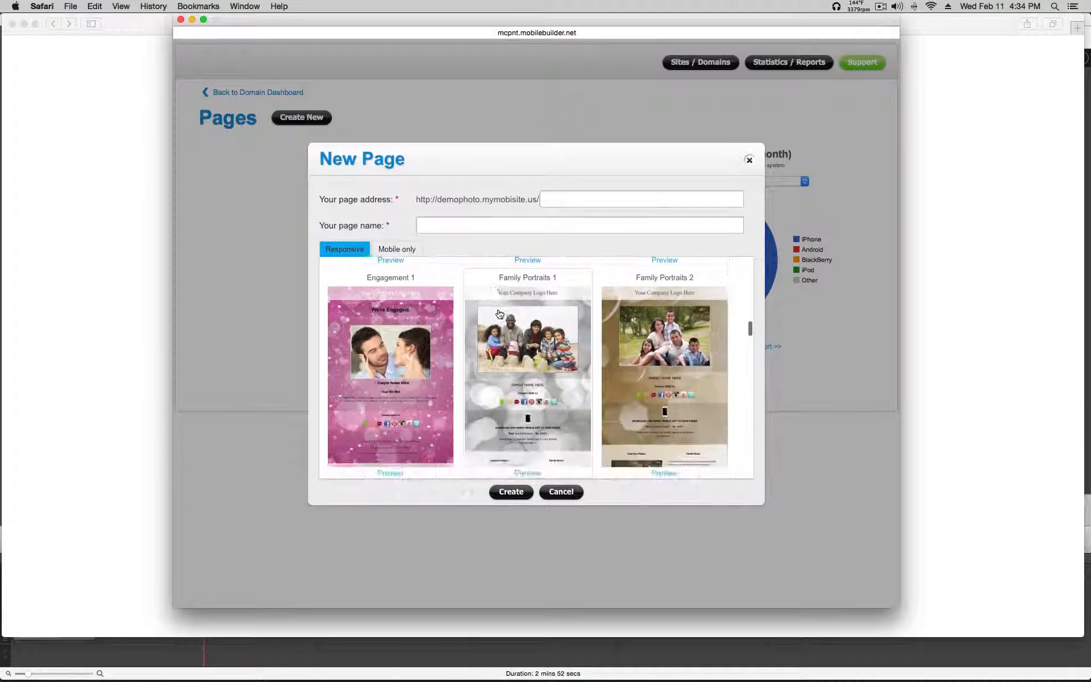
{"action": "scroll", "coordinate": [499, 314], "scroll_direction": "down", "scroll_amount": 3}
{"action": "scroll", "coordinate": [499, 314], "scroll_direction": "down", "scroll_amount": 3}
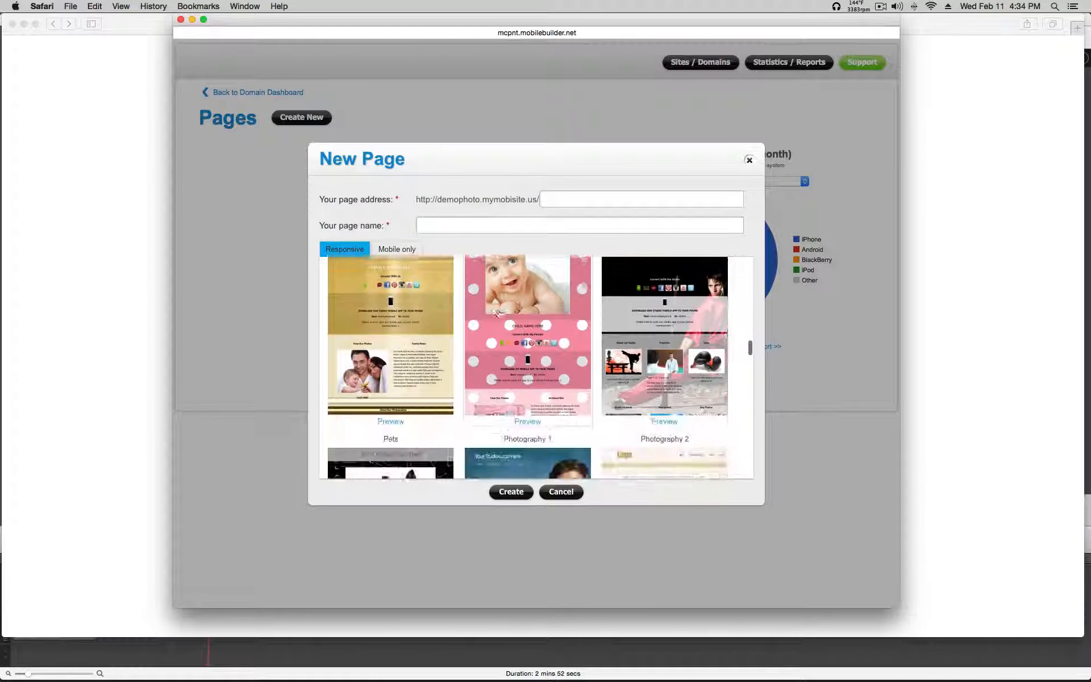
{"action": "scroll", "coordinate": [499, 314], "scroll_direction": "down", "scroll_amount": 4}
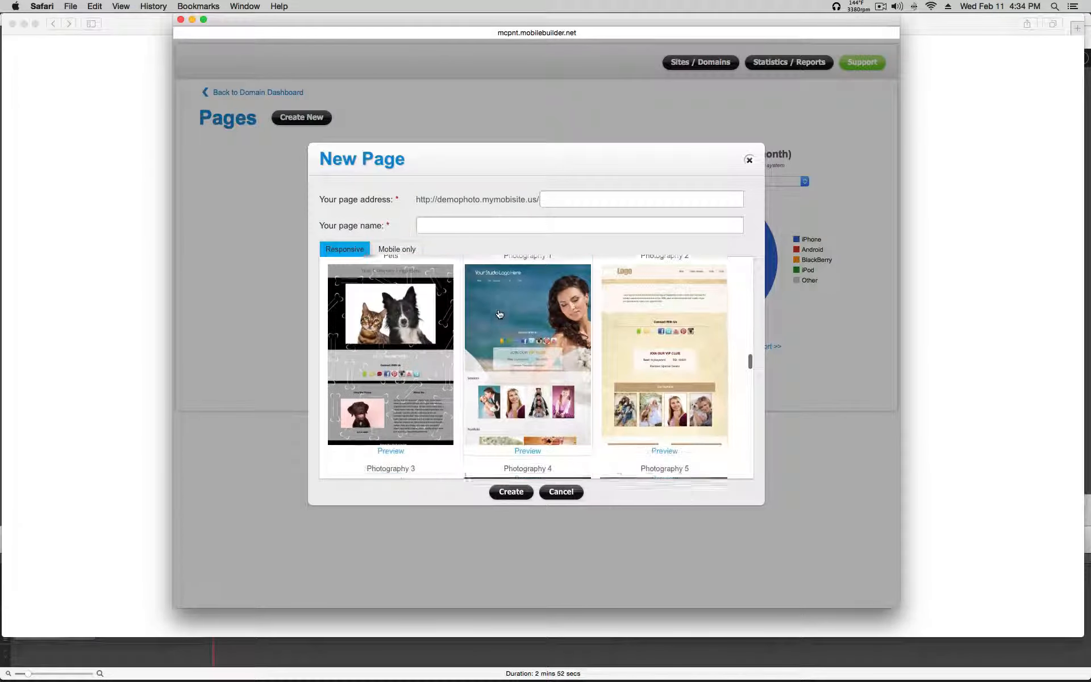
{"action": "scroll", "coordinate": [499, 314], "scroll_direction": "down", "scroll_amount": 1}
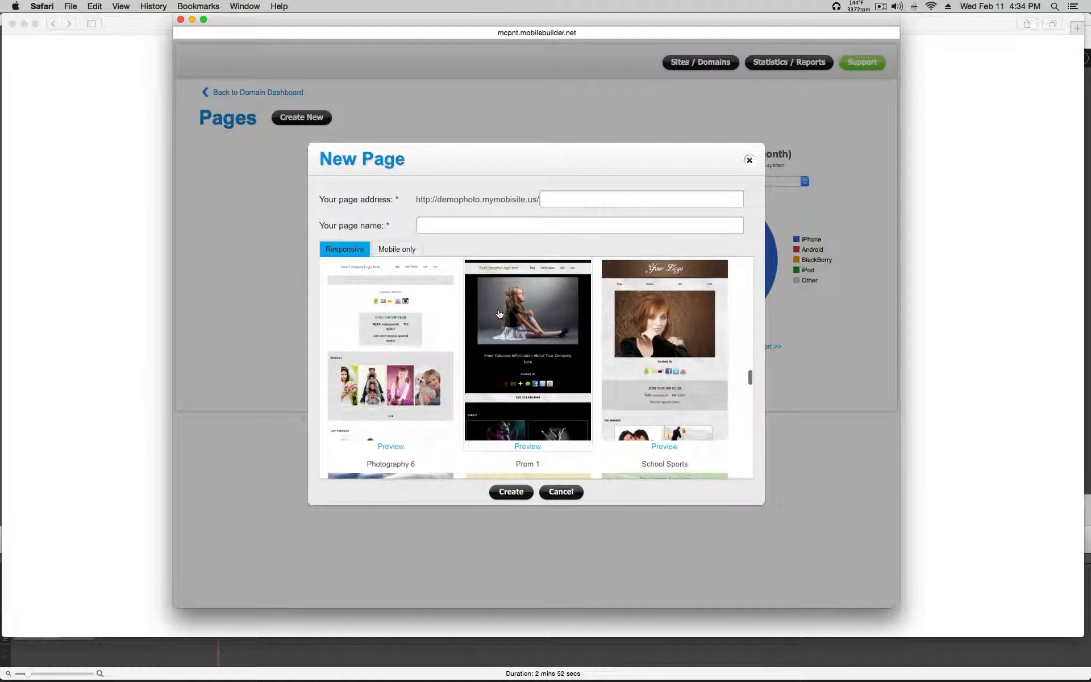
{"action": "scroll", "coordinate": [499, 314], "scroll_direction": "down", "scroll_amount": 3}
{"action": "scroll", "coordinate": [498, 313], "scroll_direction": "down", "scroll_amount": 2}
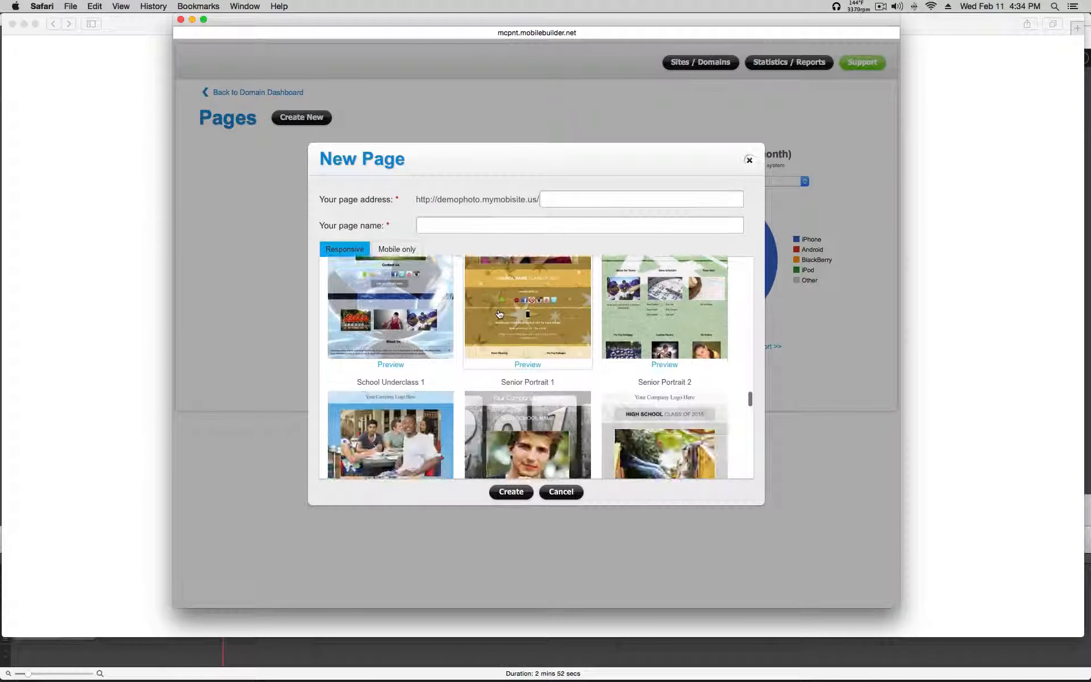
{"action": "scroll", "coordinate": [499, 314], "scroll_direction": "down", "scroll_amount": 2}
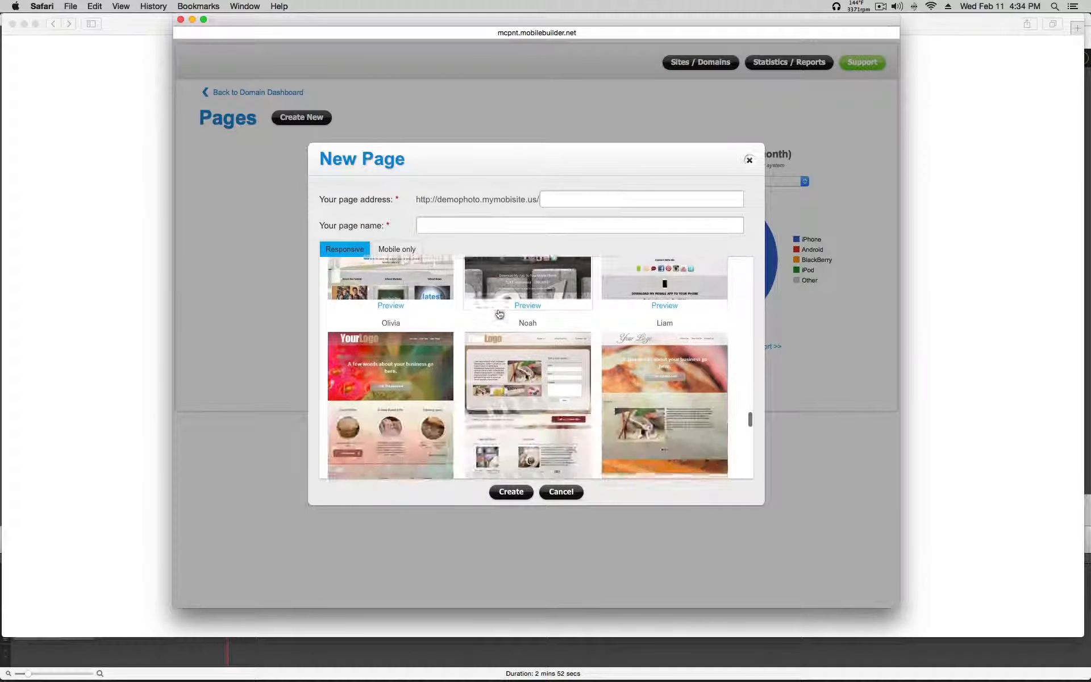
{"action": "scroll", "coordinate": [499, 314], "scroll_direction": "down", "scroll_amount": 4}
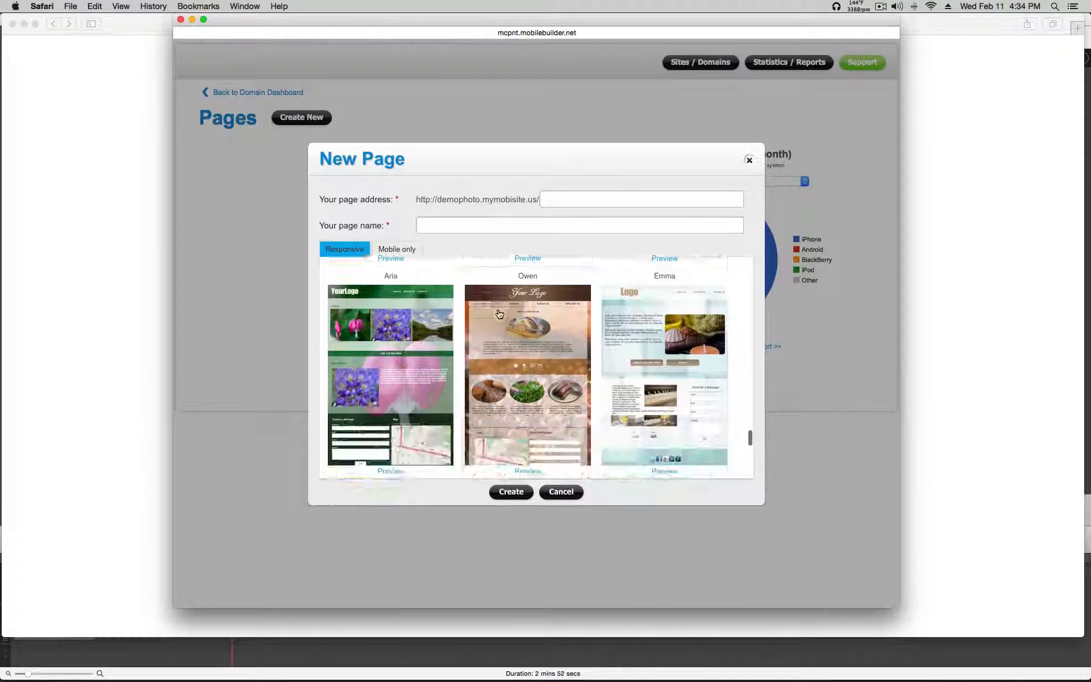
{"action": "scroll", "coordinate": [498, 314], "scroll_direction": "down", "scroll_amount": 3}
{"action": "scroll", "coordinate": [498, 314], "scroll_direction": "up", "scroll_amount": 7}
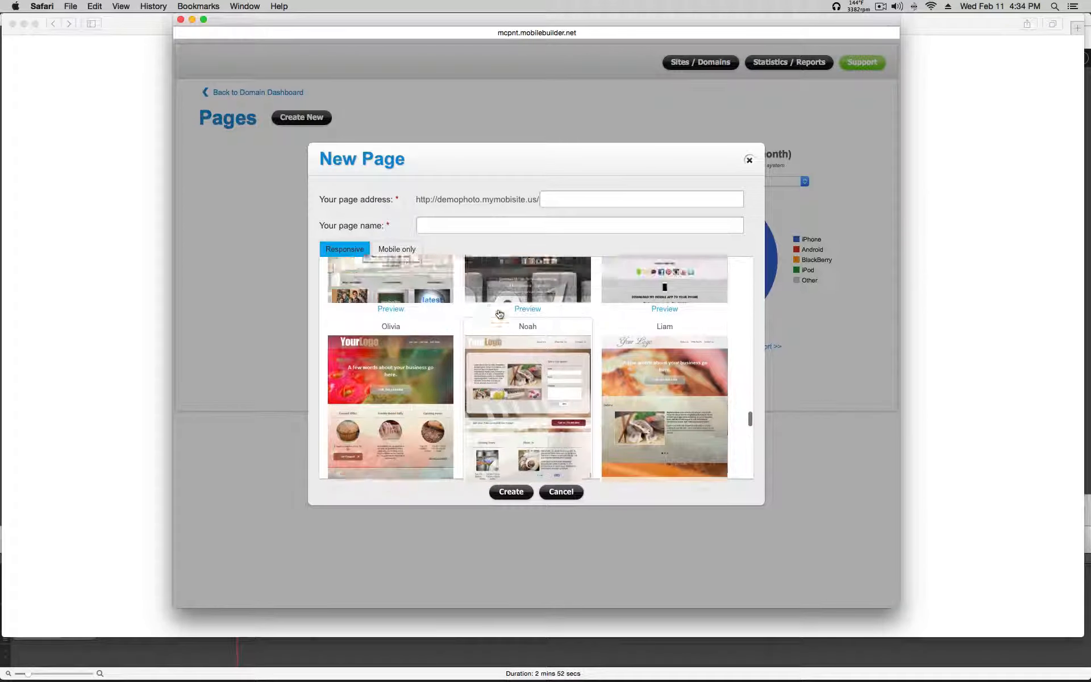
{"action": "scroll", "coordinate": [499, 314], "scroll_direction": "up", "scroll_amount": 2}
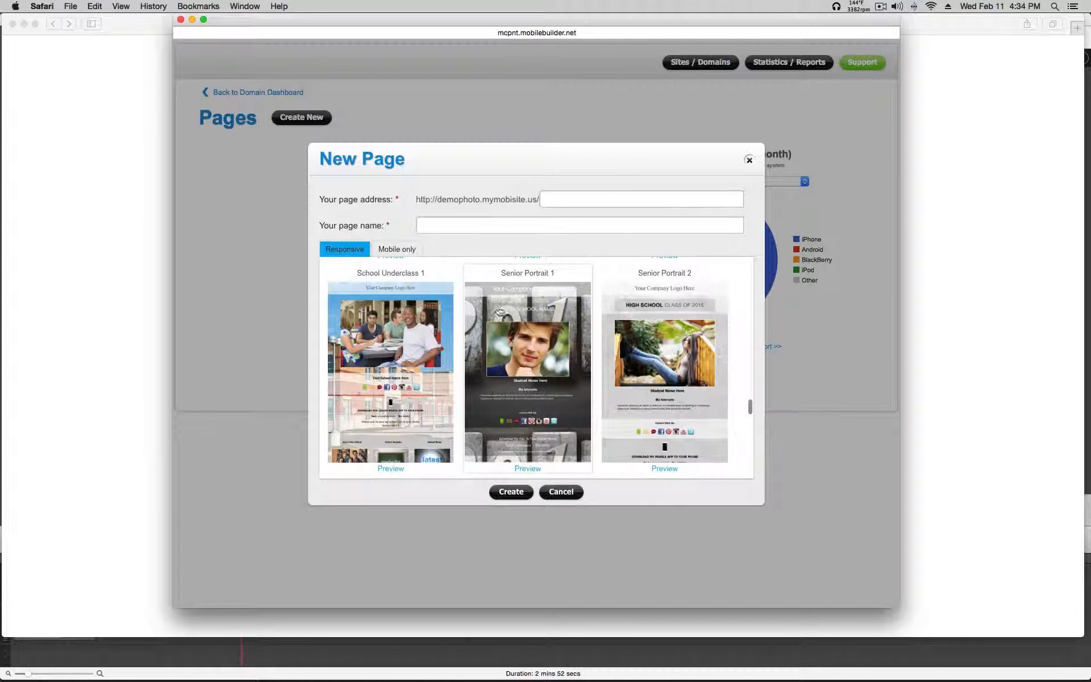
Step: Enter a page address slug and the student's name as the page name
{"action": "left_click", "coordinate": [559, 197]}
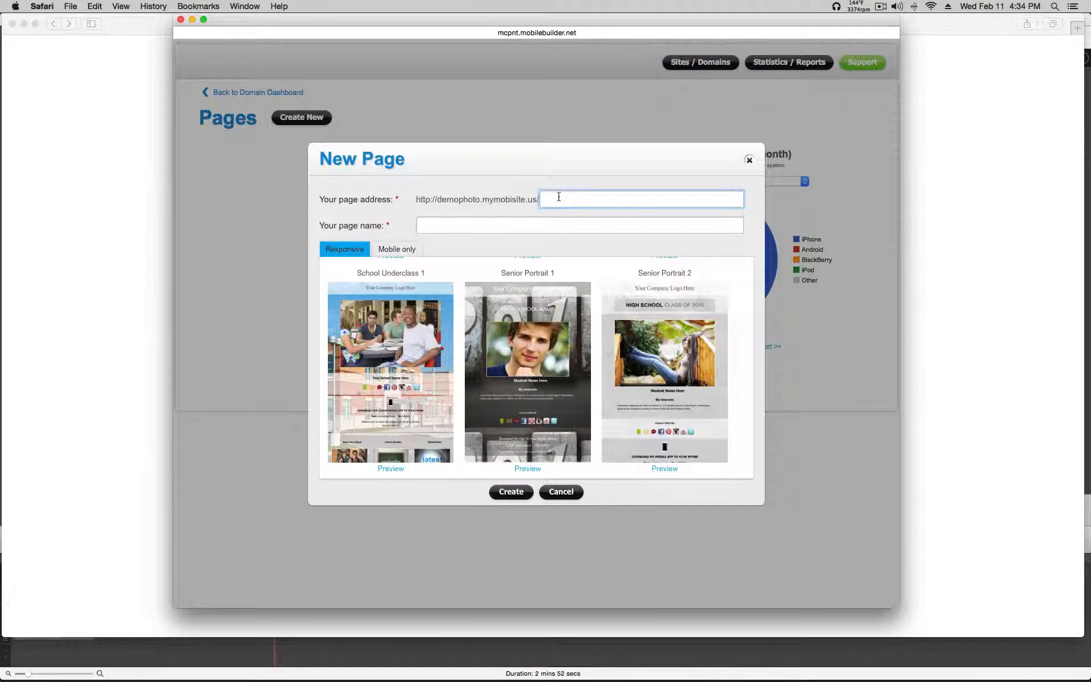
{"action": "type", "text": "jennyr"}
{"action": "left_click", "coordinate": [518, 232]}
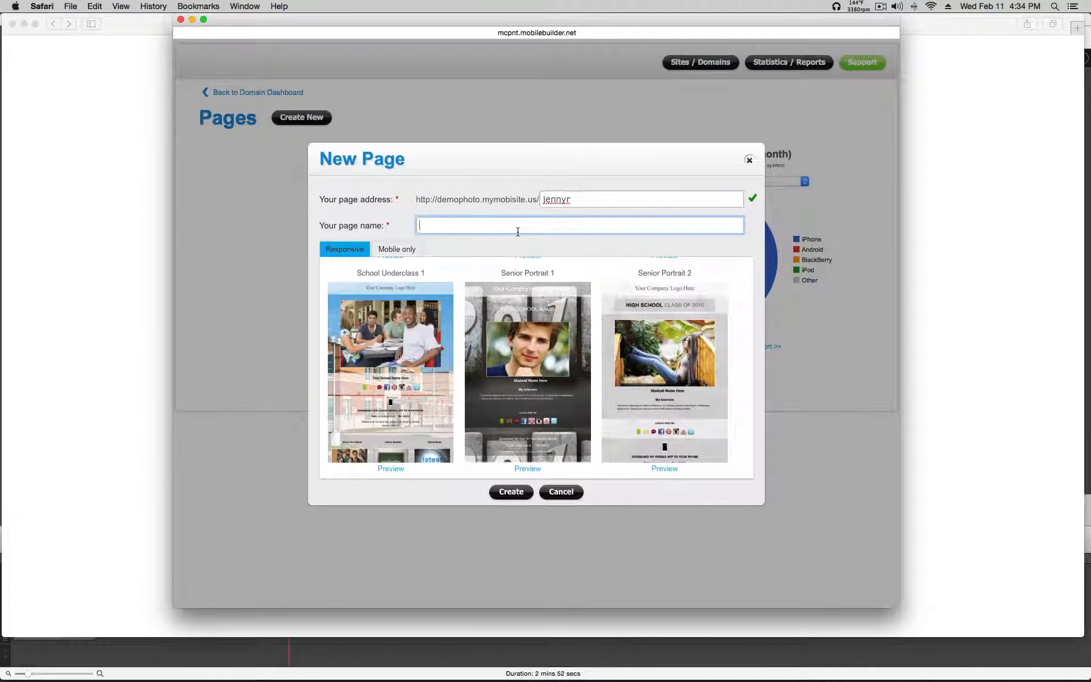
Step: Create the page from the Senior Portrait 1 responsive template
{"action": "scroll", "coordinate": [495, 256], "scroll_direction": "down", "scroll_amount": 10}
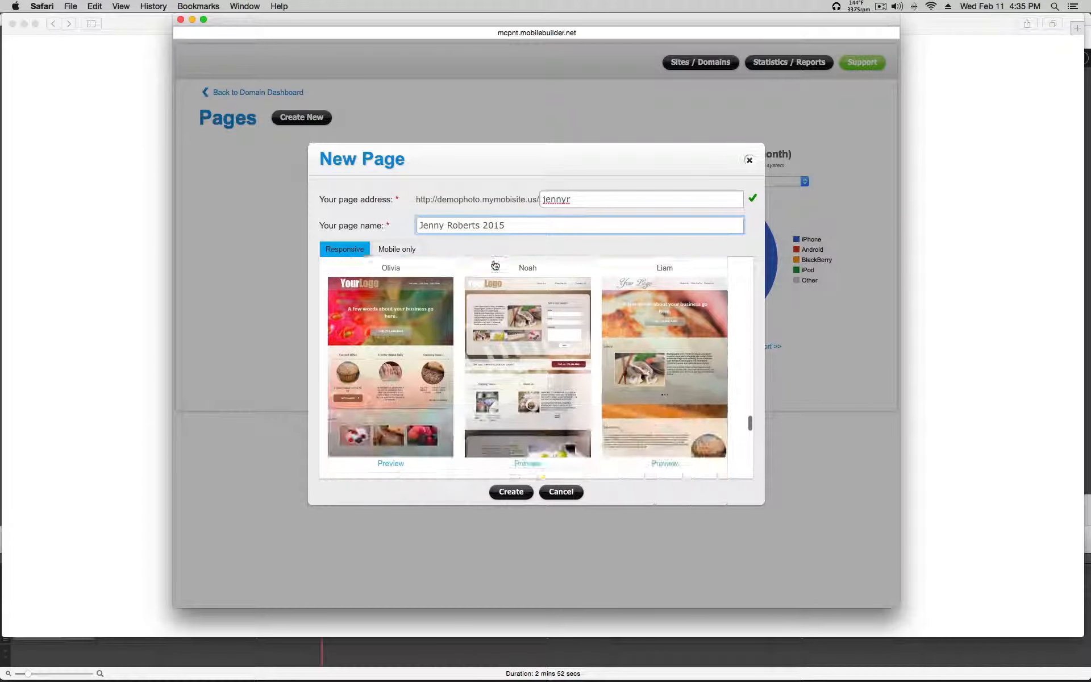
{"action": "scroll", "coordinate": [494, 266], "scroll_direction": "down", "scroll_amount": 8}
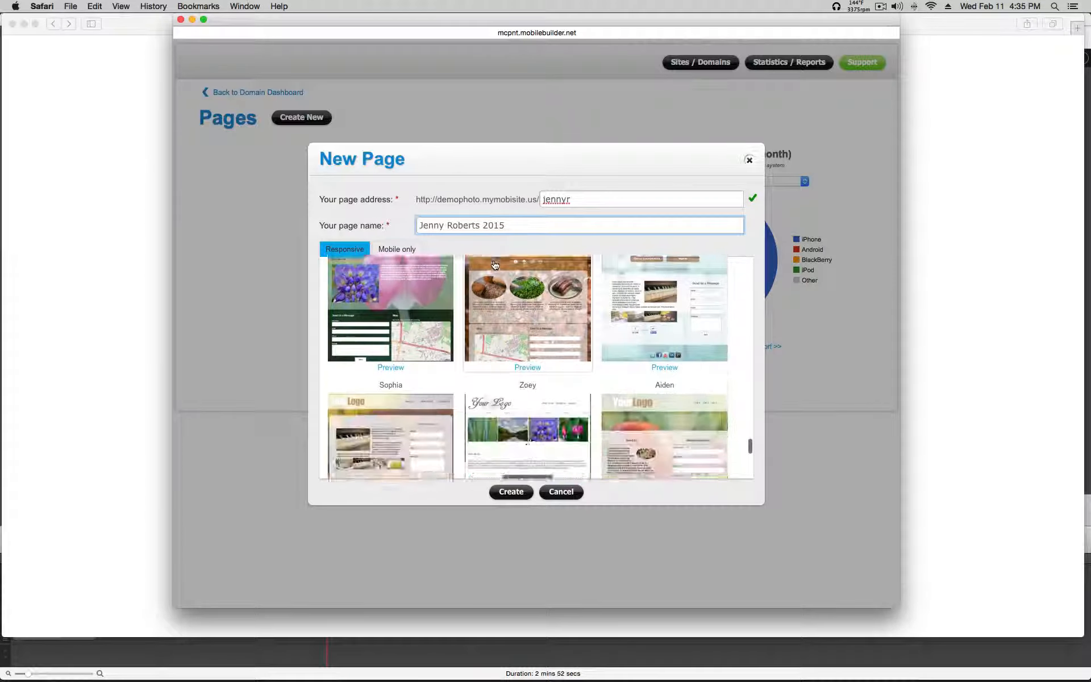
{"action": "scroll", "coordinate": [494, 265], "scroll_direction": "down", "scroll_amount": 3}
{"action": "scroll", "coordinate": [495, 265], "scroll_direction": "up", "scroll_amount": 4}
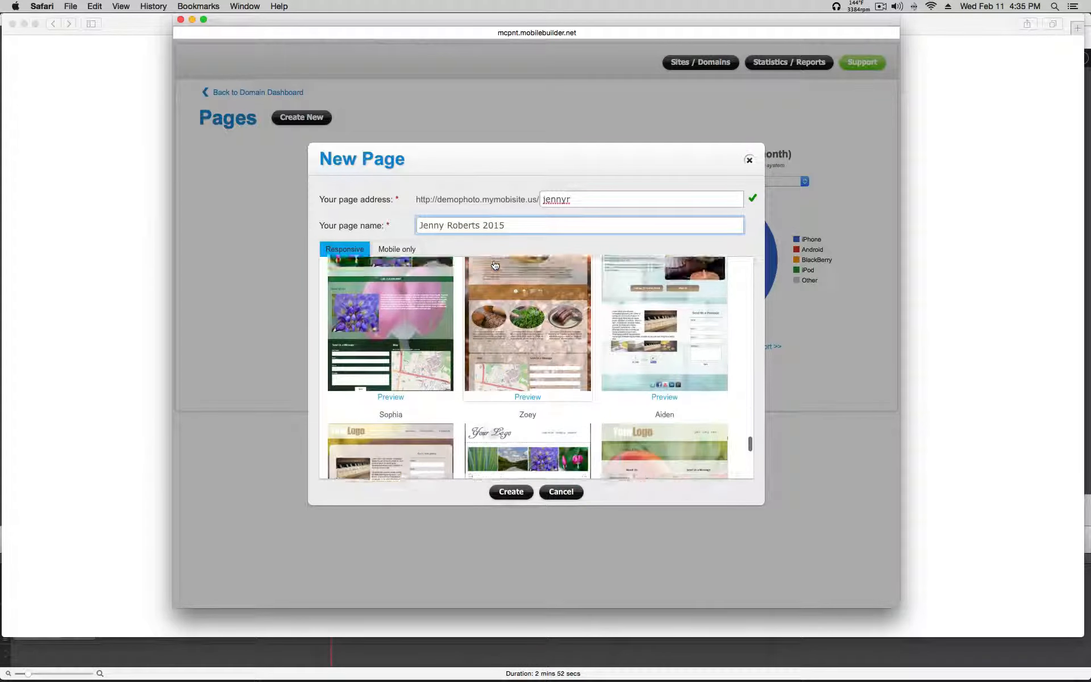
{"action": "scroll", "coordinate": [494, 265], "scroll_direction": "up", "scroll_amount": 5}
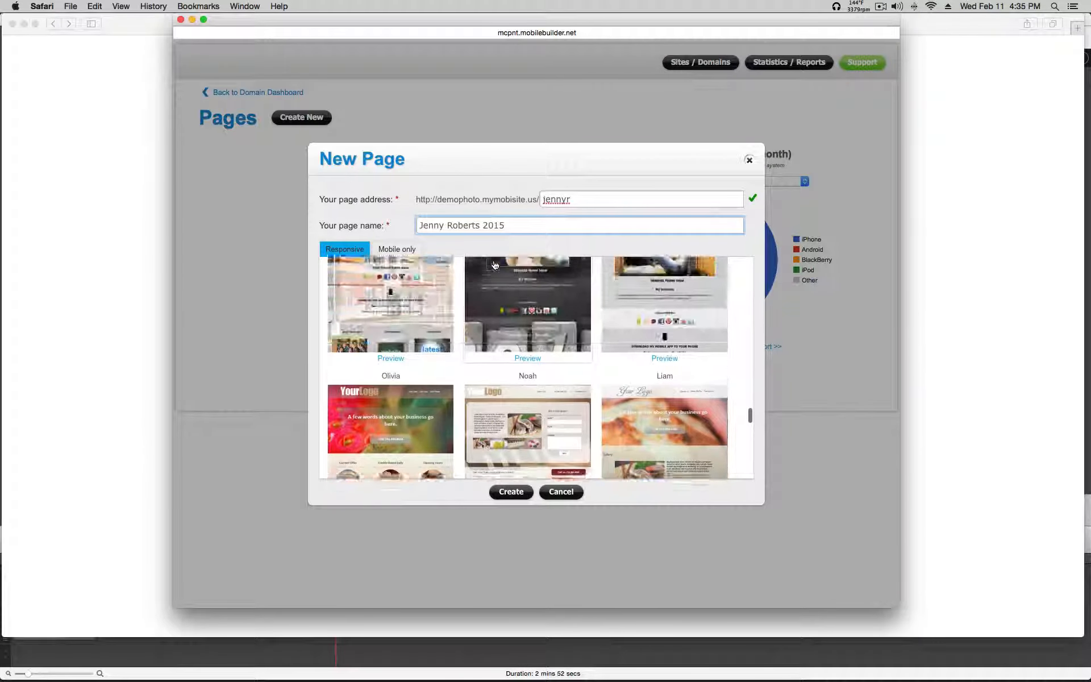
{"action": "scroll", "coordinate": [495, 265], "scroll_direction": "up", "scroll_amount": 3}
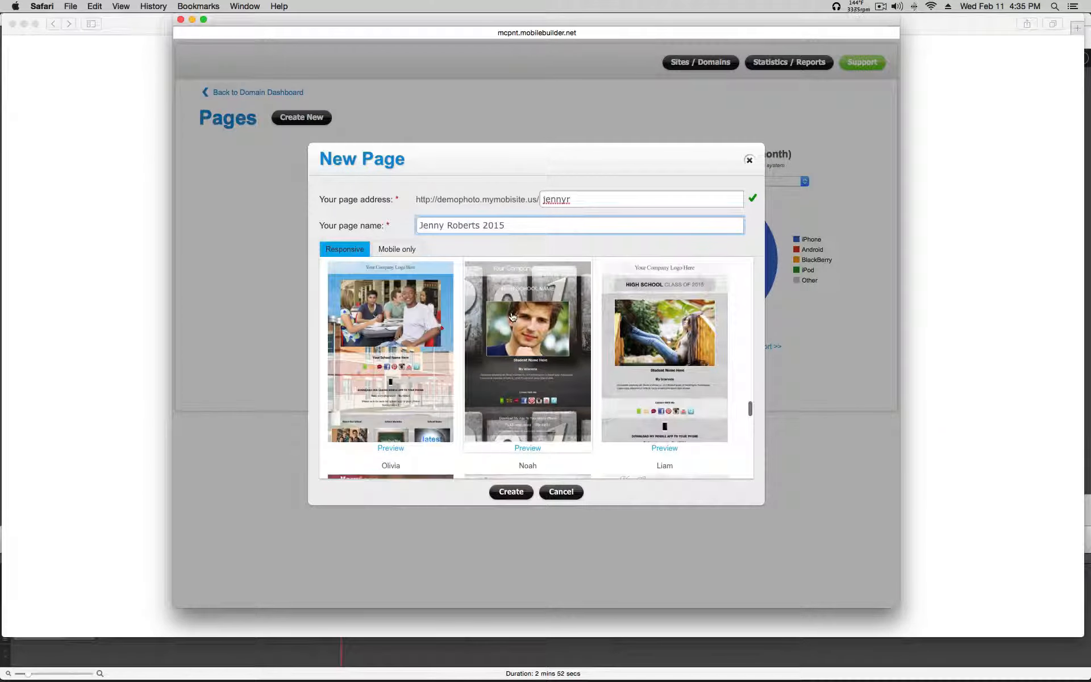
{"action": "left_click", "coordinate": [512, 317]}
{"action": "left_click", "coordinate": [510, 492]}
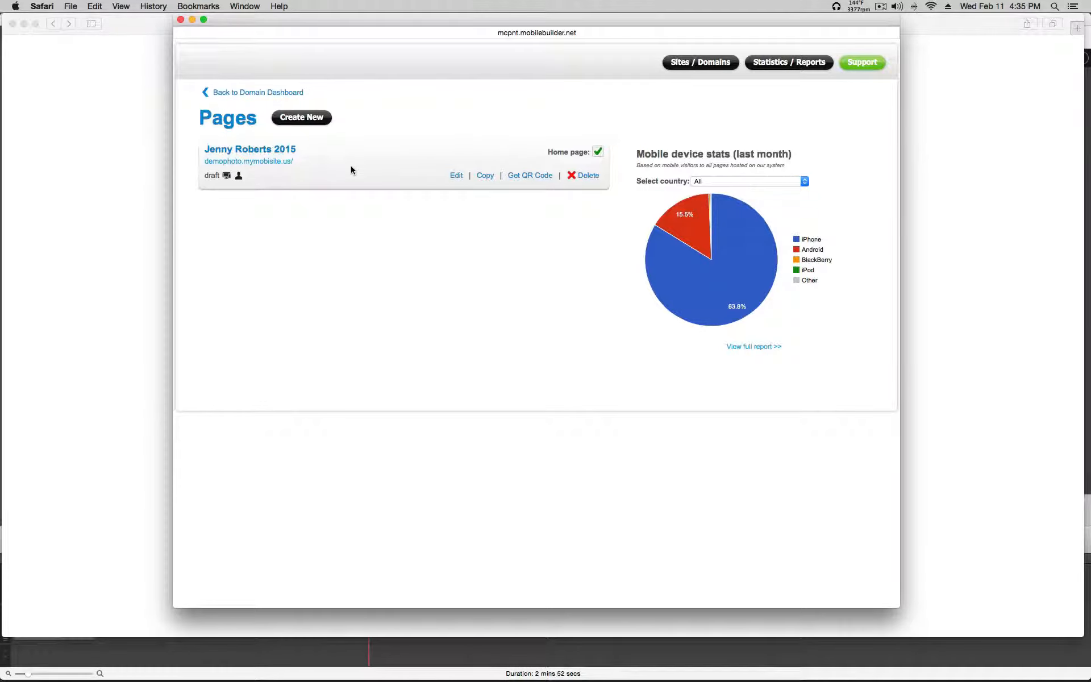
Step: Open the new senior page from the Pages list in the page editor
{"action": "left_click", "coordinate": [456, 175]}
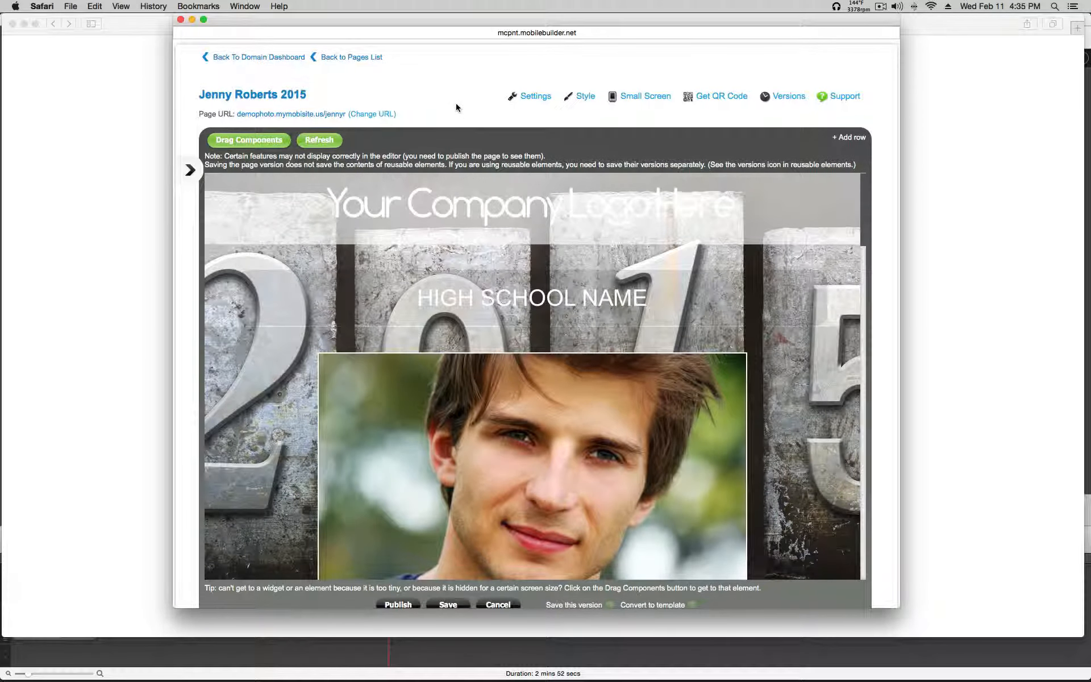
{"action": "scroll", "coordinate": [455, 105], "scroll_direction": "down", "scroll_amount": 2}
{"action": "scroll", "coordinate": [455, 106], "scroll_direction": "down", "scroll_amount": 2}
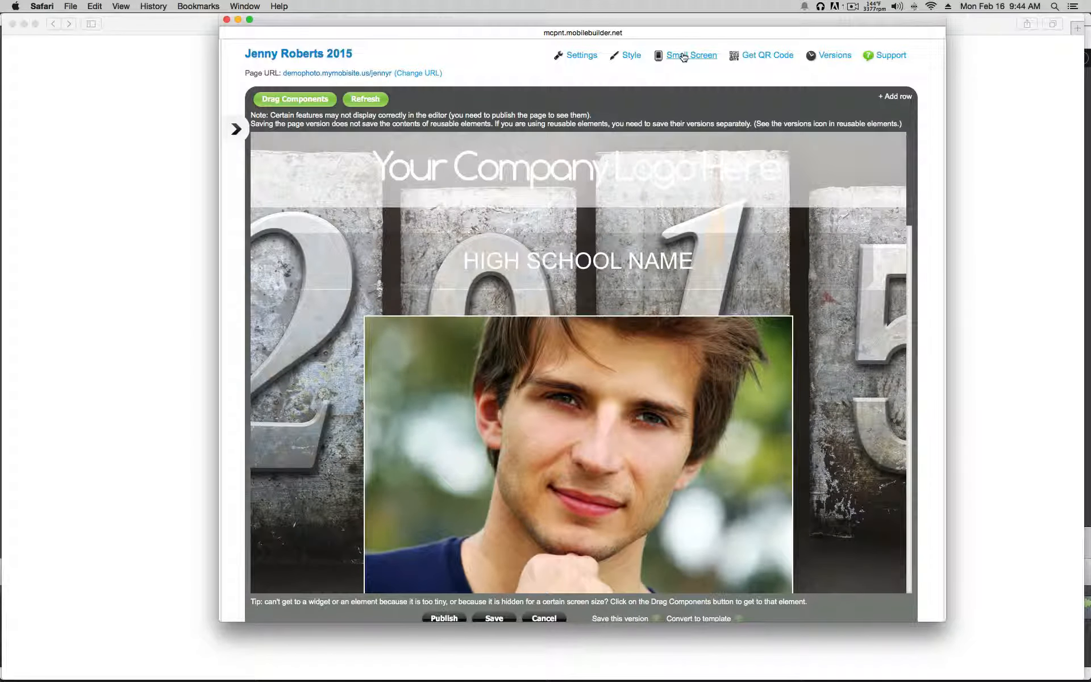
{"action": "left_click", "coordinate": [683, 57]}
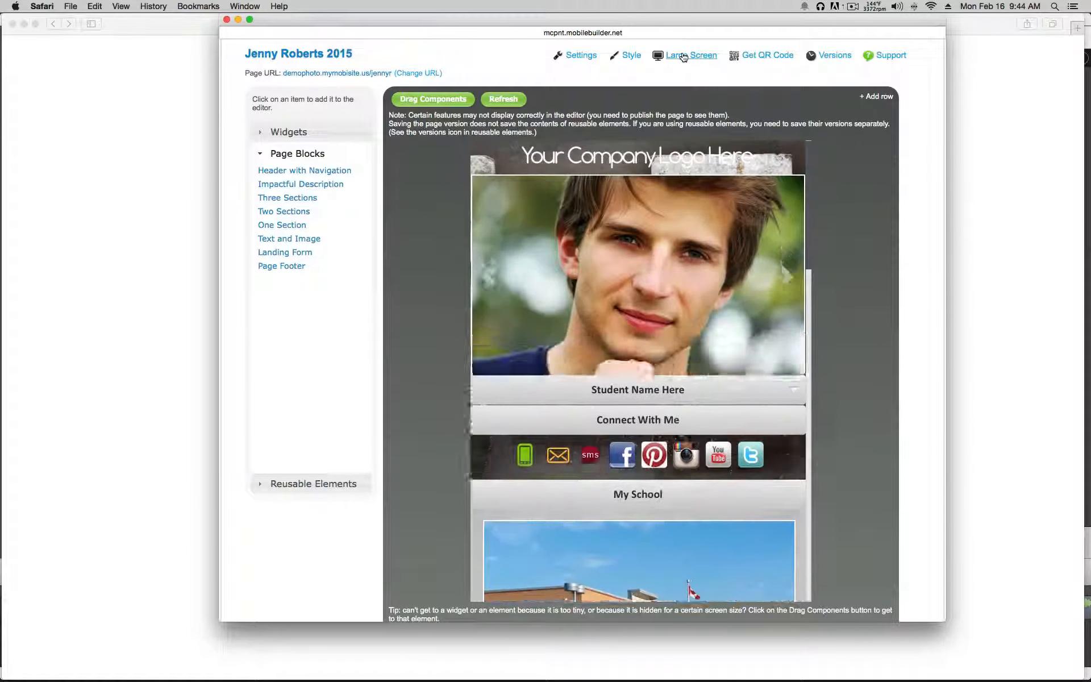
{"action": "scroll", "coordinate": [691, 232], "scroll_direction": "down", "scroll_amount": 5}
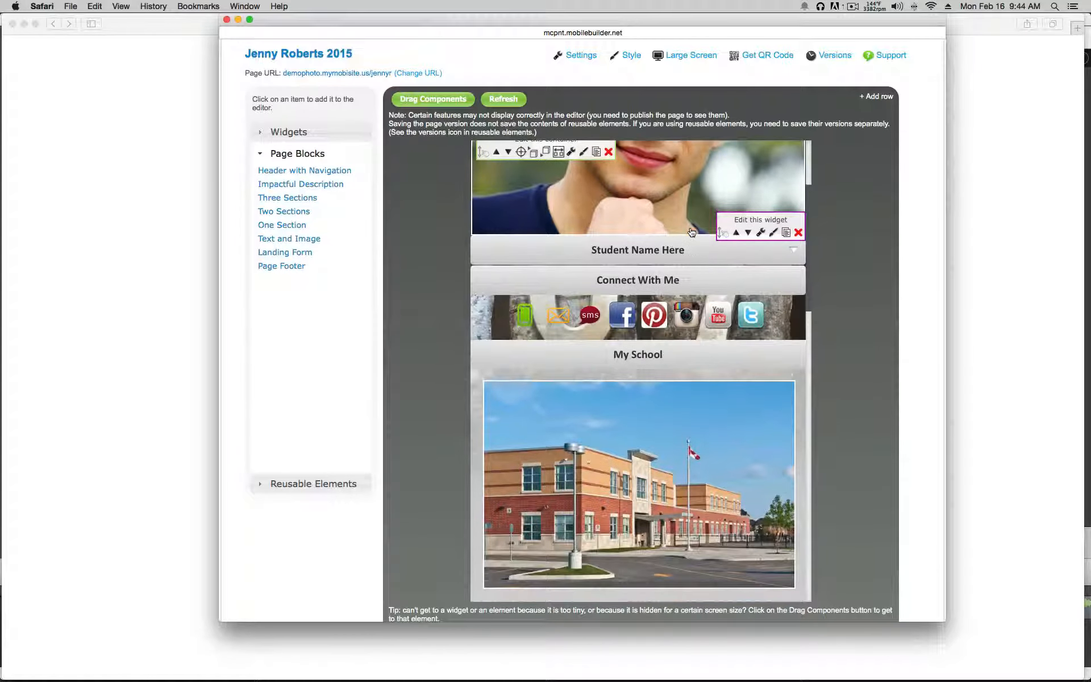
{"action": "scroll", "coordinate": [691, 231], "scroll_direction": "down", "scroll_amount": 14}
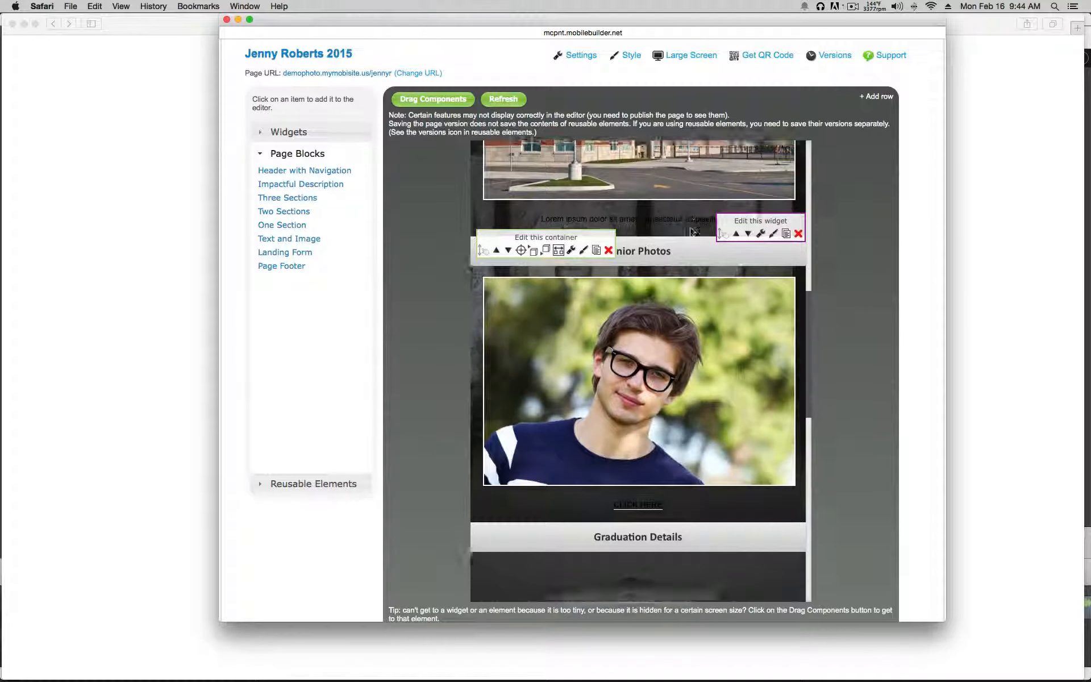
{"action": "scroll", "coordinate": [691, 231], "scroll_direction": "down", "scroll_amount": 6}
{"action": "scroll", "coordinate": [691, 232], "scroll_direction": "up", "scroll_amount": 20}
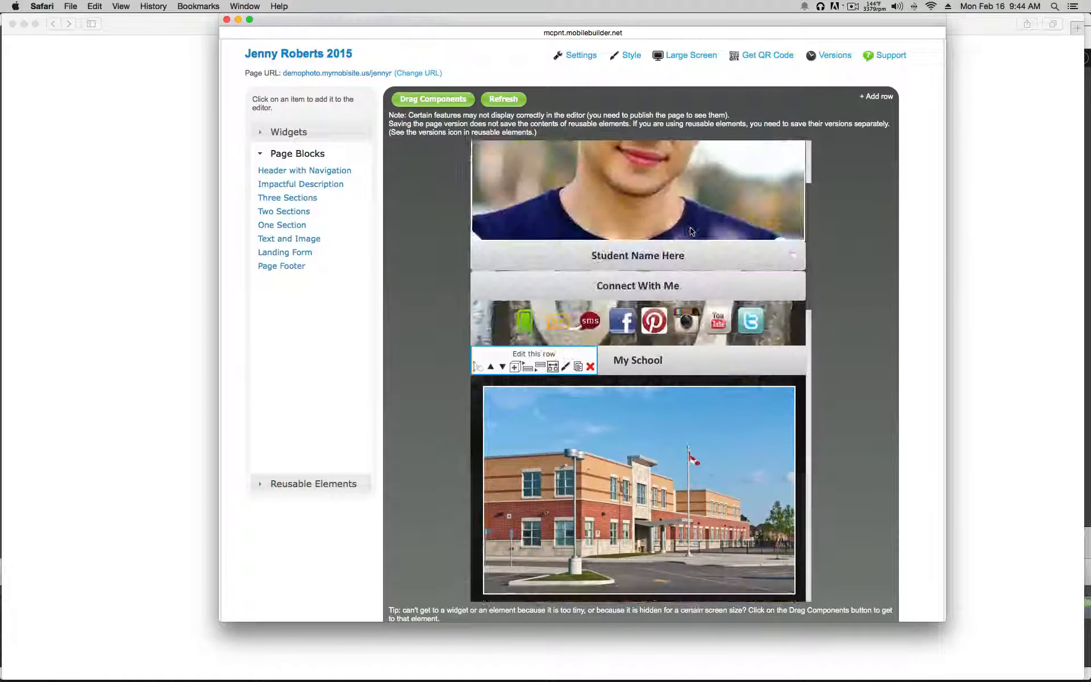
{"action": "scroll", "coordinate": [691, 232], "scroll_direction": "up", "scroll_amount": 8}
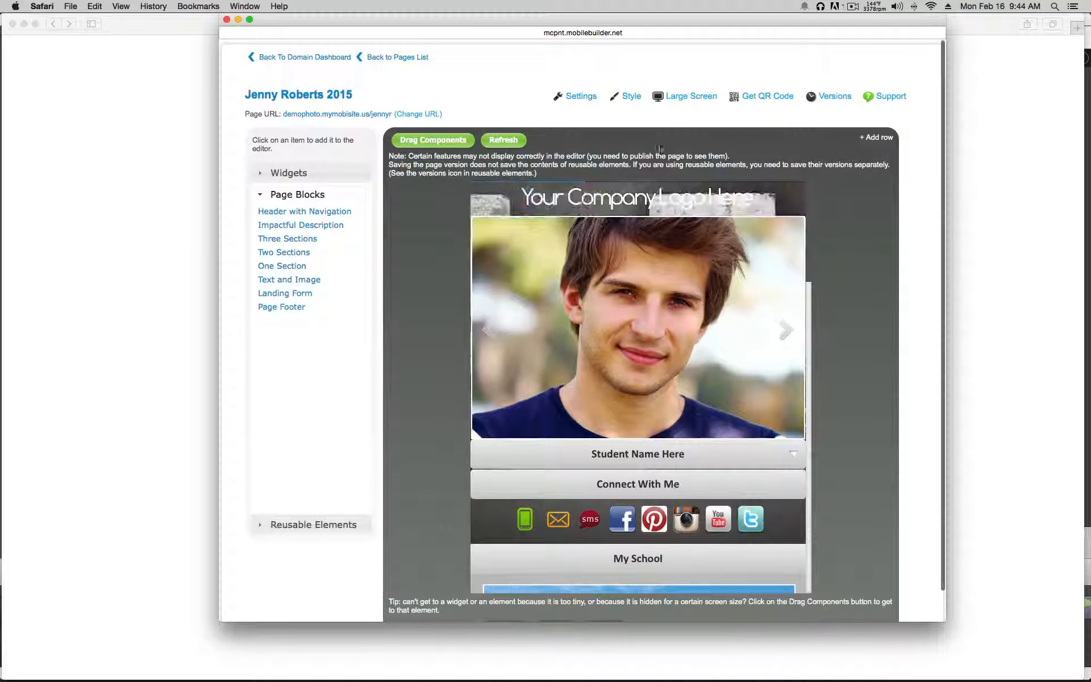
{"action": "left_click", "coordinate": [677, 100]}
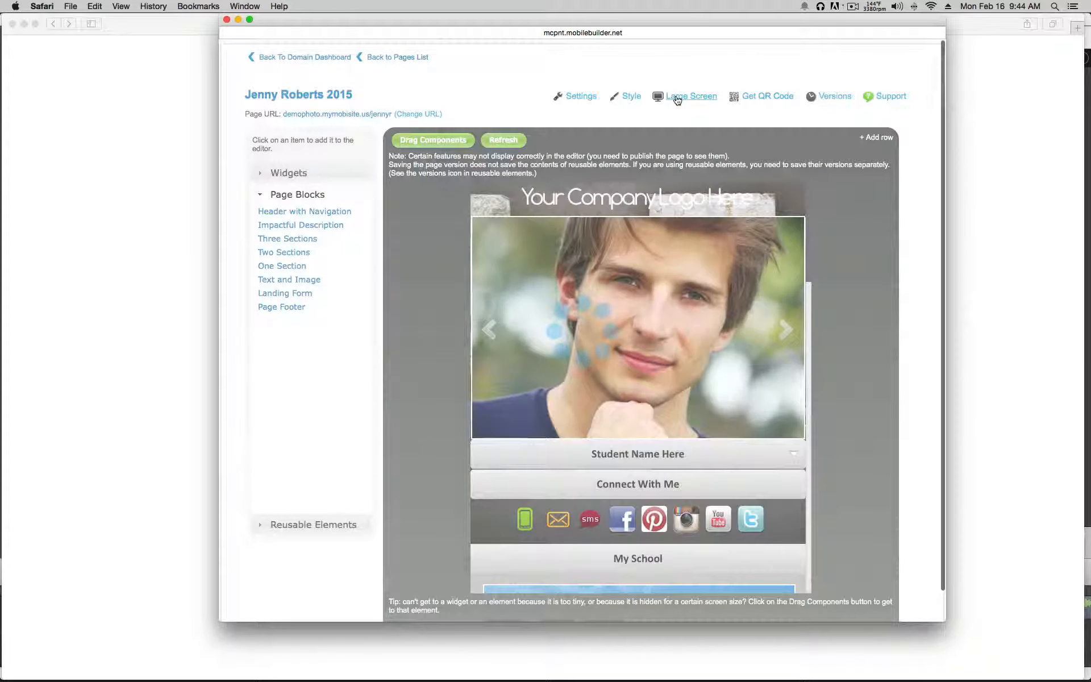
{"action": "scroll", "coordinate": [680, 106], "scroll_direction": "down", "scroll_amount": 1}
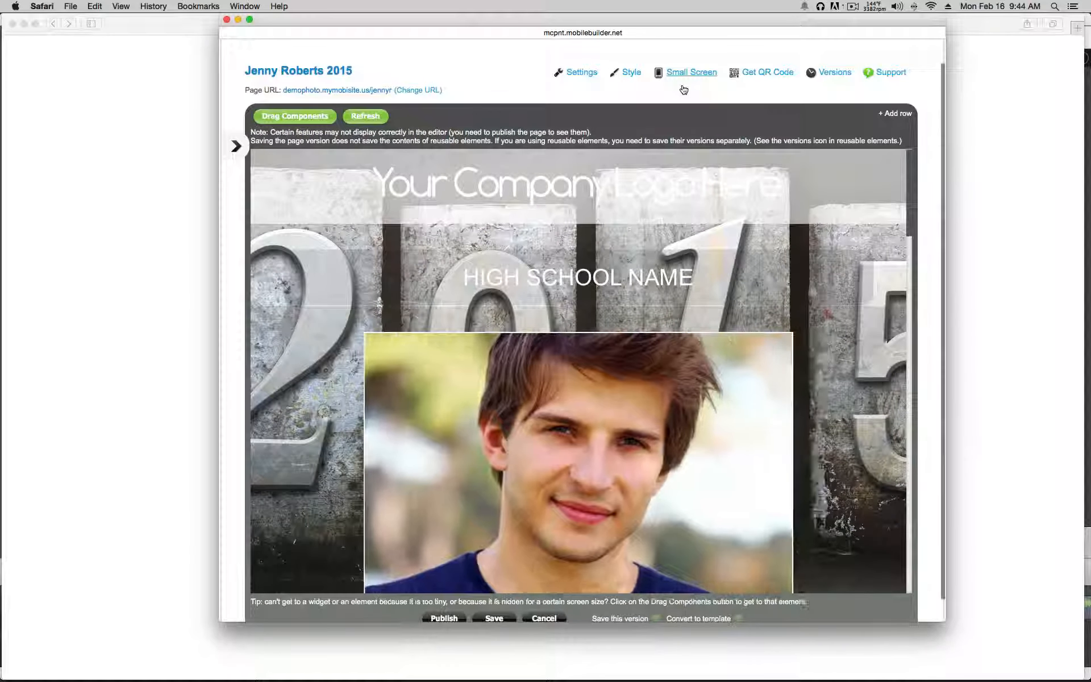
{"action": "scroll", "coordinate": [683, 90], "scroll_direction": "down", "scroll_amount": 2}
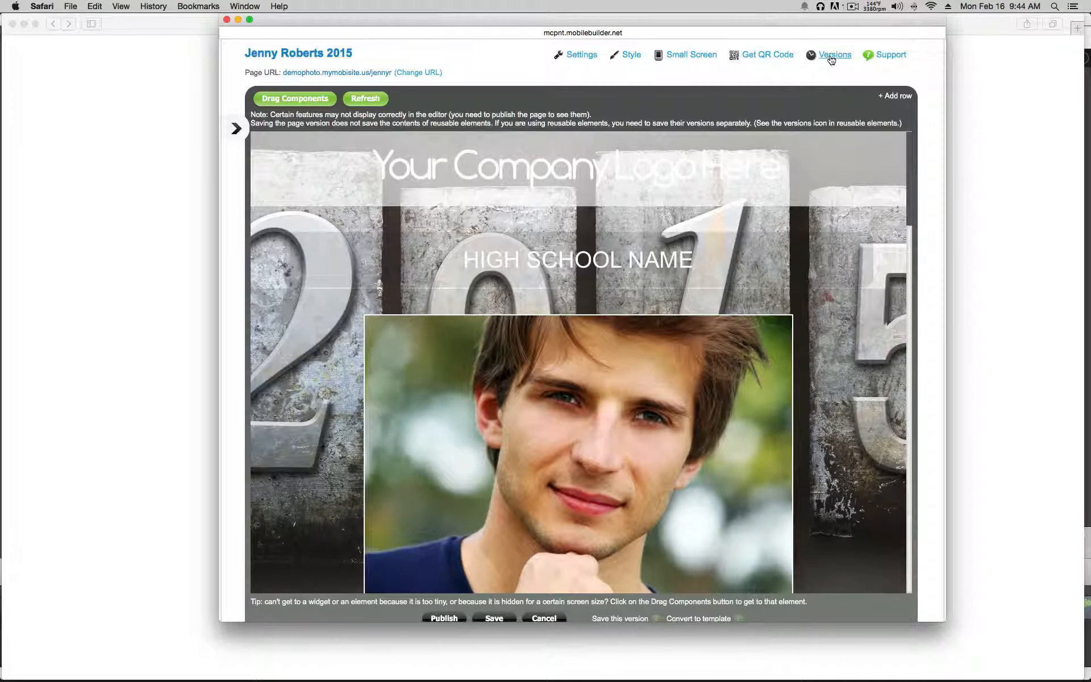
Step: Save a backup version of the page under the default name 'Version 2/16/2015'
{"action": "left_click", "coordinate": [831, 57]}
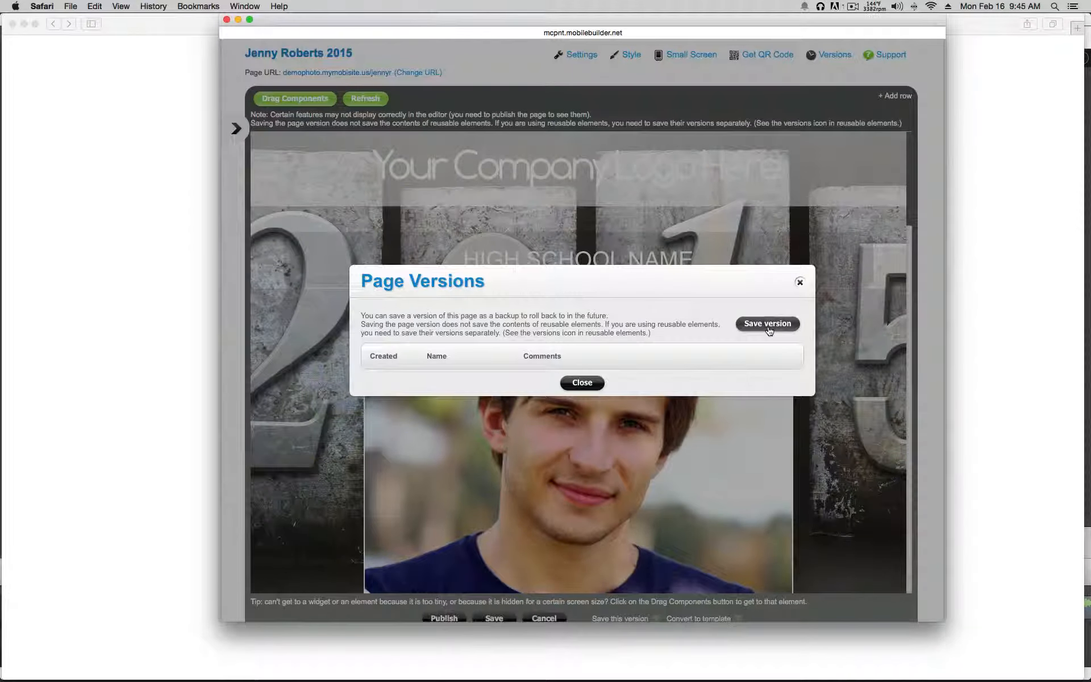
{"action": "left_click", "coordinate": [767, 324]}
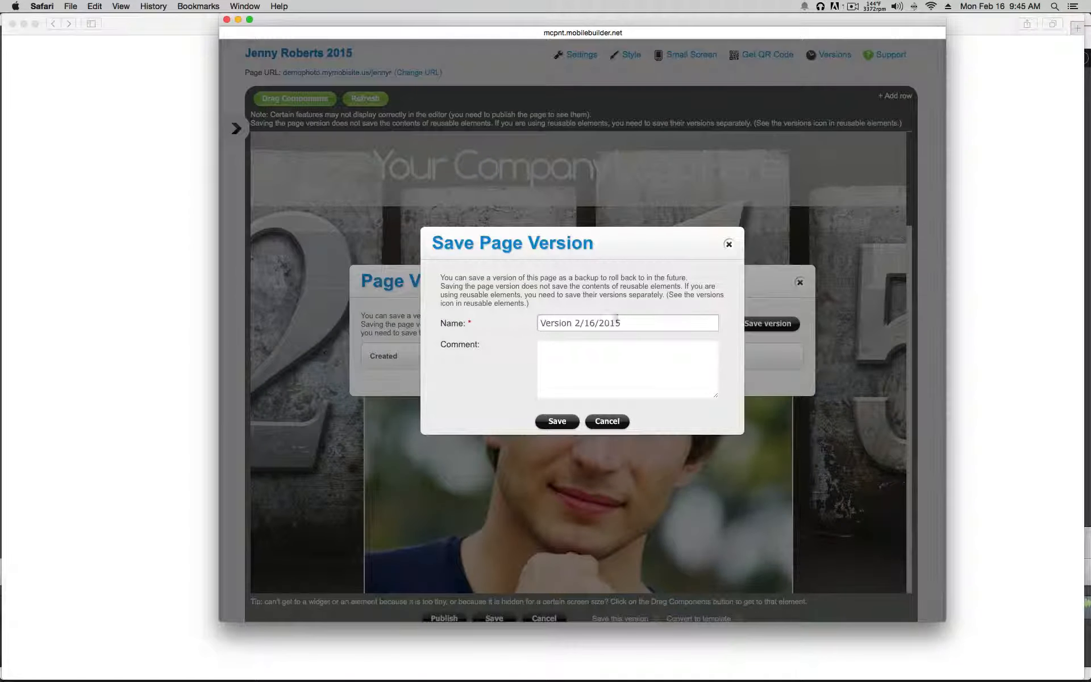
{"action": "left_click", "coordinate": [557, 422]}
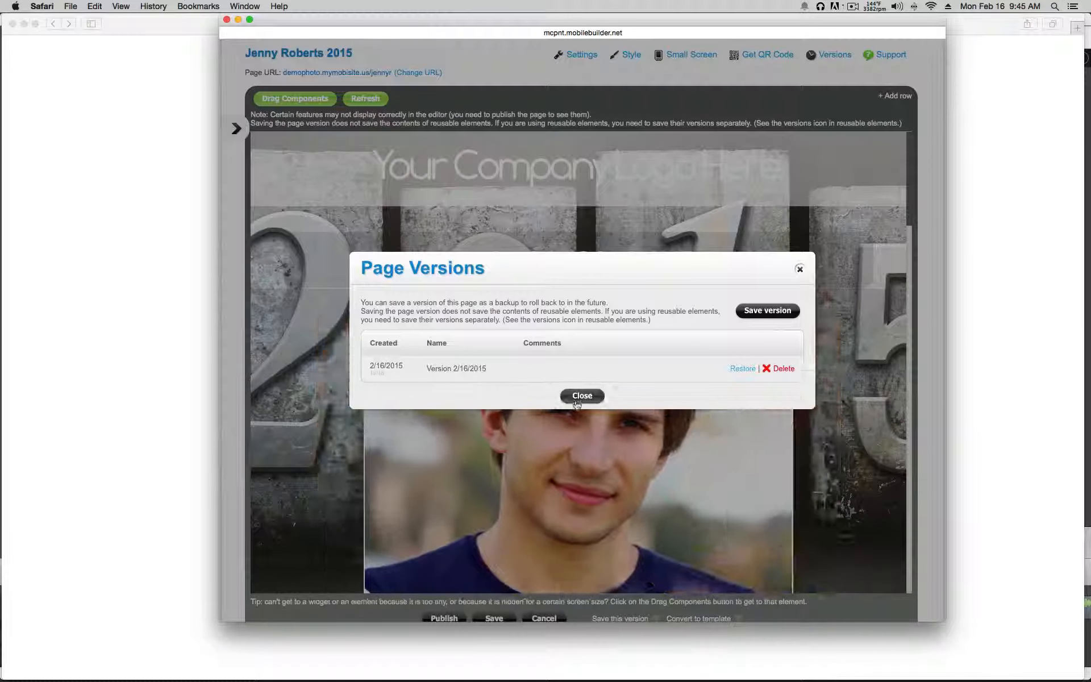
{"action": "left_click", "coordinate": [576, 396]}
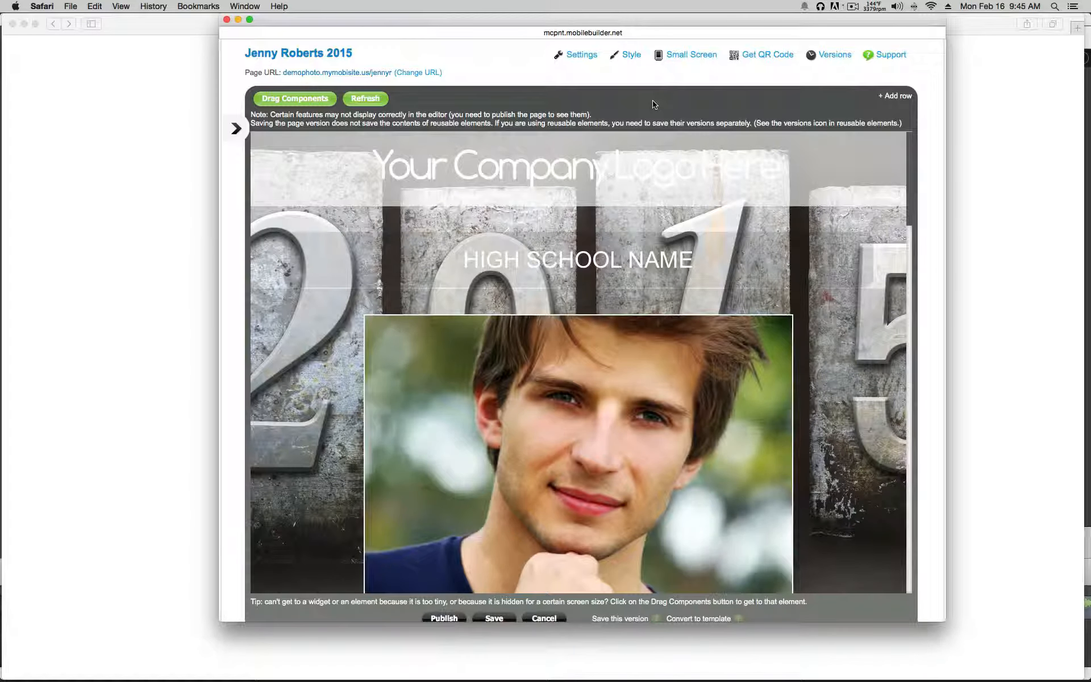
{"action": "scroll", "coordinate": [652, 103], "scroll_direction": "down", "scroll_amount": 1}
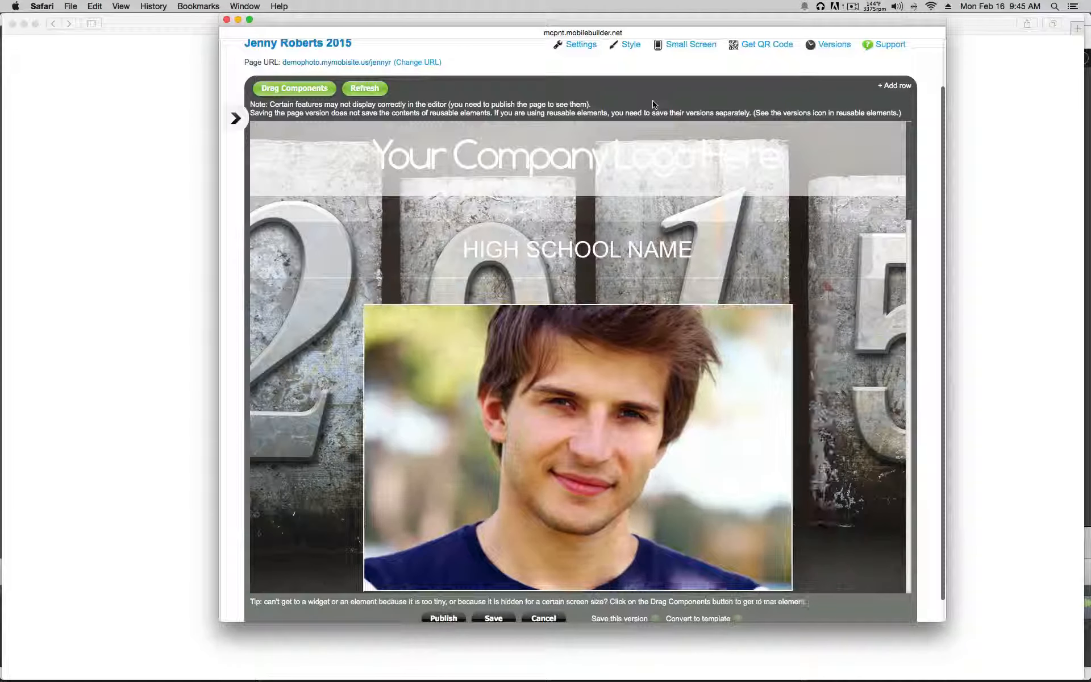
{"action": "scroll", "coordinate": [652, 104], "scroll_direction": "down", "scroll_amount": 2}
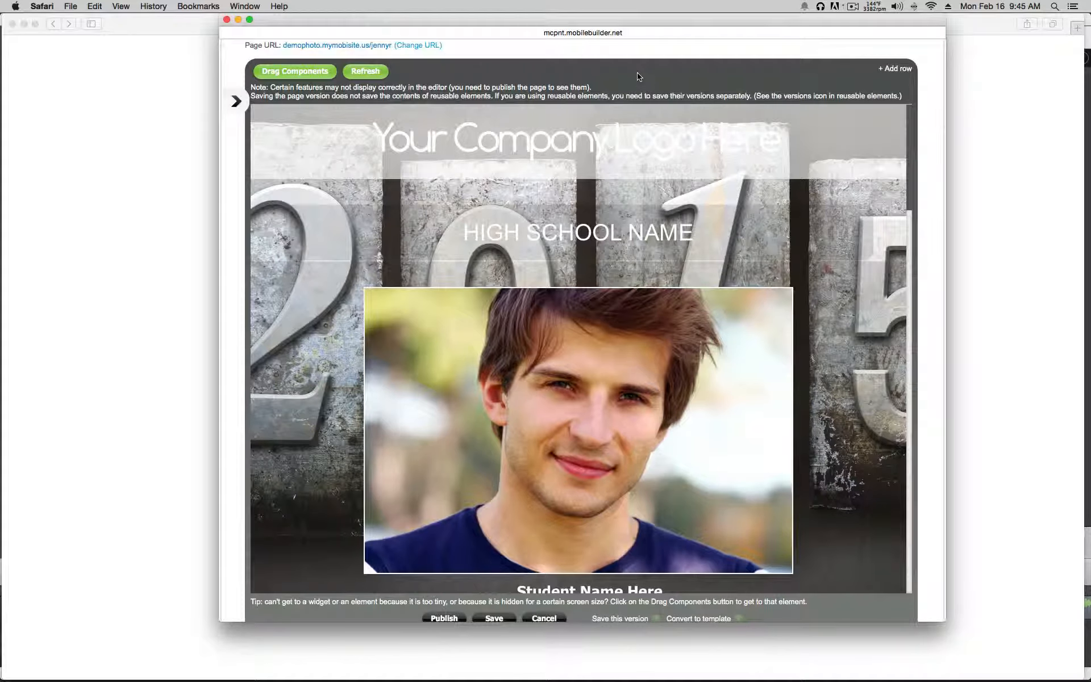
{"action": "mouse_move", "coordinate": [568, 125]}
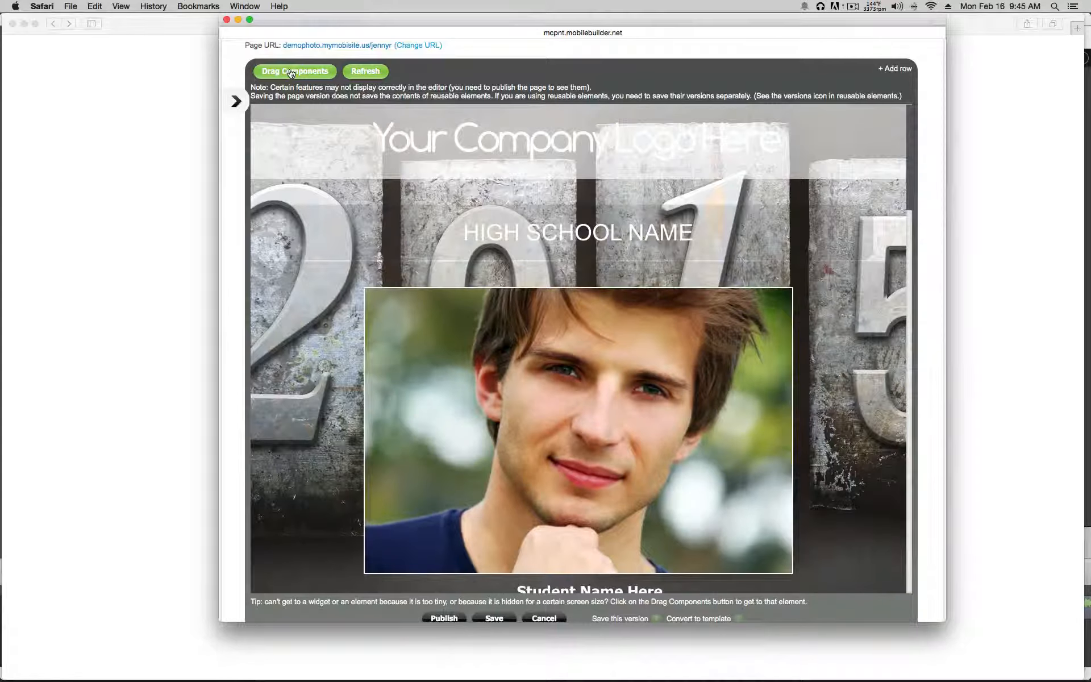
Step: Drag the logo row above the HIGH SCHOOL NAME heading, then return to Preview Mode
{"action": "left_click", "coordinate": [291, 73]}
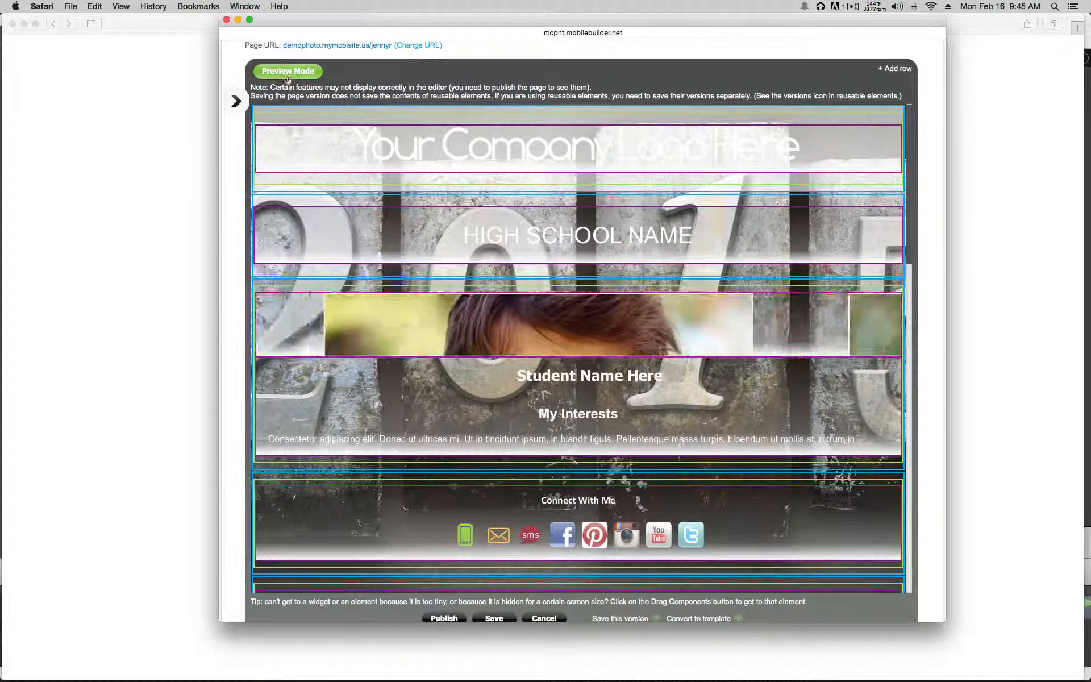
{"action": "mouse_move", "coordinate": [259, 130]}
{"action": "left_click_drag", "start_coordinate": [259, 130], "coordinate": [260, 188]}
{"action": "left_click_drag", "start_coordinate": [248, 141], "coordinate": [253, 143]}
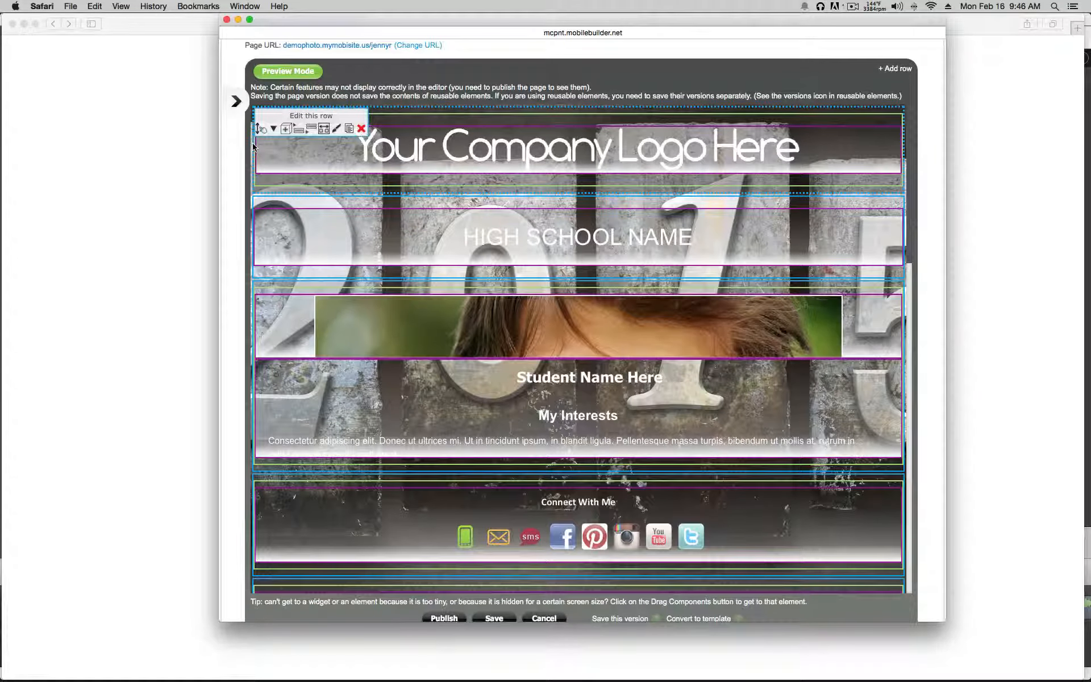
{"action": "left_click", "coordinate": [277, 71]}
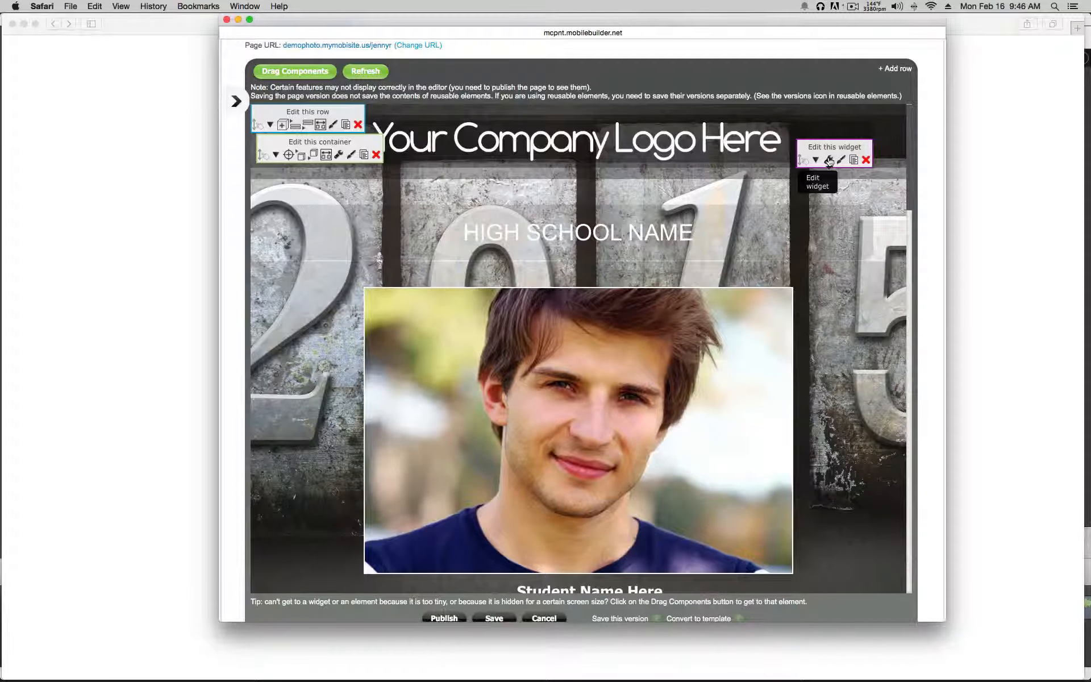
Step: Swap the logo widget's image for 'Your Logo Here' from the Account Library and save
{"action": "left_click", "coordinate": [829, 161]}
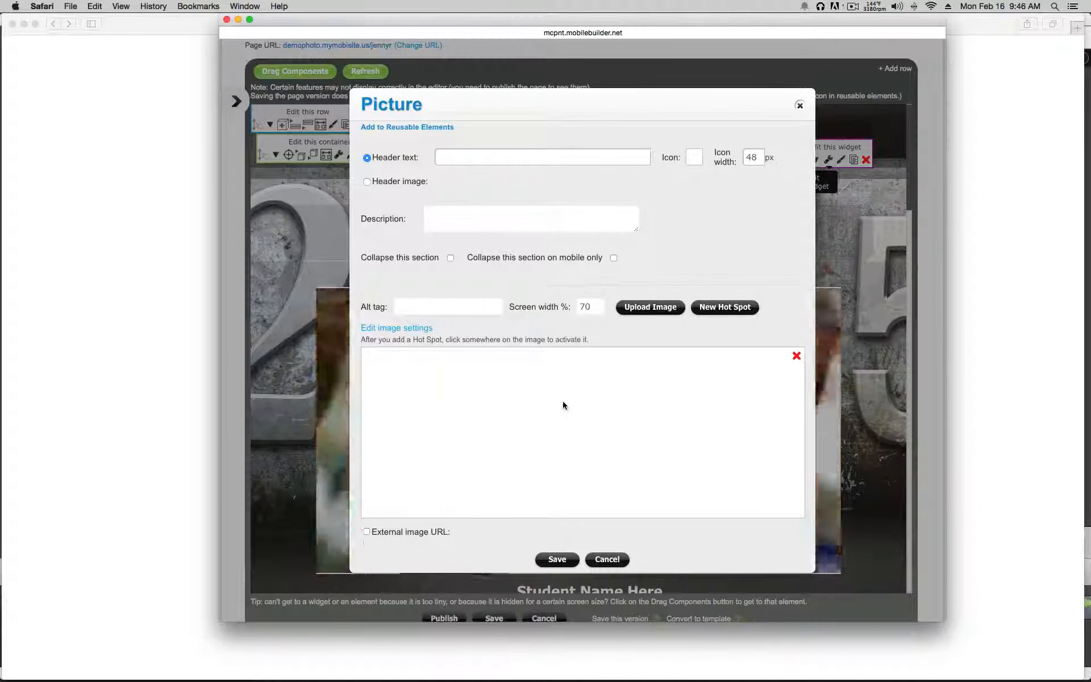
{"action": "left_click", "coordinate": [641, 309]}
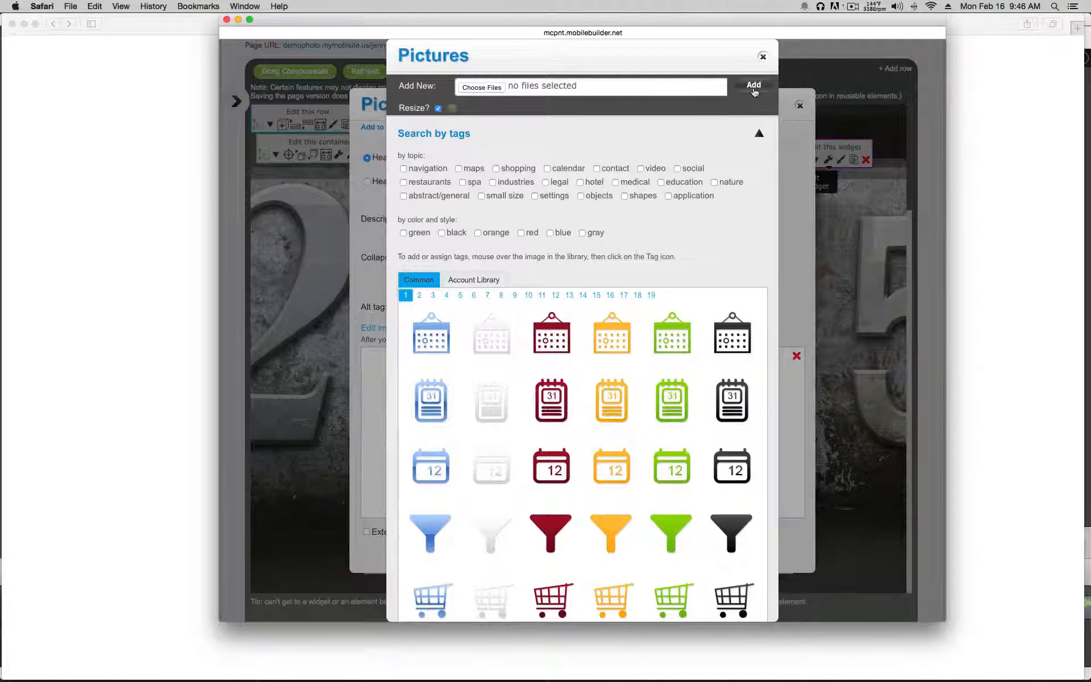
{"action": "left_click", "coordinate": [468, 279]}
{"action": "scroll", "coordinate": [468, 280], "scroll_direction": "down", "scroll_amount": 2}
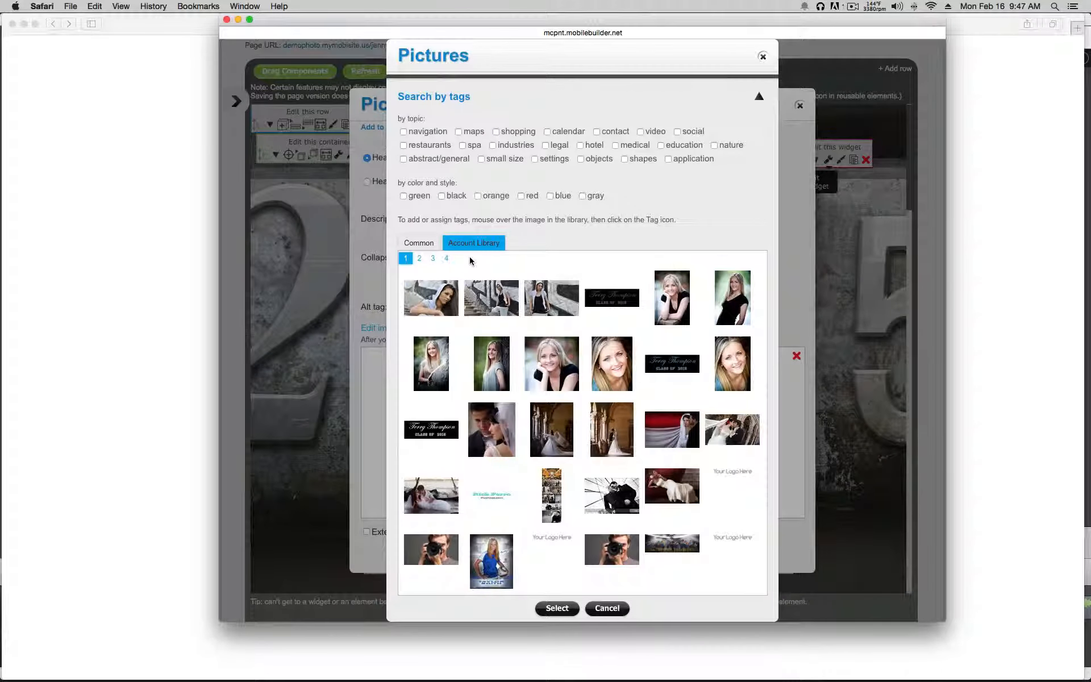
{"action": "left_click", "coordinate": [549, 557]}
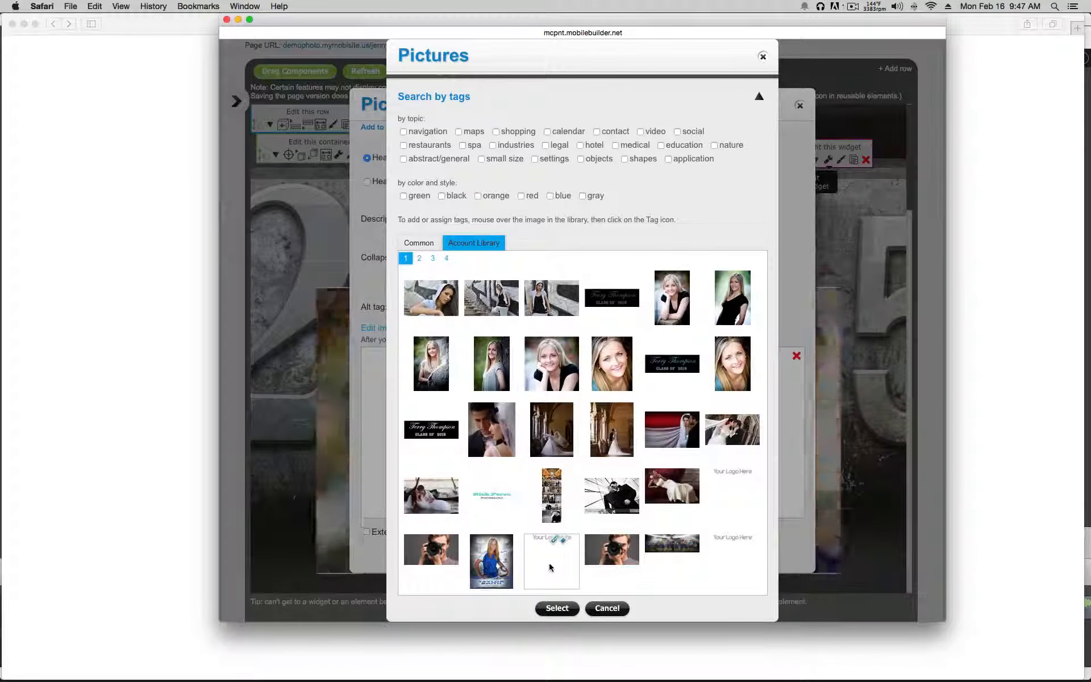
{"action": "left_click", "coordinate": [557, 608]}
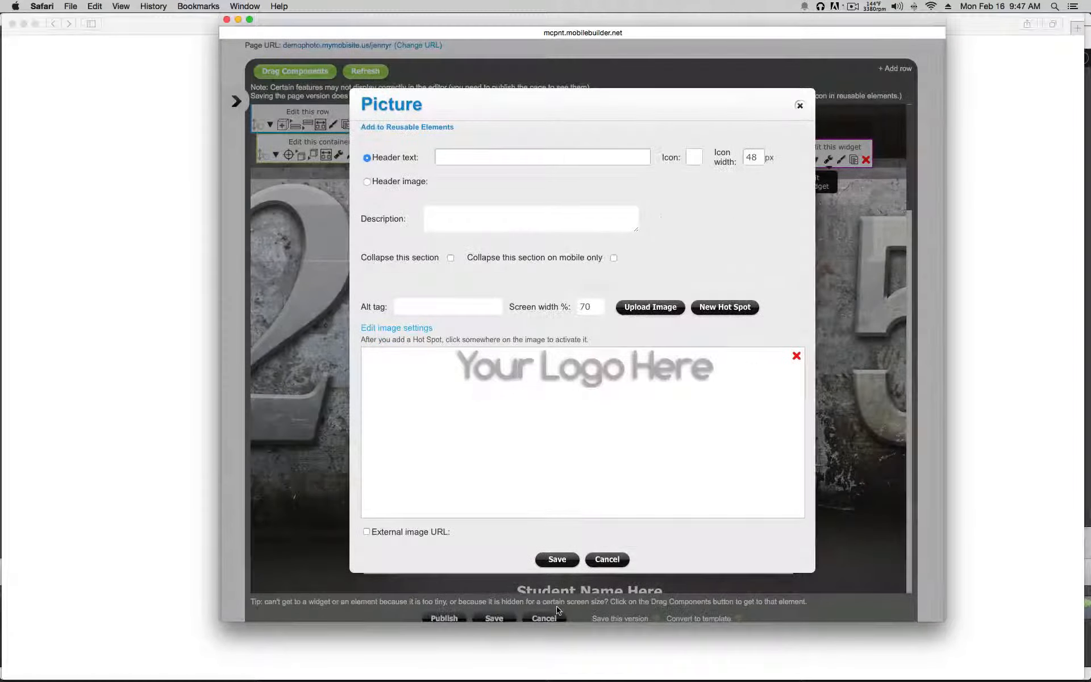
{"action": "left_click", "coordinate": [558, 561]}
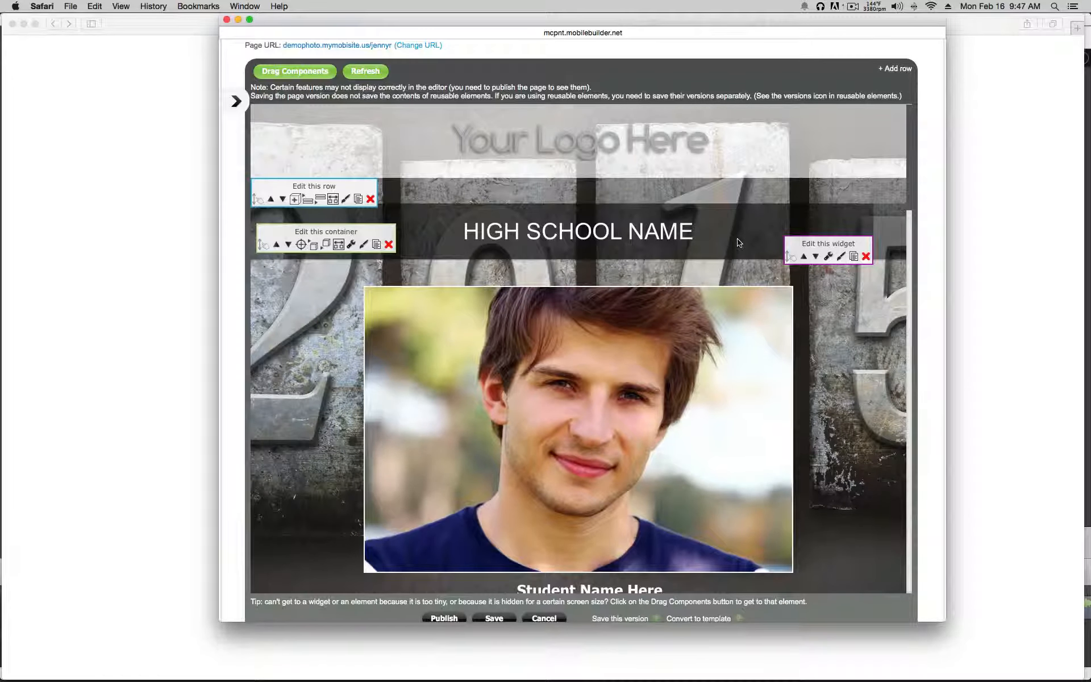
{"action": "left_click", "coordinate": [829, 257]}
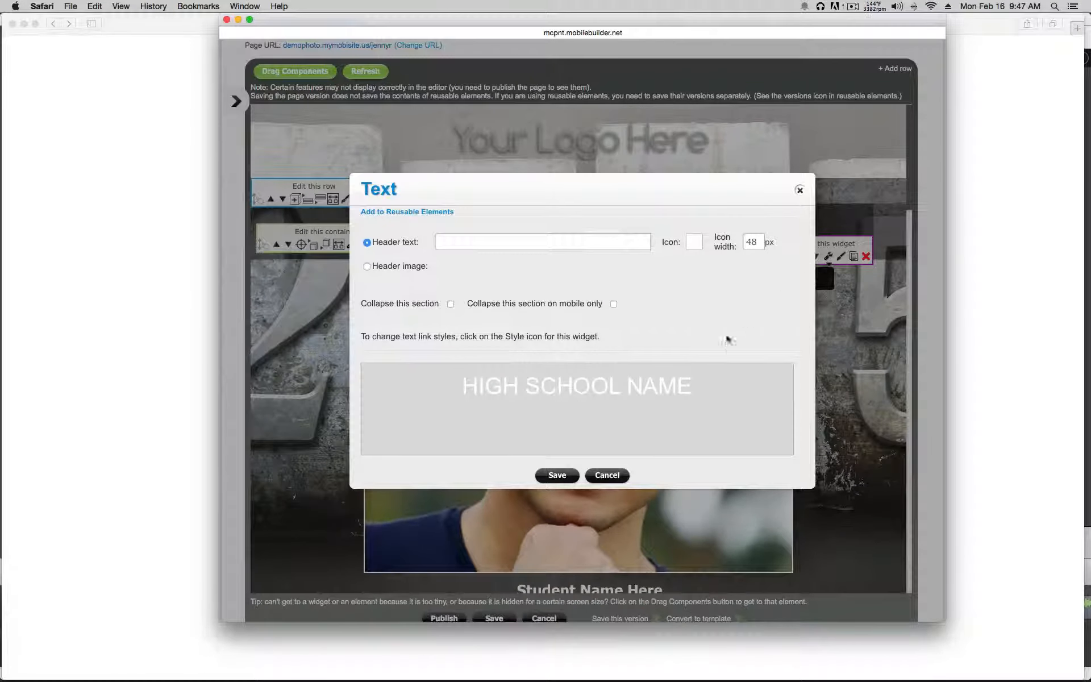
{"action": "left_click", "coordinate": [659, 387]}
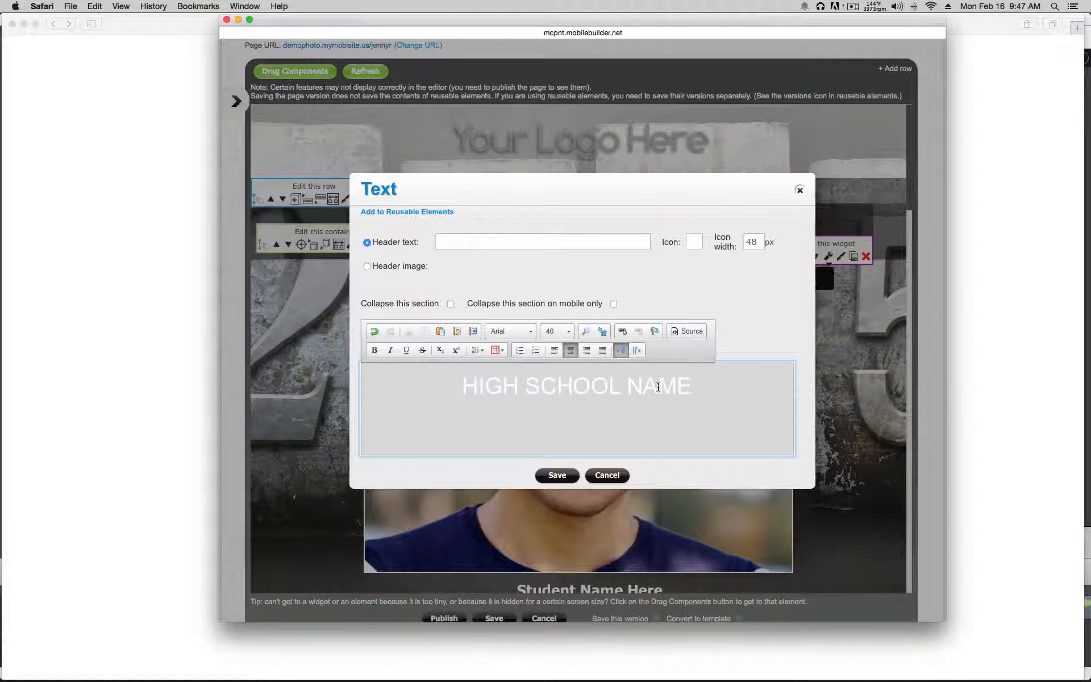
{"action": "double_click", "coordinate": [658, 387]}
{"action": "type", "text": "2015"}
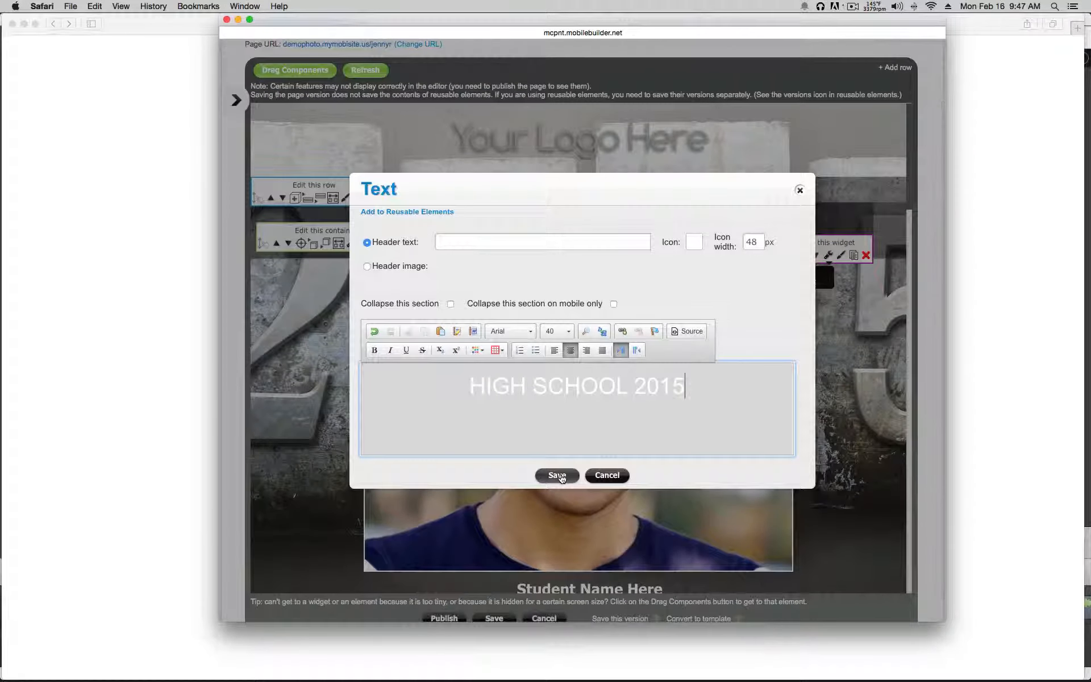
{"action": "left_click", "coordinate": [558, 476]}
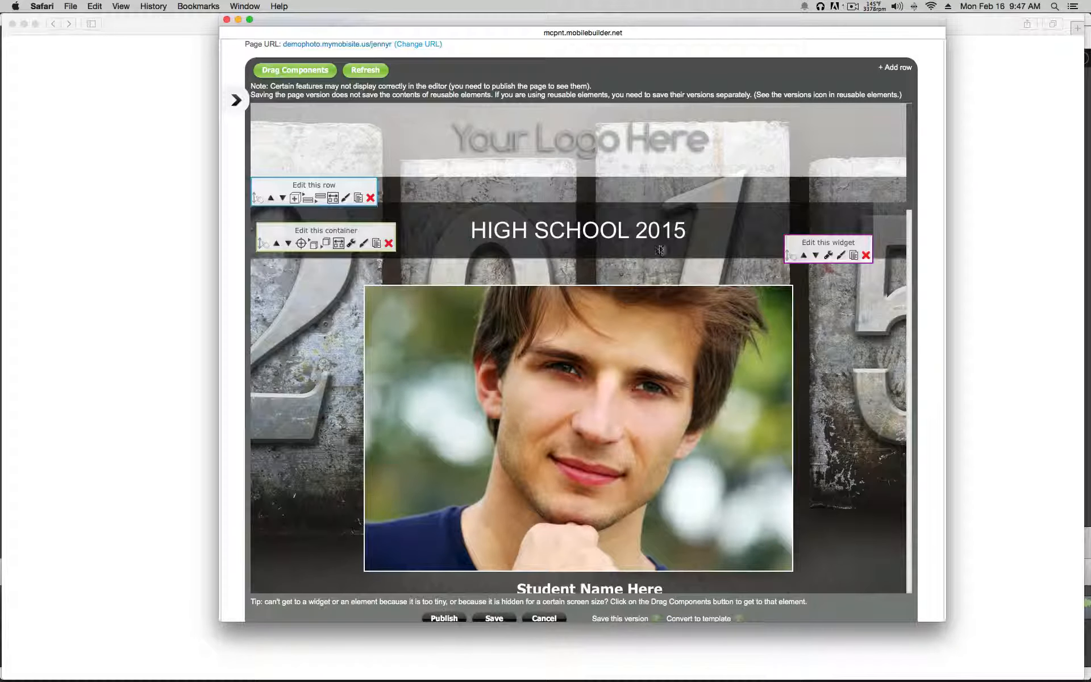
{"action": "scroll", "coordinate": [643, 253], "scroll_direction": "down", "scroll_amount": 5}
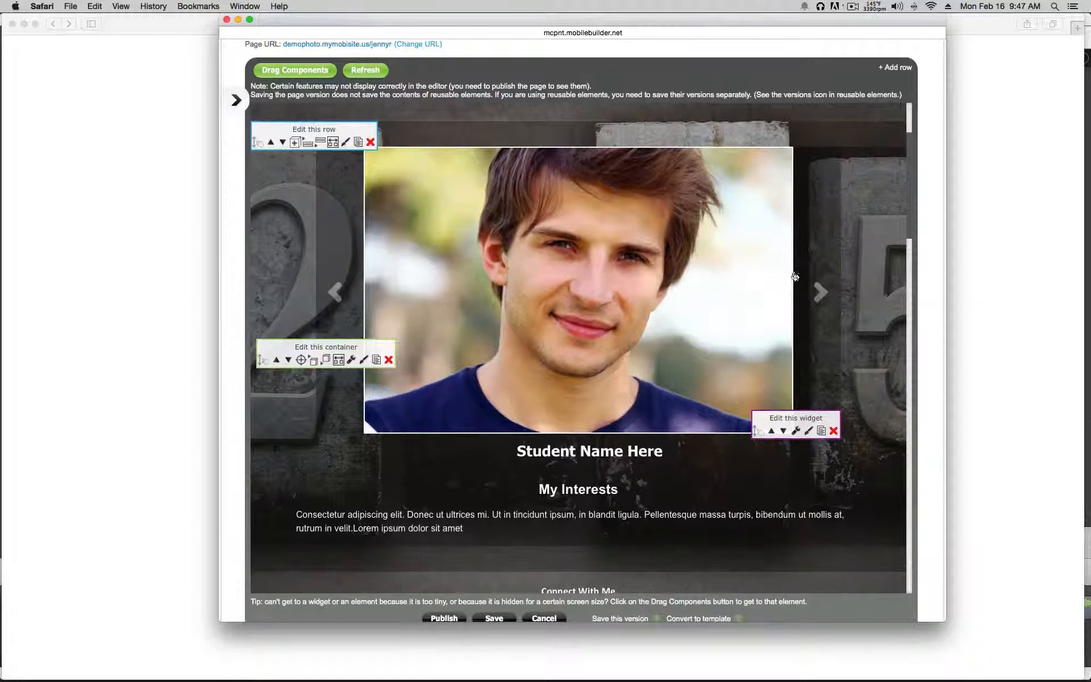
Step: Add a new slideshow slide using the hooded girl photo from the Account Library
{"action": "left_click", "coordinate": [795, 430]}
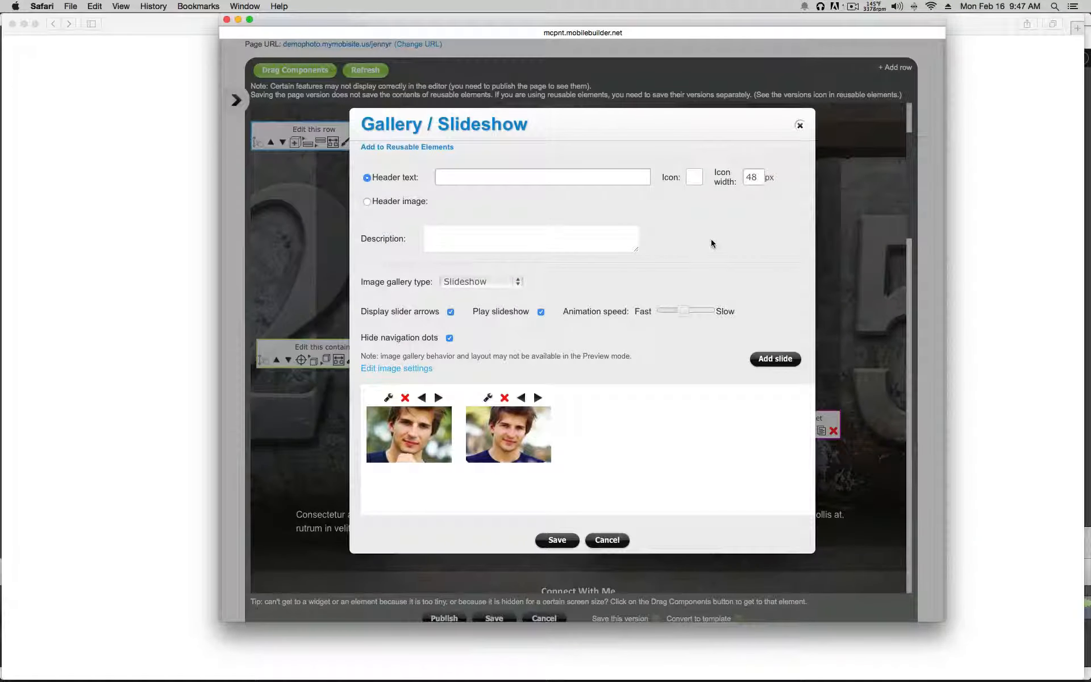
{"action": "scroll", "coordinate": [710, 239], "scroll_direction": "down", "scroll_amount": 2}
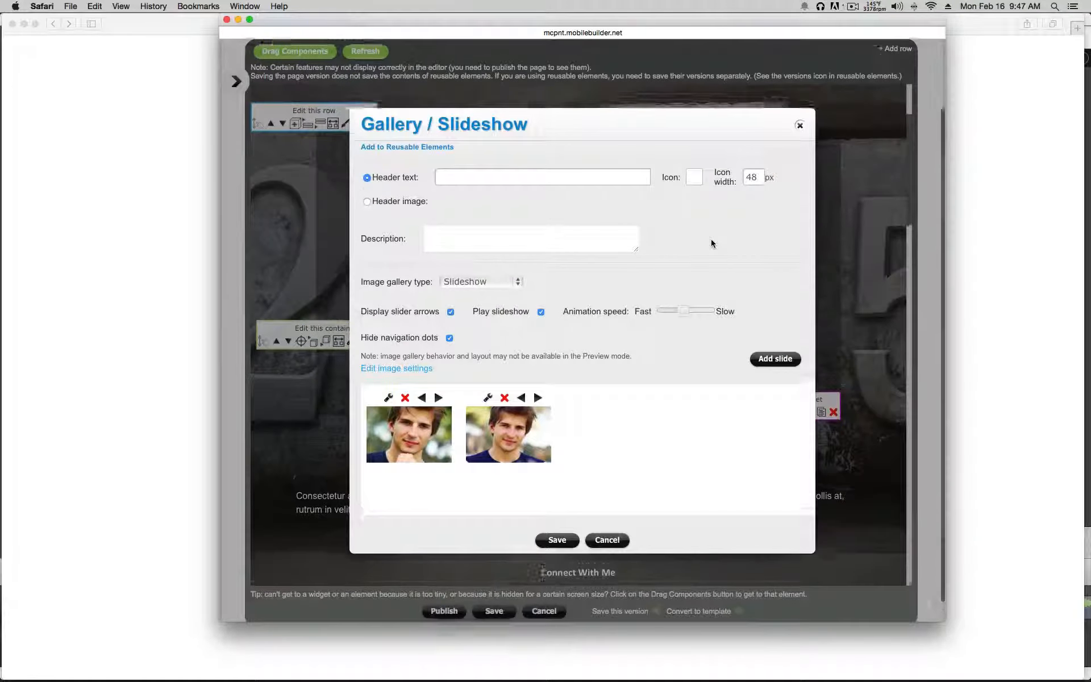
{"action": "left_click", "coordinate": [768, 360]}
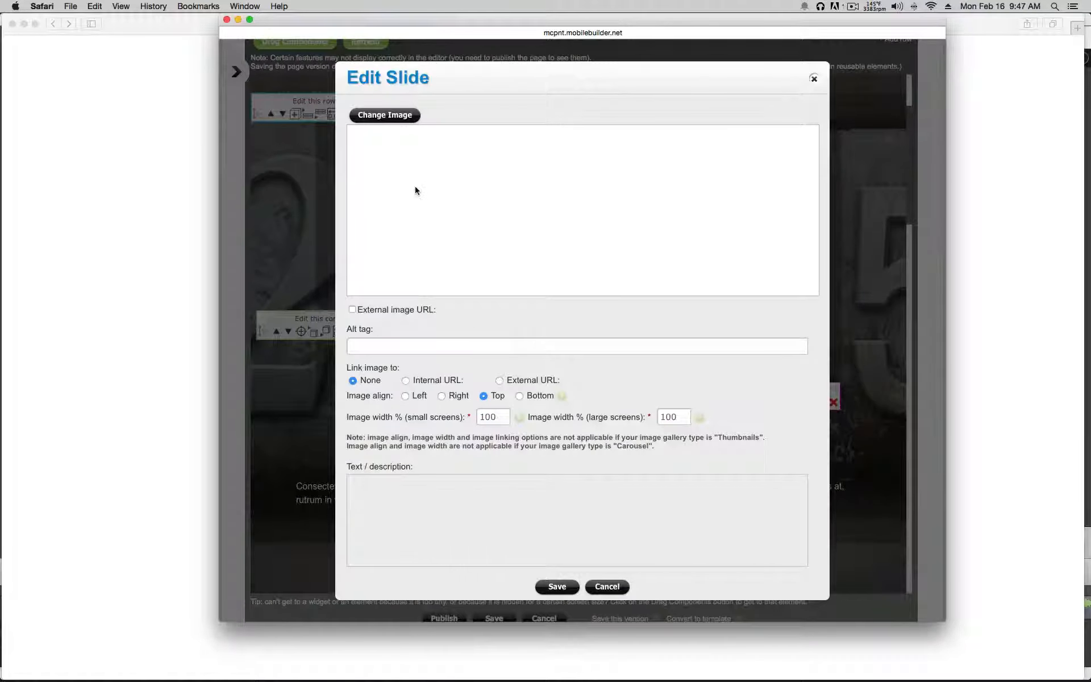
{"action": "left_click", "coordinate": [385, 115]}
{"action": "left_click", "coordinate": [469, 279]}
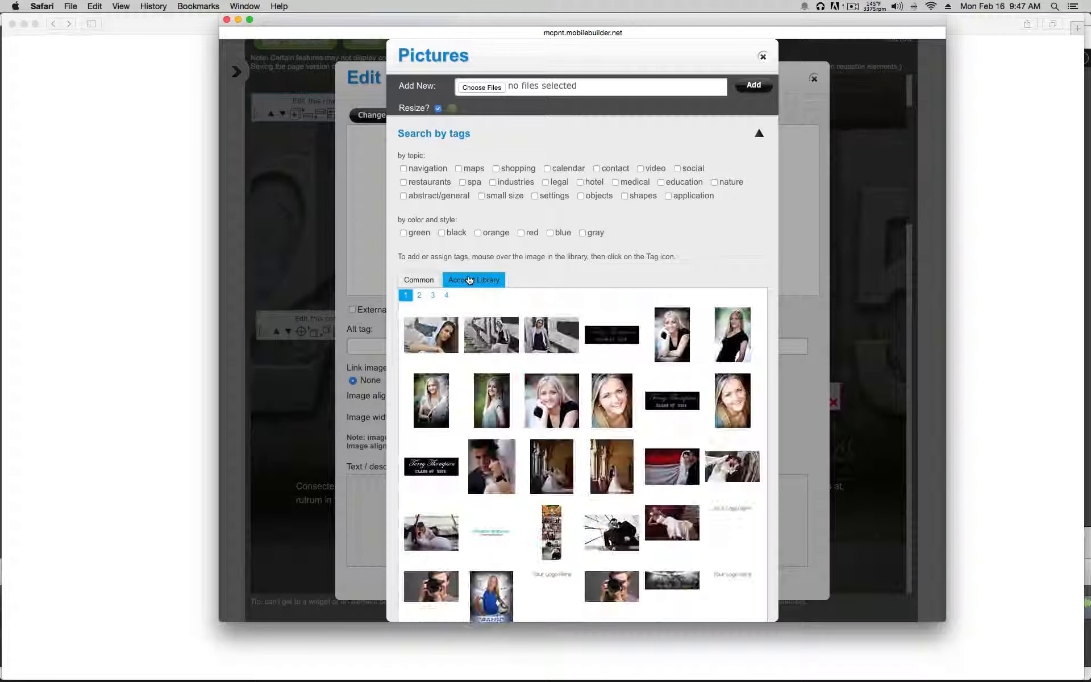
{"action": "scroll", "coordinate": [471, 280], "scroll_direction": "down", "scroll_amount": 2}
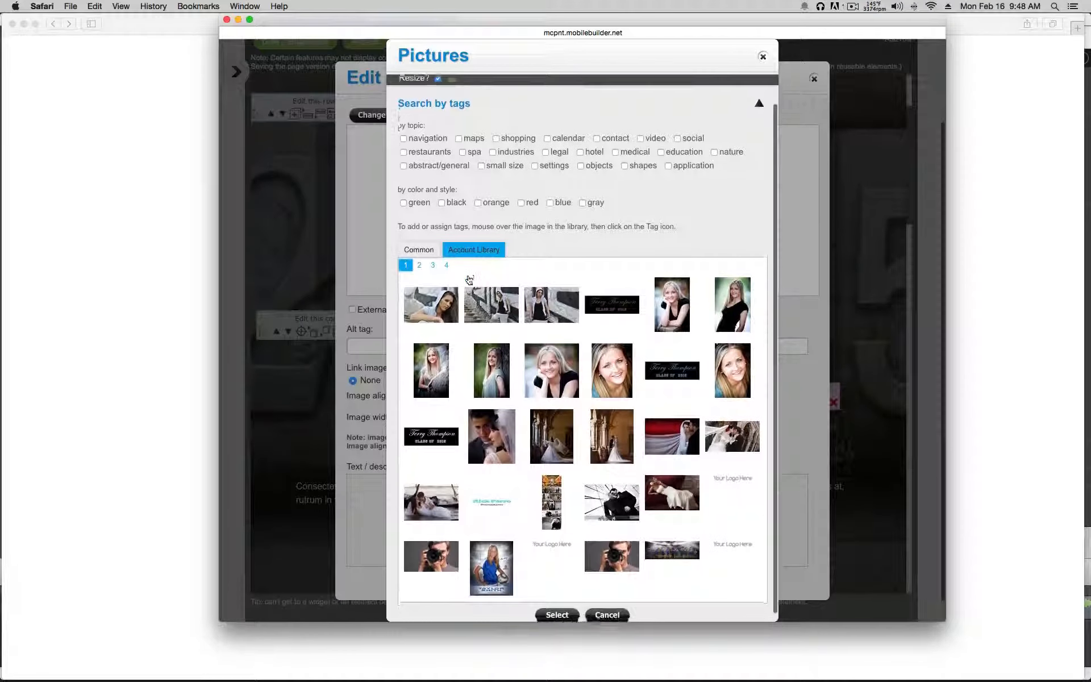
{"action": "left_click", "coordinate": [549, 305]}
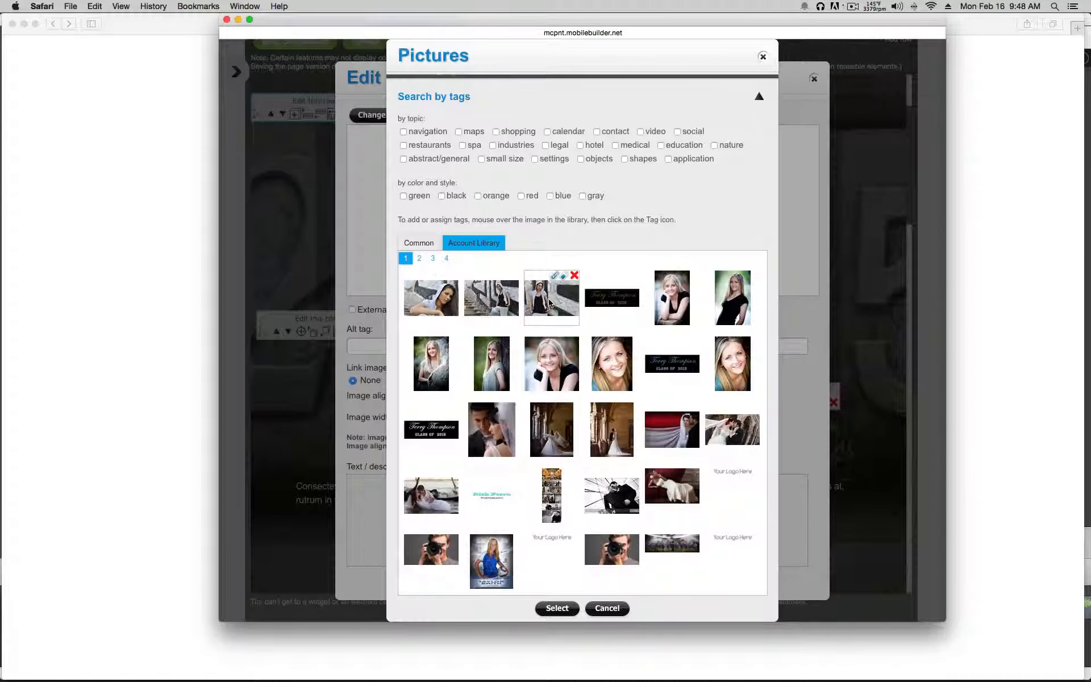
{"action": "left_click", "coordinate": [557, 608]}
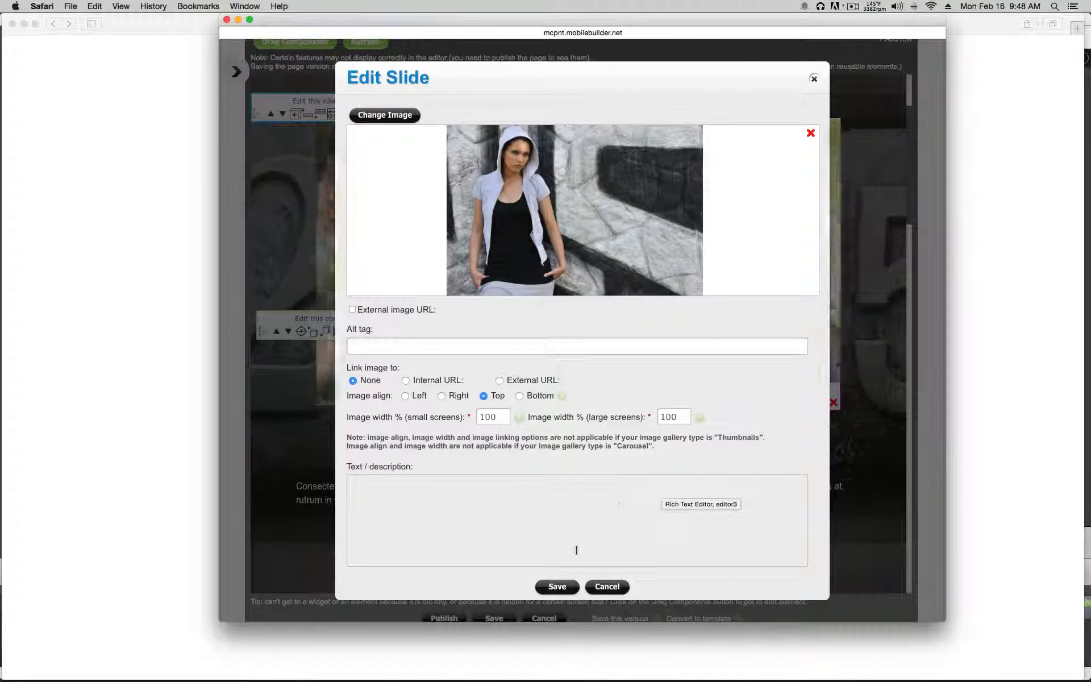
{"action": "left_click", "coordinate": [558, 587]}
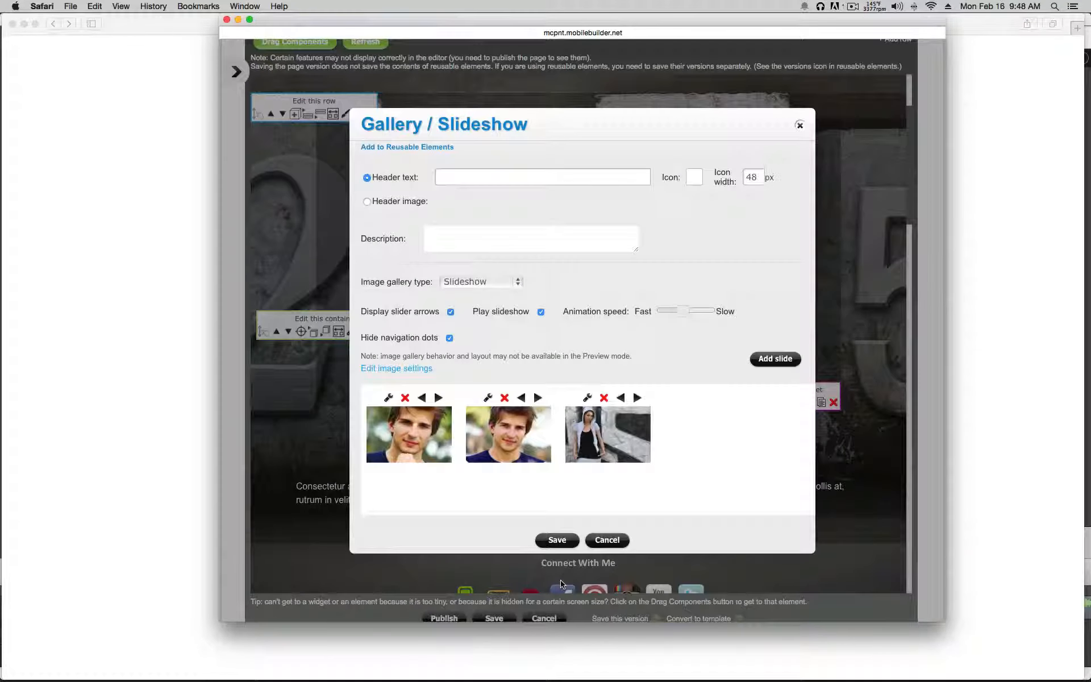
Step: Delete the second young man's portrait and save the slideshow
{"action": "left_click", "coordinate": [505, 398]}
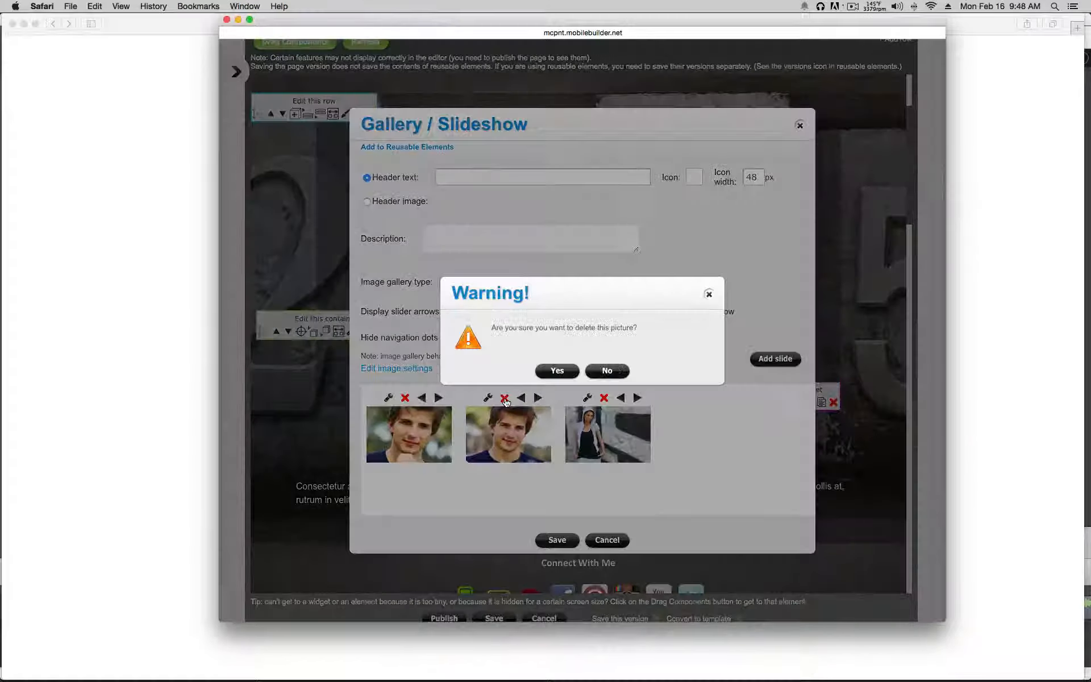
{"action": "left_click", "coordinate": [566, 373]}
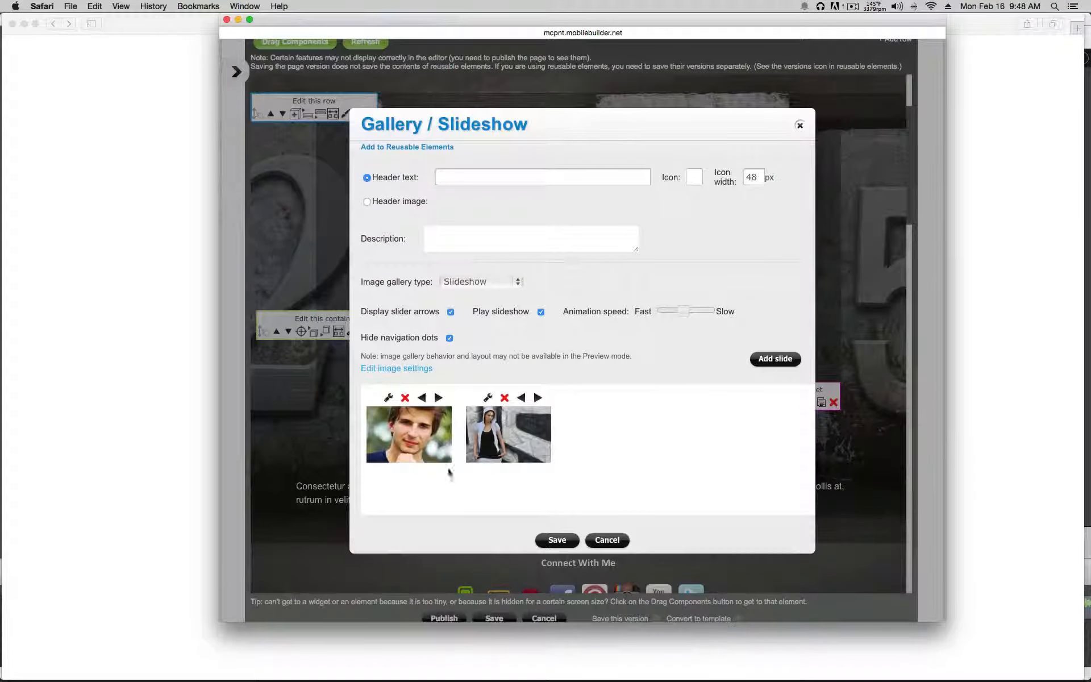
{"action": "left_click", "coordinate": [550, 537]}
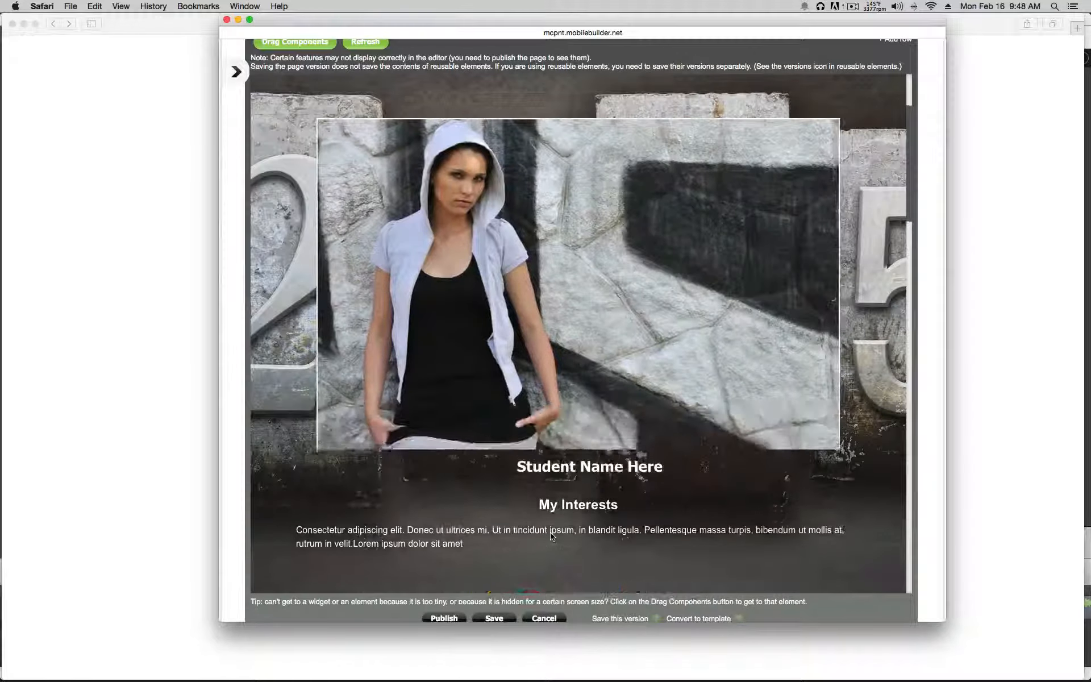
Step: Replace the 'Student Name Here' heading text with the student's name and save
{"action": "scroll", "coordinate": [550, 536], "scroll_direction": "down", "scroll_amount": 5}
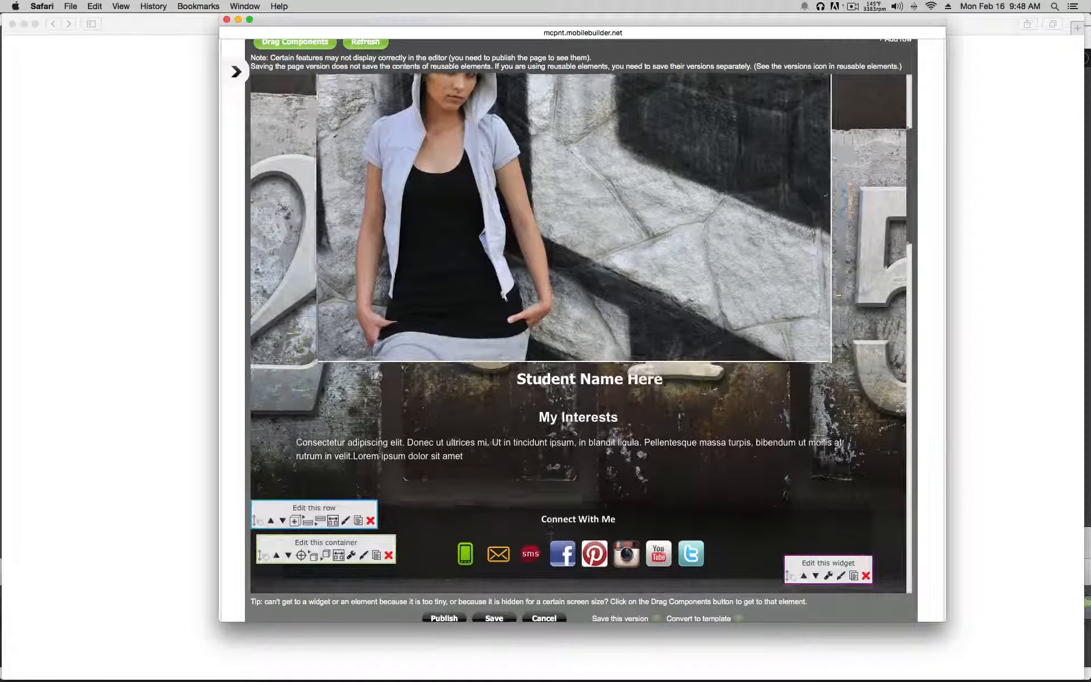
{"action": "mouse_move", "coordinate": [659, 394]}
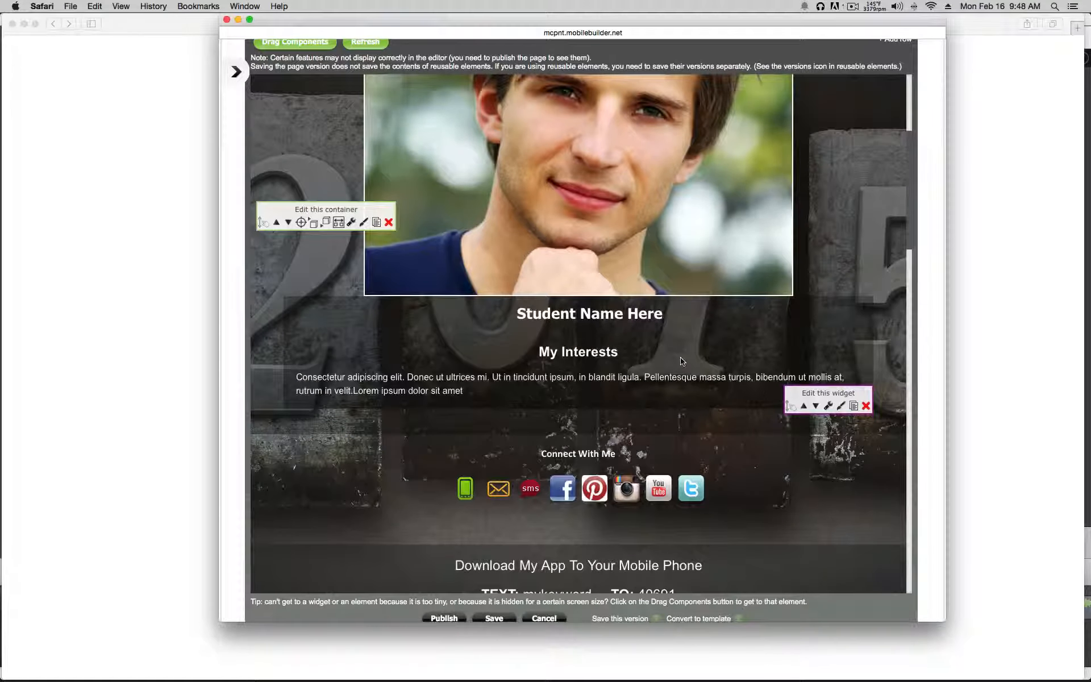
{"action": "left_click", "coordinate": [827, 407]}
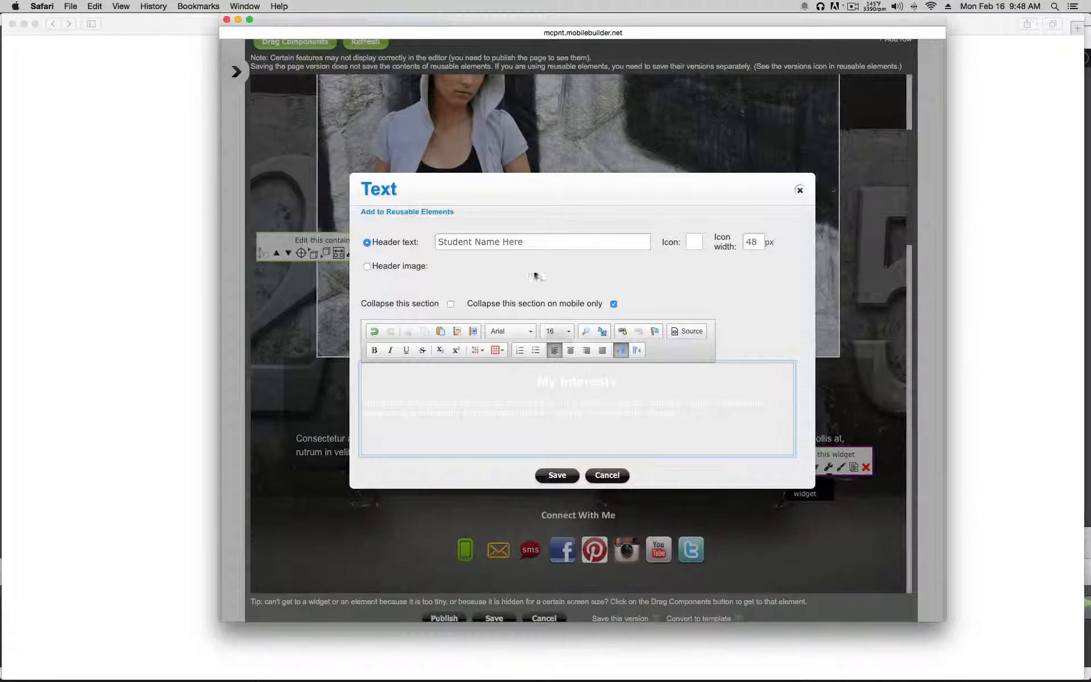
{"action": "left_click", "coordinate": [523, 242]}
{"action": "left_click_drag", "start_coordinate": [514, 242], "coordinate": [429, 239]}
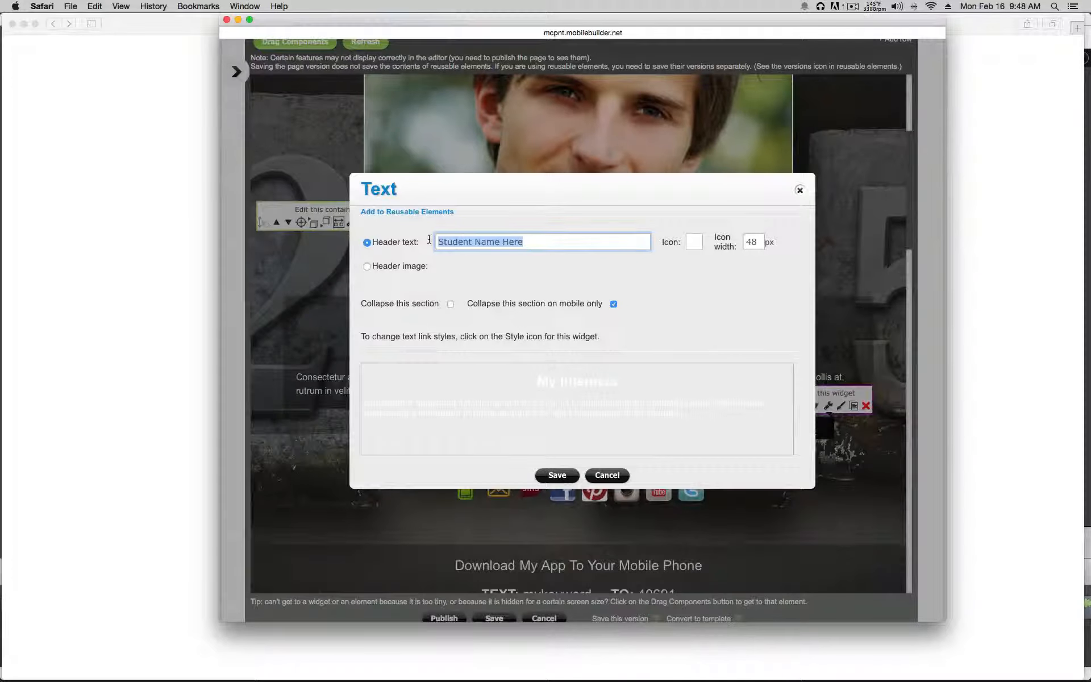
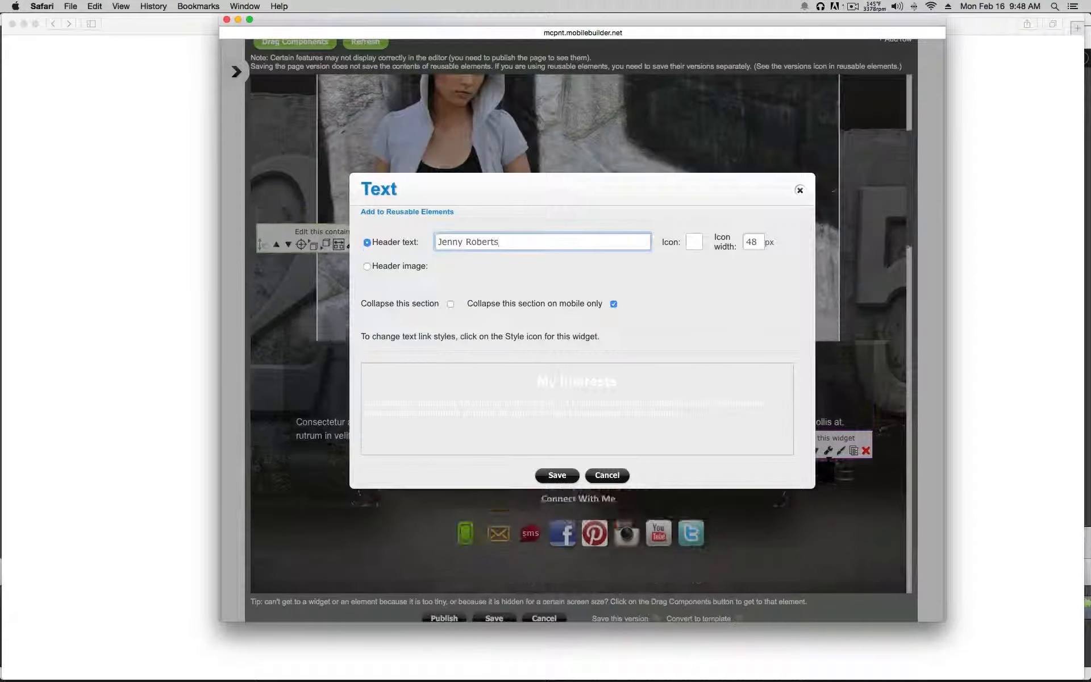
{"action": "left_click", "coordinate": [555, 406]}
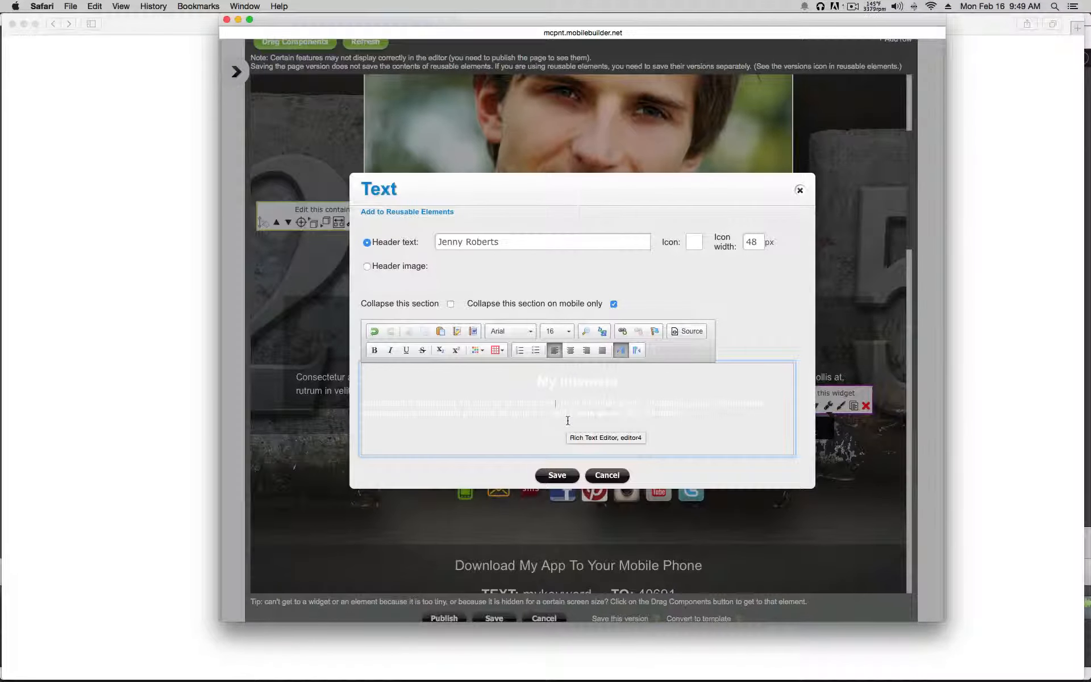
{"action": "left_click", "coordinate": [557, 475]}
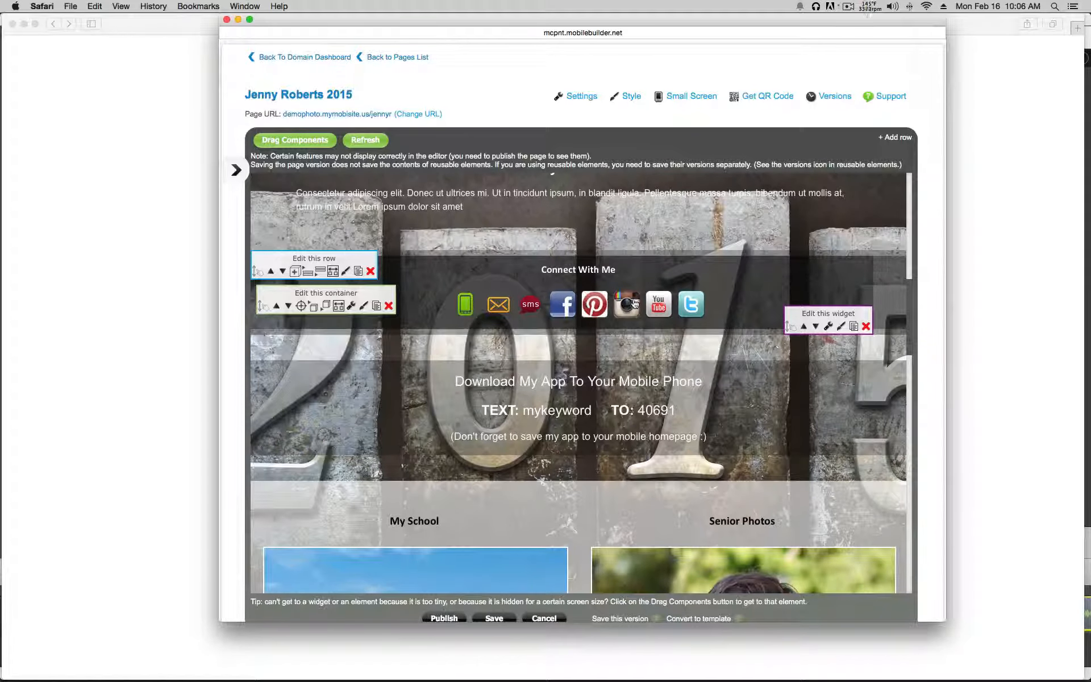
Step: Set the contact bar's phone number and switch to the orange phone icon, then save
{"action": "scroll", "coordinate": [741, 307], "scroll_direction": "down", "scroll_amount": 1}
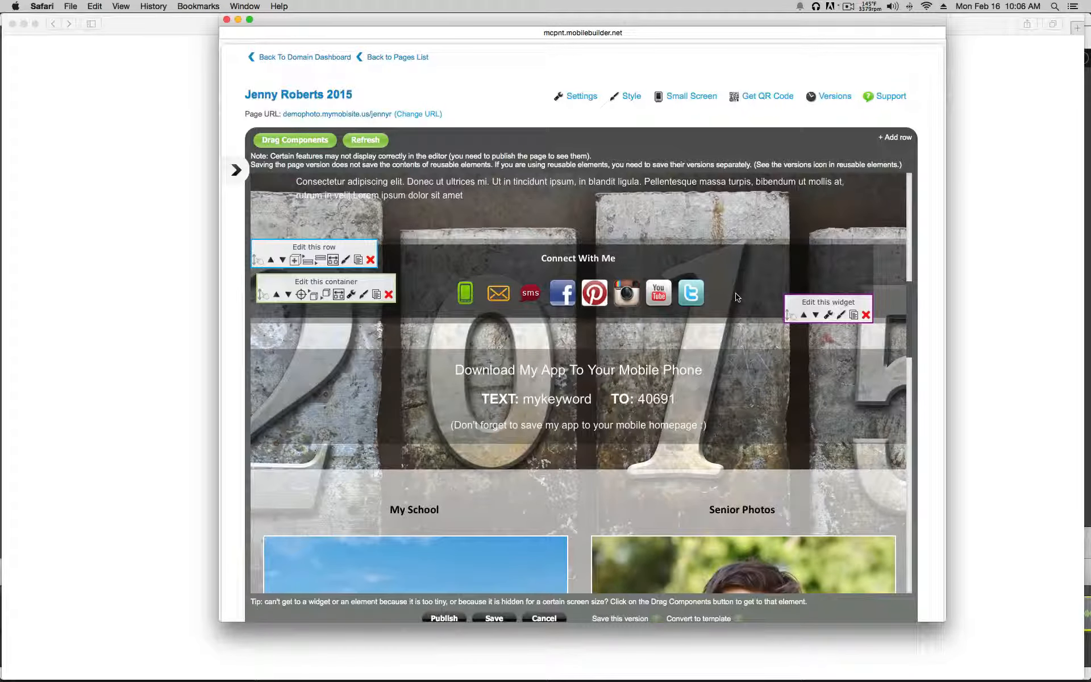
{"action": "left_click", "coordinate": [829, 316]}
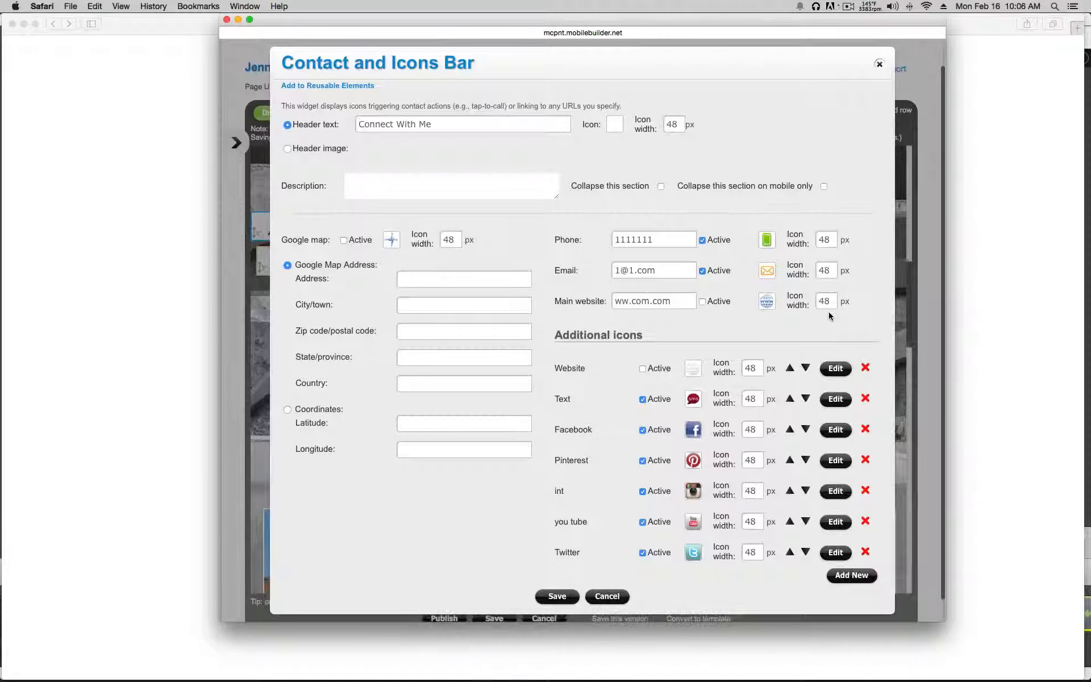
{"action": "double_click", "coordinate": [634, 239]}
{"action": "type", "text": "5"}
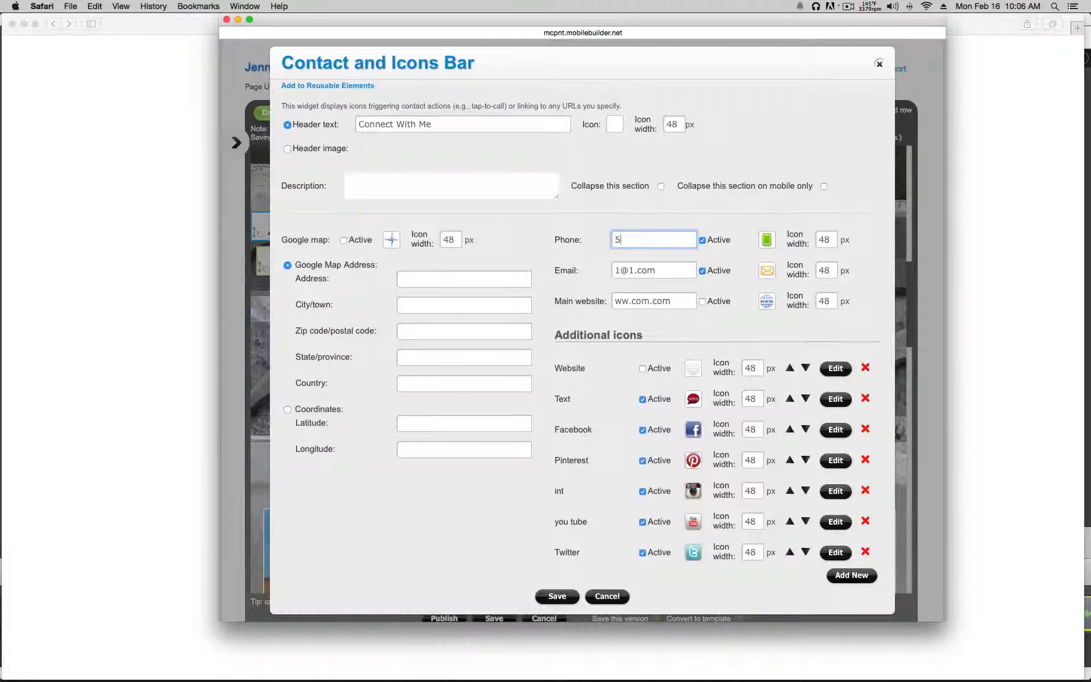
{"action": "type", "text": "555555555"}
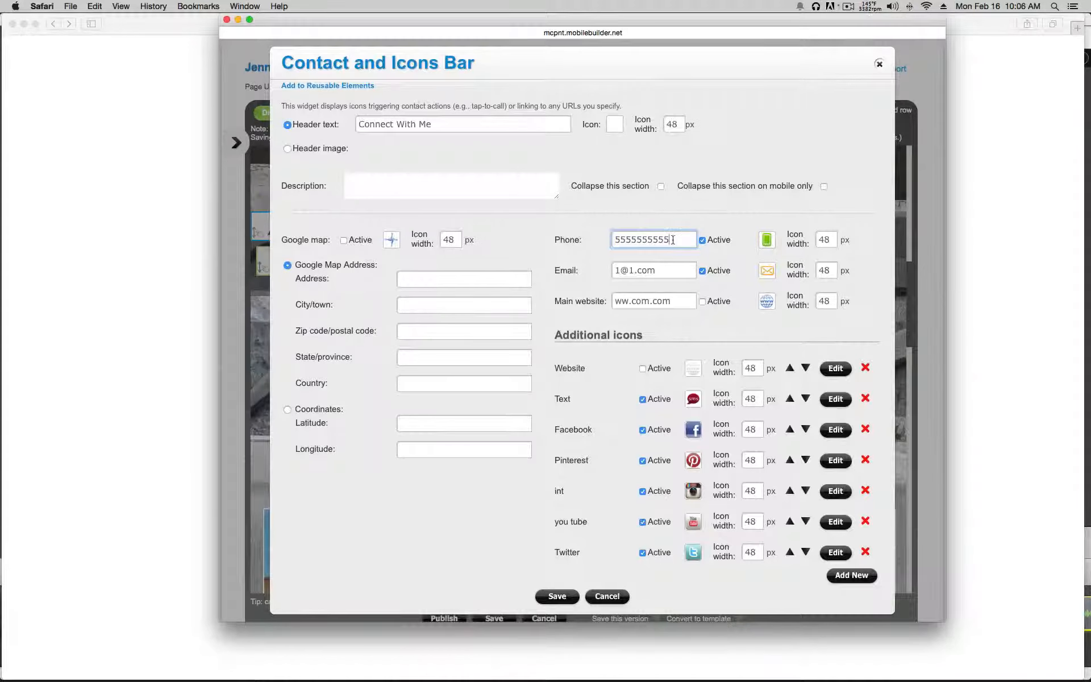
{"action": "left_click", "coordinate": [765, 242]}
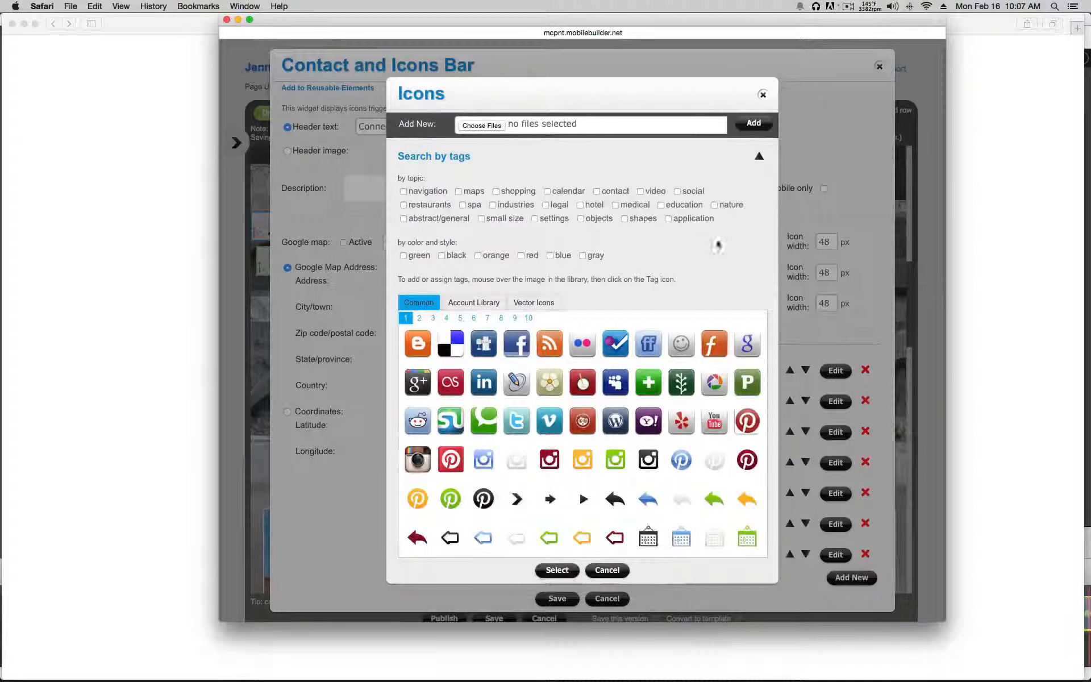
{"action": "left_click", "coordinate": [474, 302]}
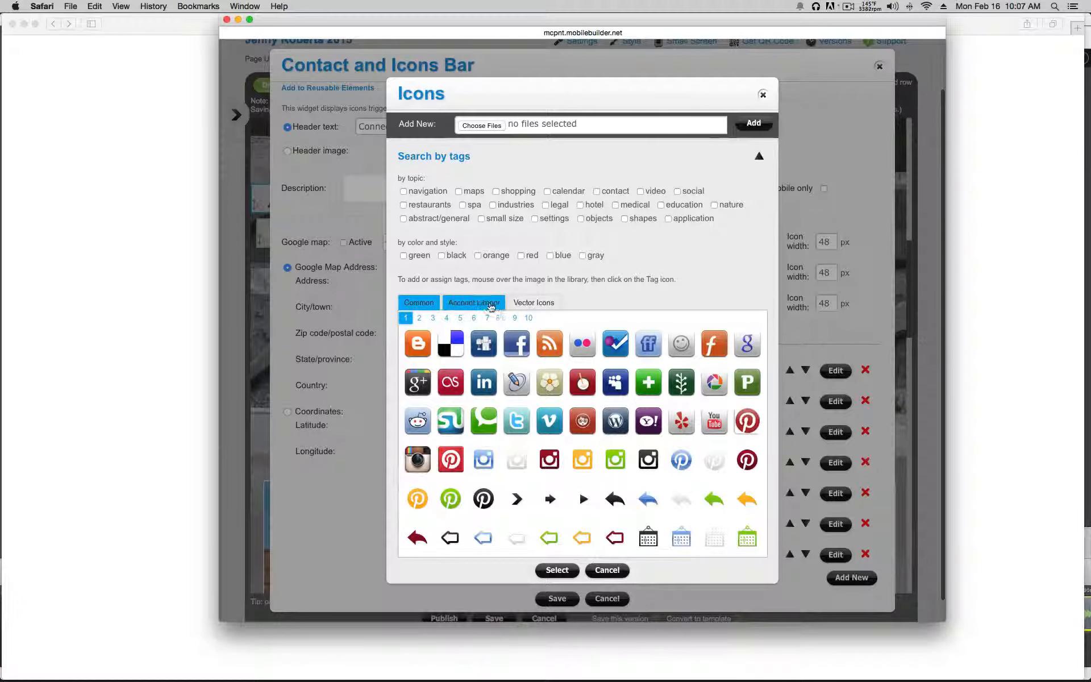
{"action": "left_click", "coordinate": [513, 318]}
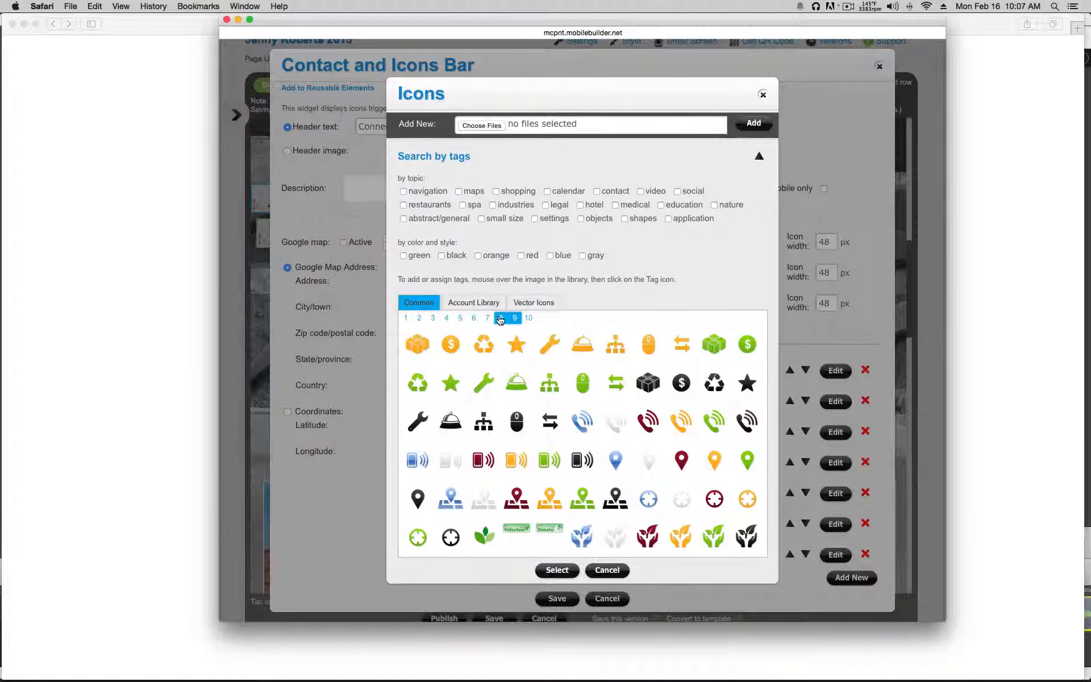
{"action": "left_click", "coordinate": [500, 319]}
{"action": "left_click", "coordinate": [514, 318]}
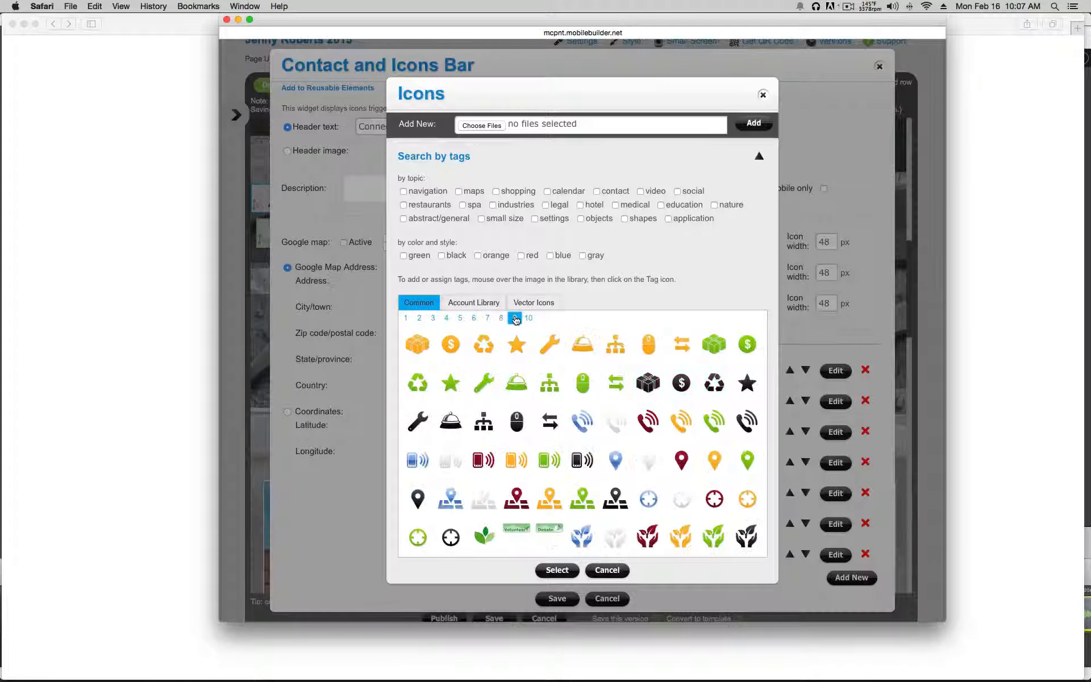
{"action": "left_click", "coordinate": [516, 469]}
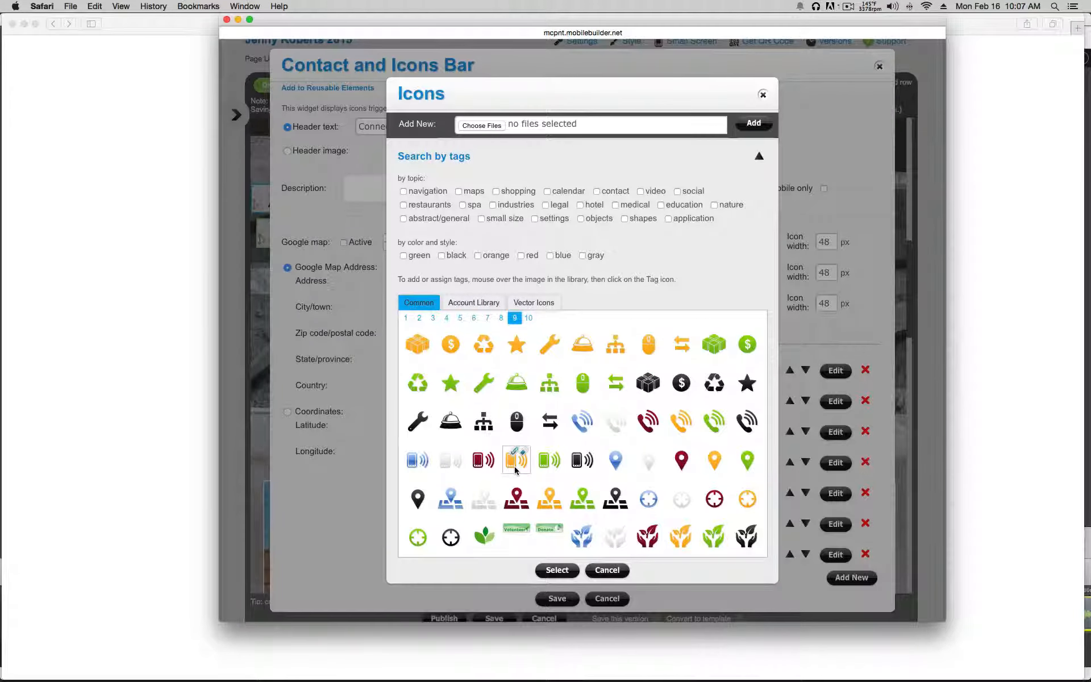
{"action": "left_click", "coordinate": [557, 570]}
{"action": "left_click", "coordinate": [559, 600]}
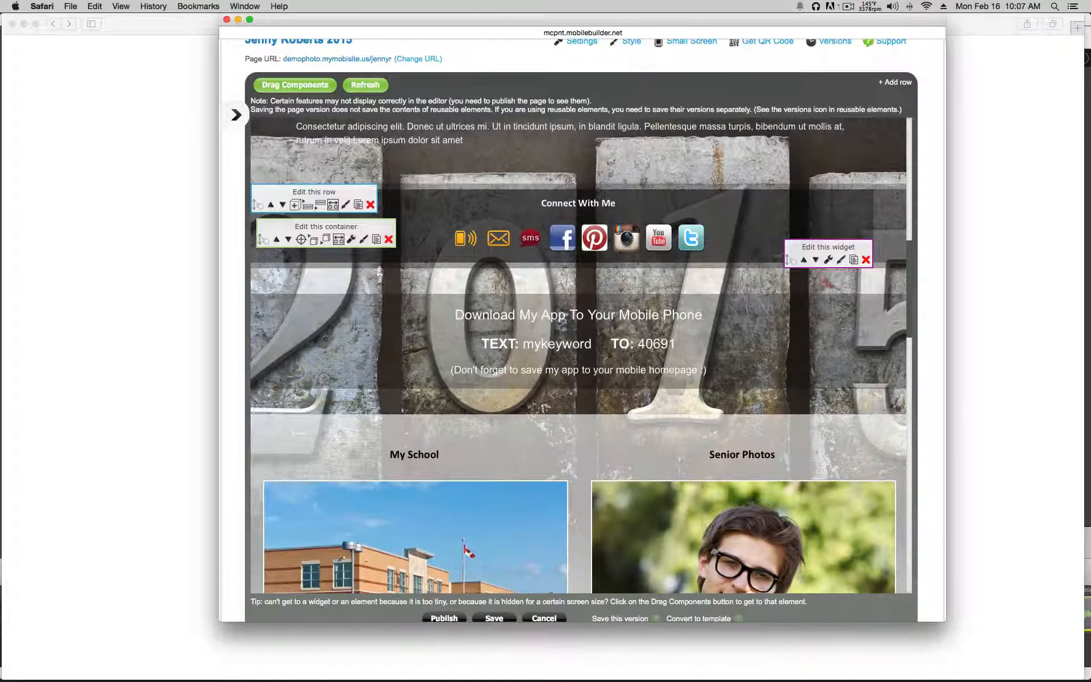
Step: Make the Text icon send an SMS to the phone number
{"action": "left_click", "coordinate": [827, 259]}
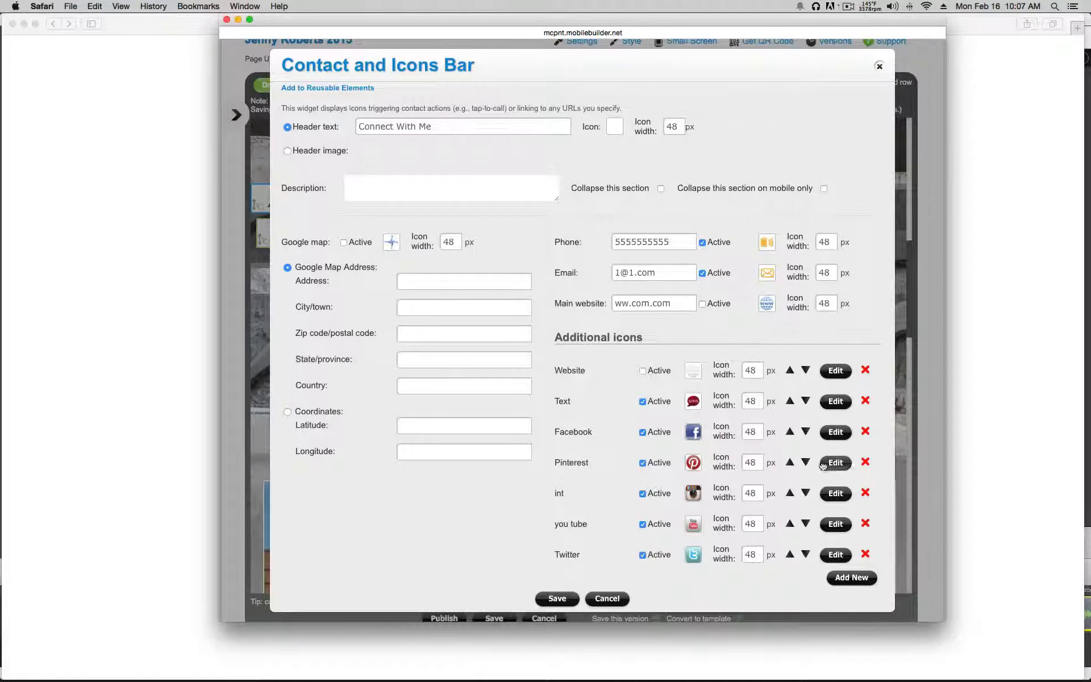
{"action": "left_click", "coordinate": [834, 401]}
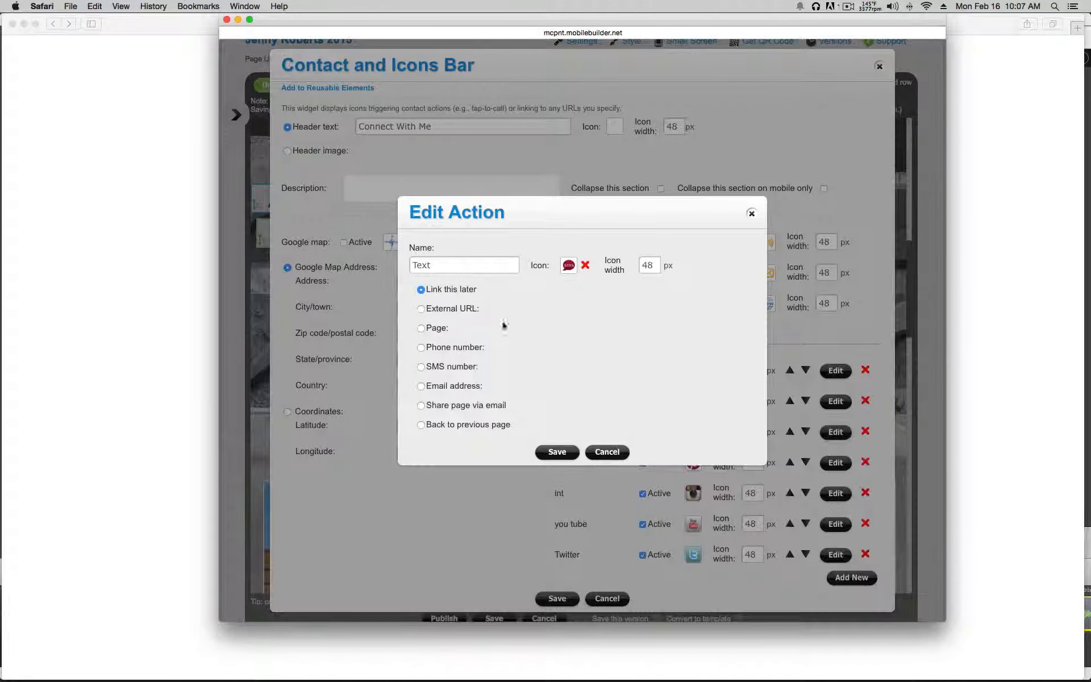
{"action": "left_click", "coordinate": [421, 367]}
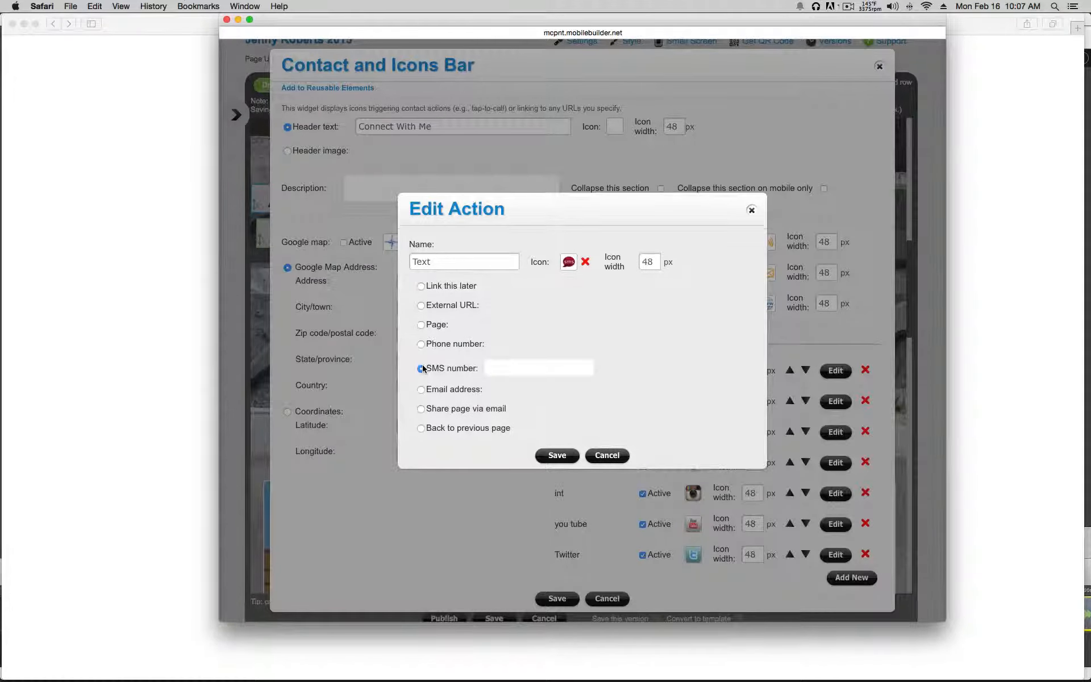
{"action": "left_click", "coordinate": [502, 368]}
{"action": "type", "text": "555"}
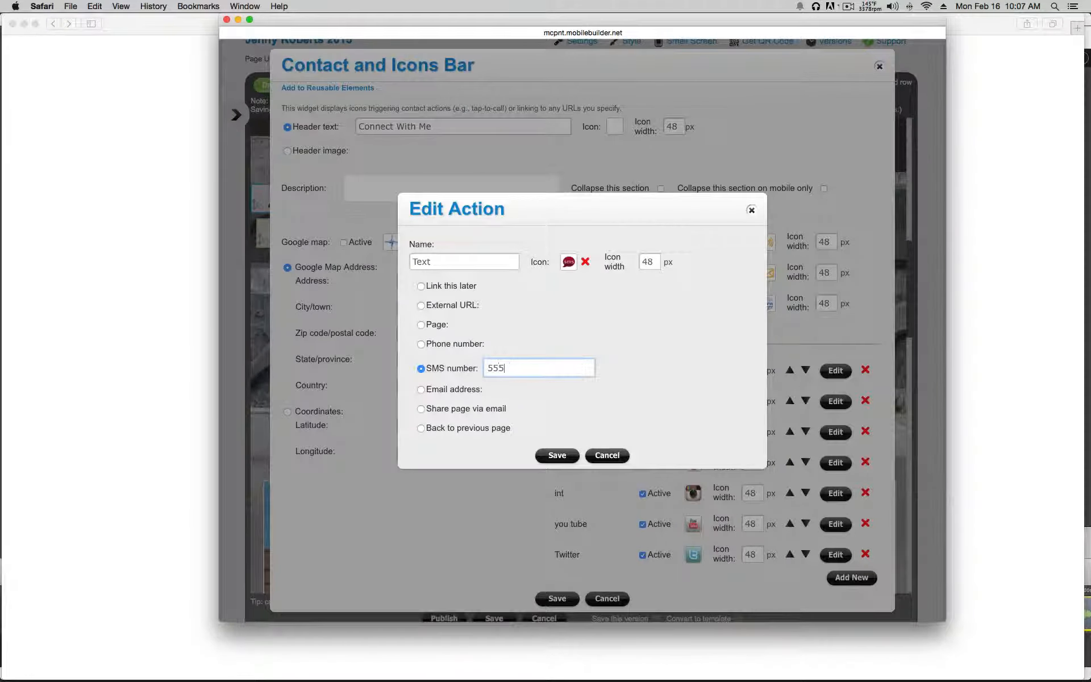
{"action": "type", "text": "5555555"}
{"action": "left_click", "coordinate": [565, 455]}
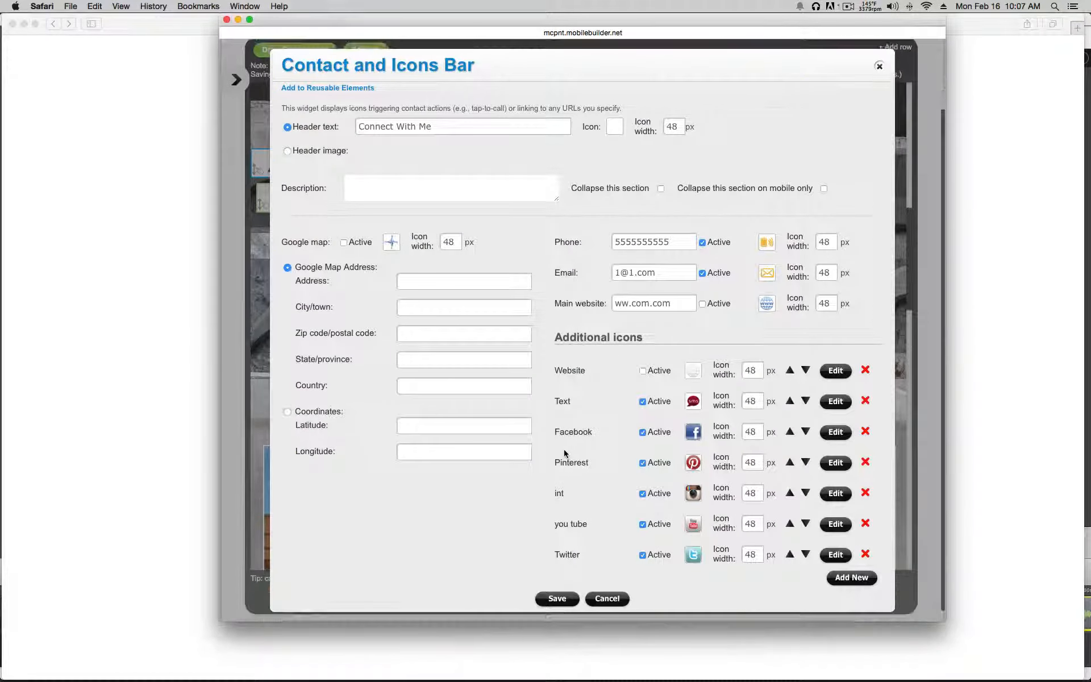
Step: Reorder the icons so Facebook comes before Text
{"action": "left_click", "coordinate": [806, 402]}
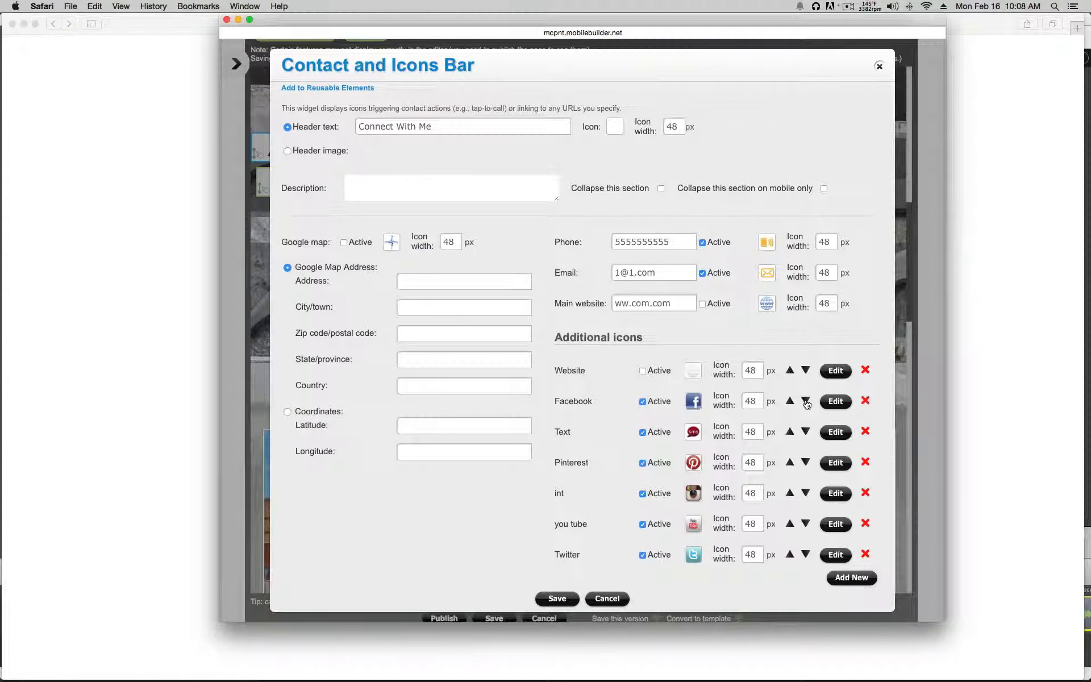
{"action": "left_click", "coordinate": [805, 402]}
{"action": "left_click", "coordinate": [806, 402]}
Step: Save the contact bar, then edit the Senior Photos widget's CLICK HERE text, keeping its photo
{"action": "left_click", "coordinate": [558, 598]}
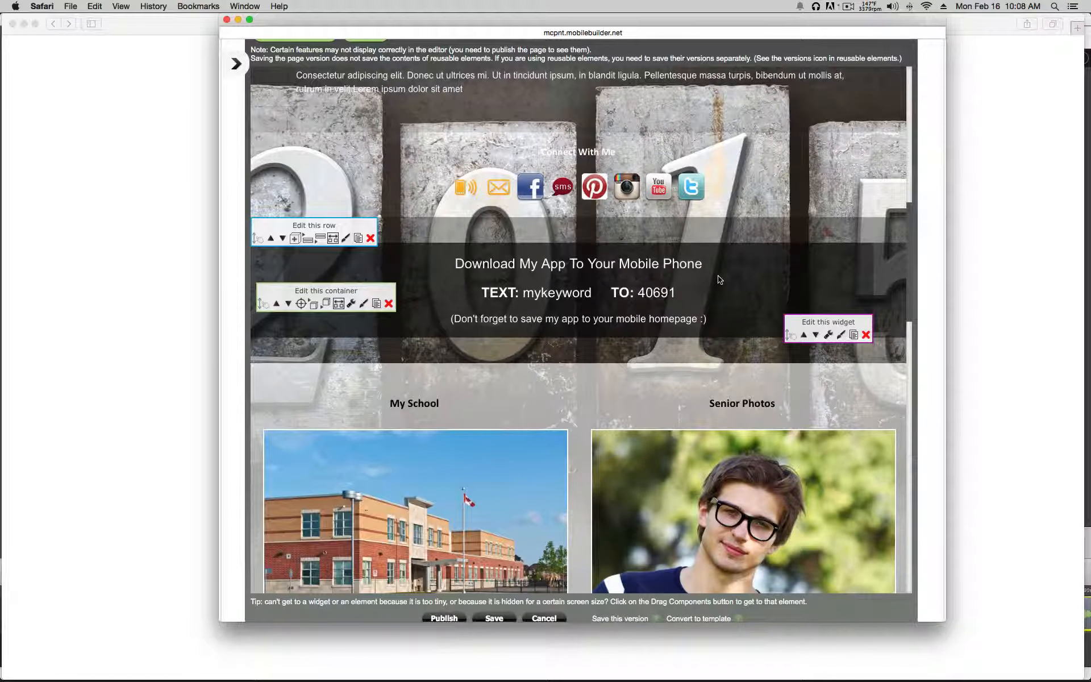
{"action": "scroll", "coordinate": [720, 279], "scroll_direction": "down", "scroll_amount": 5}
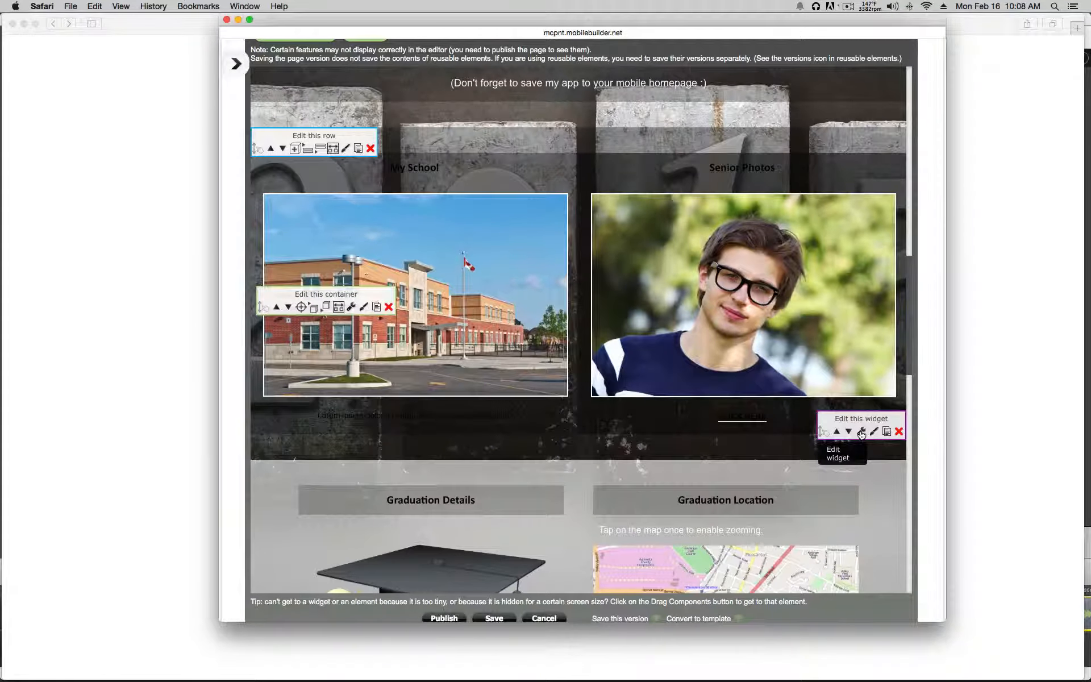
{"action": "left_click", "coordinate": [860, 433]}
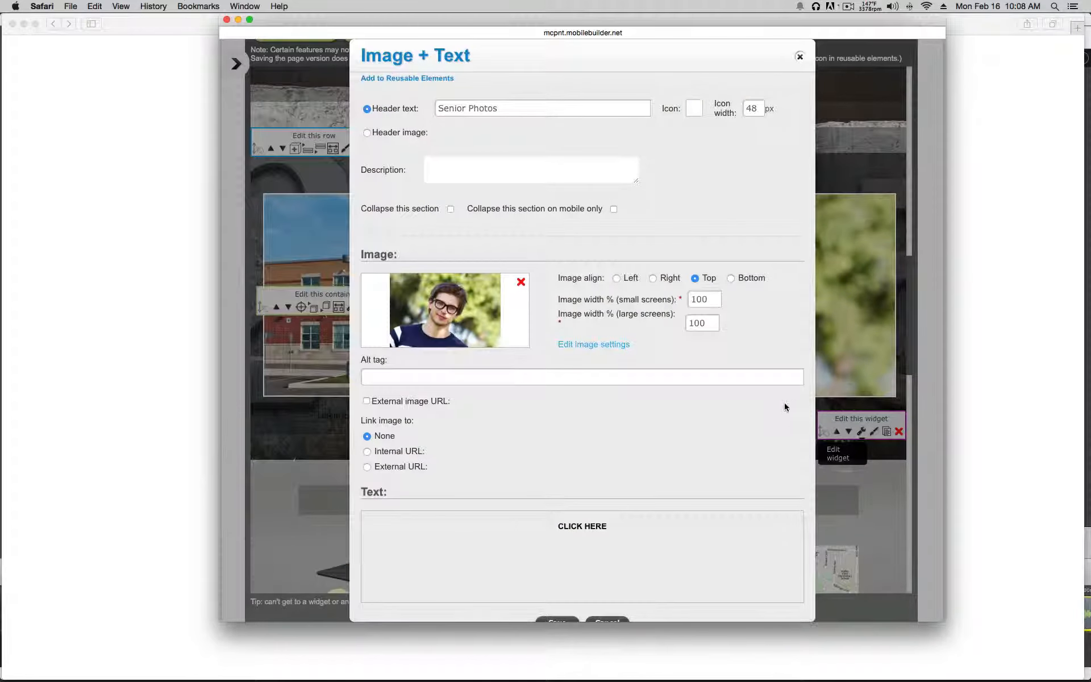
{"action": "left_click", "coordinate": [453, 303]}
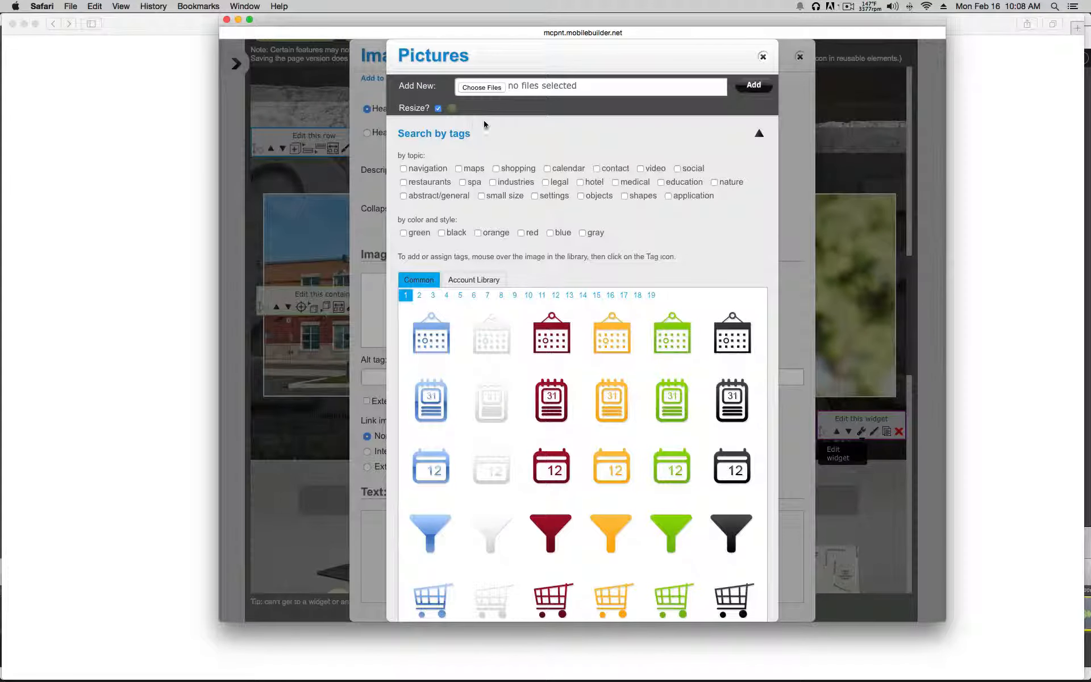
{"action": "scroll", "coordinate": [533, 277], "scroll_direction": "down", "scroll_amount": 3}
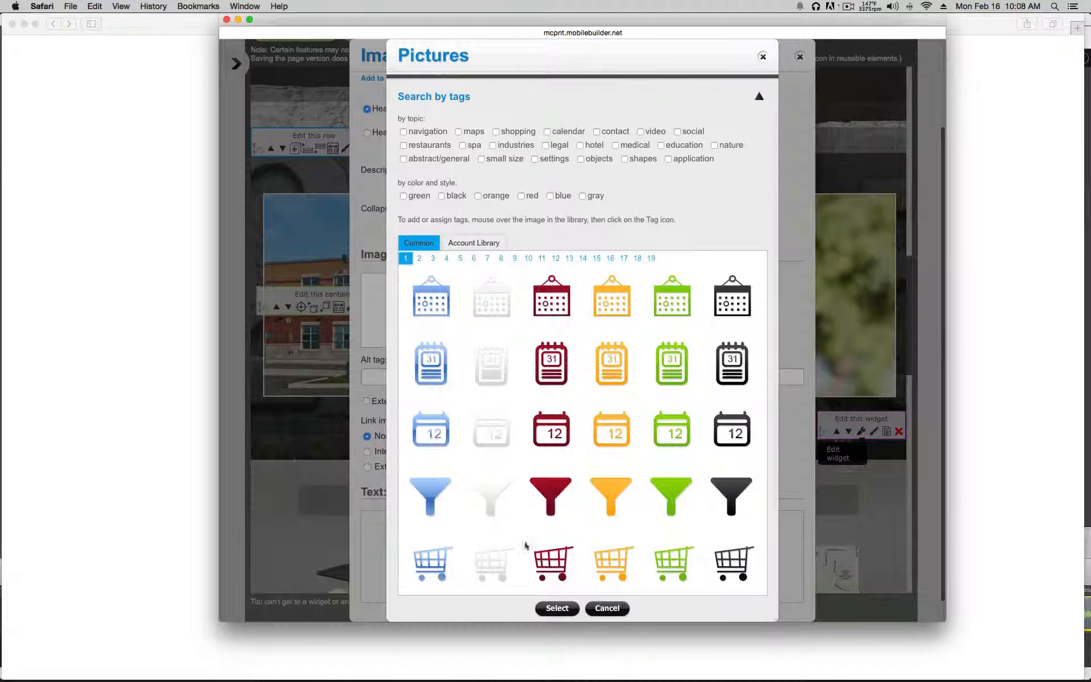
{"action": "left_click", "coordinate": [598, 609]}
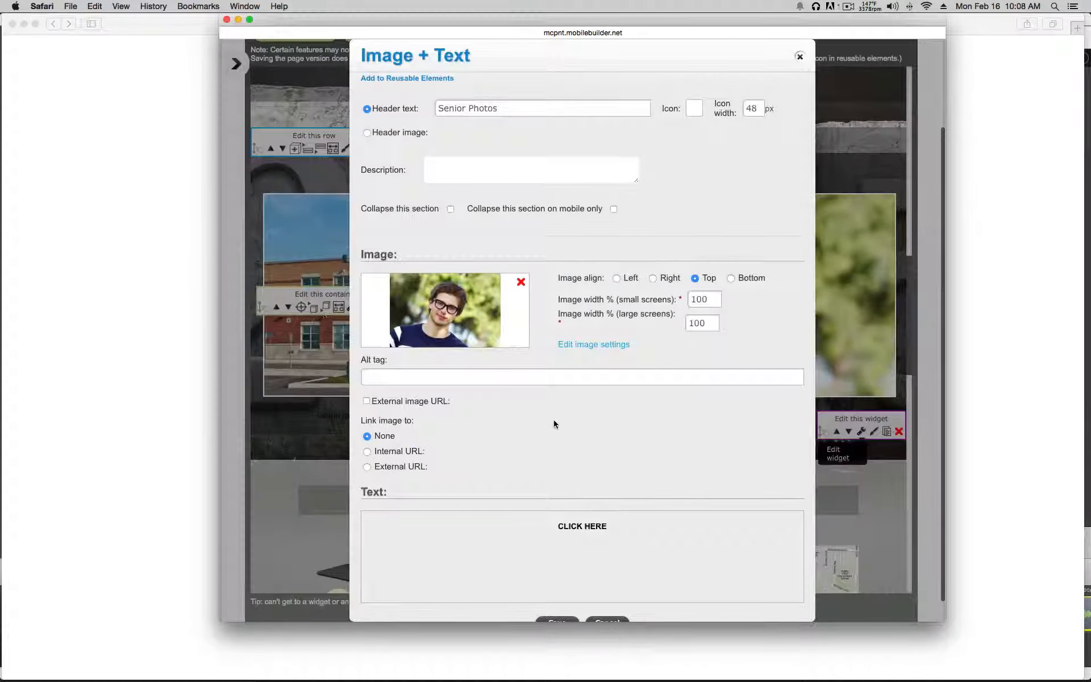
{"action": "scroll", "coordinate": [554, 433], "scroll_direction": "down", "scroll_amount": 1}
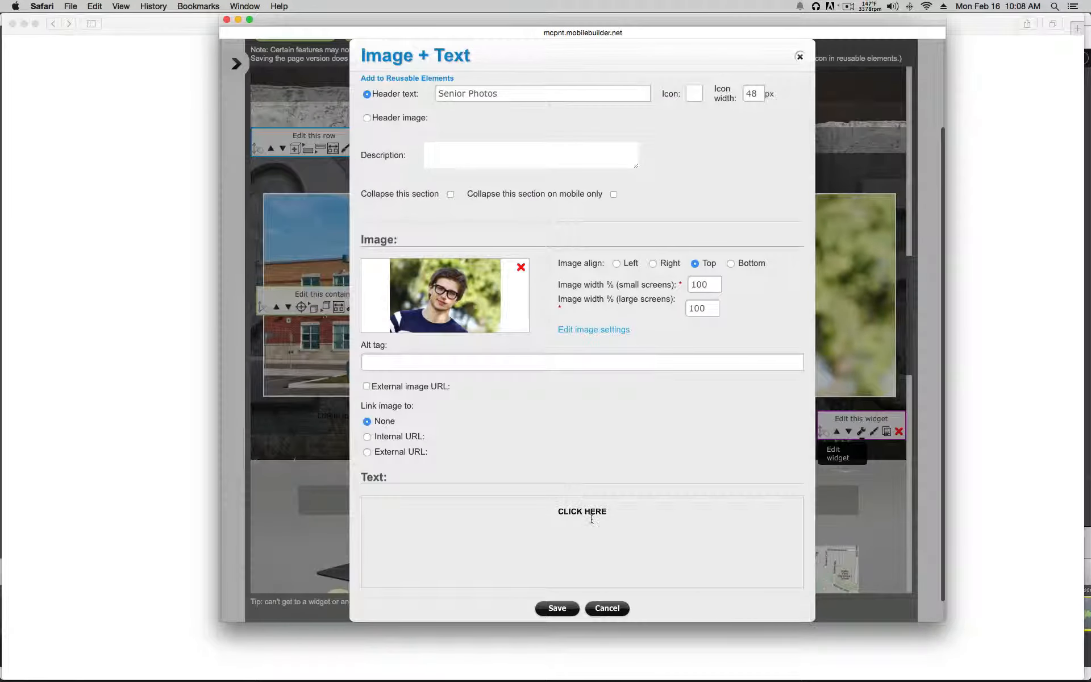
{"action": "left_click", "coordinate": [582, 513]}
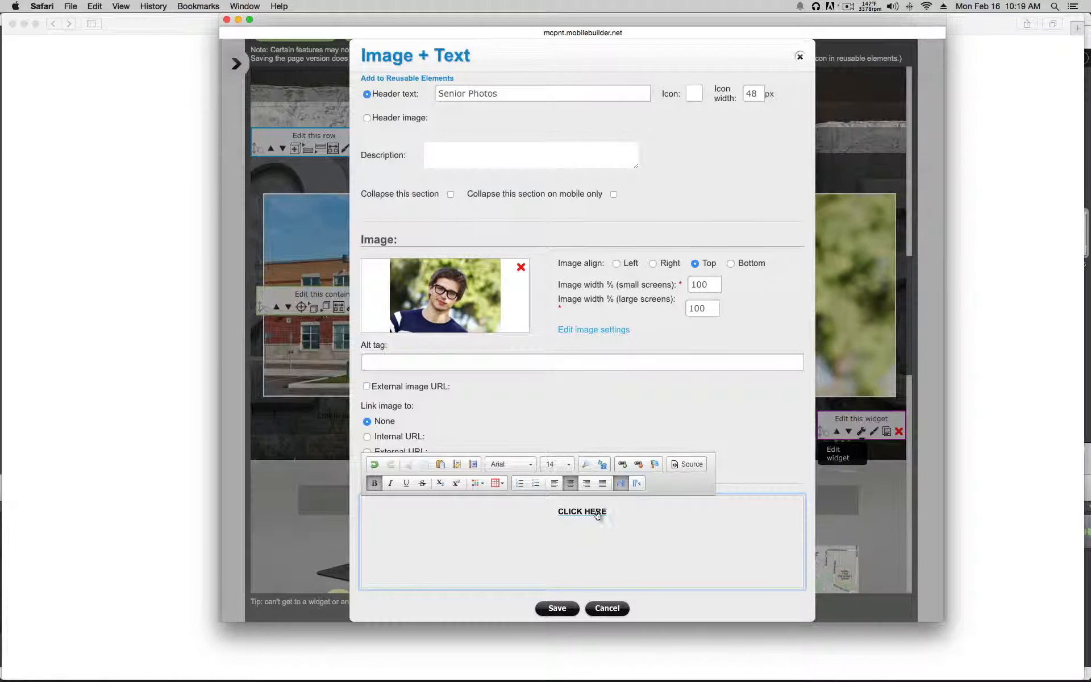
Step: Link the CLICK HERE text to acilab.com/store
{"action": "left_click_drag", "start_coordinate": [610, 509], "coordinate": [550, 507]}
{"action": "left_click", "coordinate": [621, 464]}
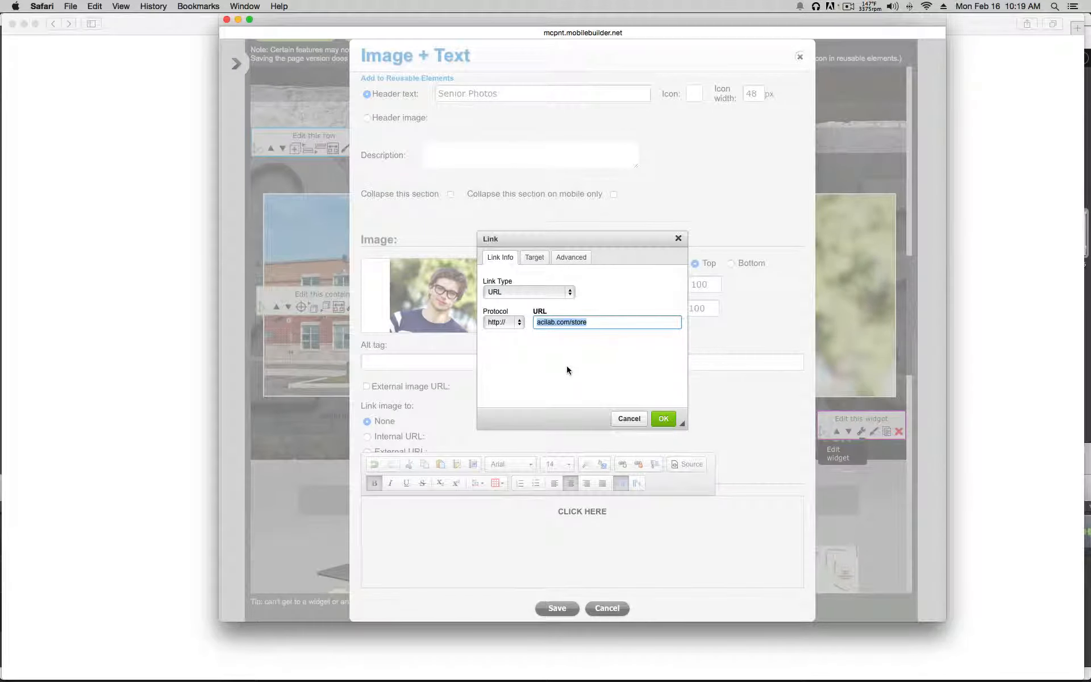
{"action": "left_click", "coordinate": [665, 420]}
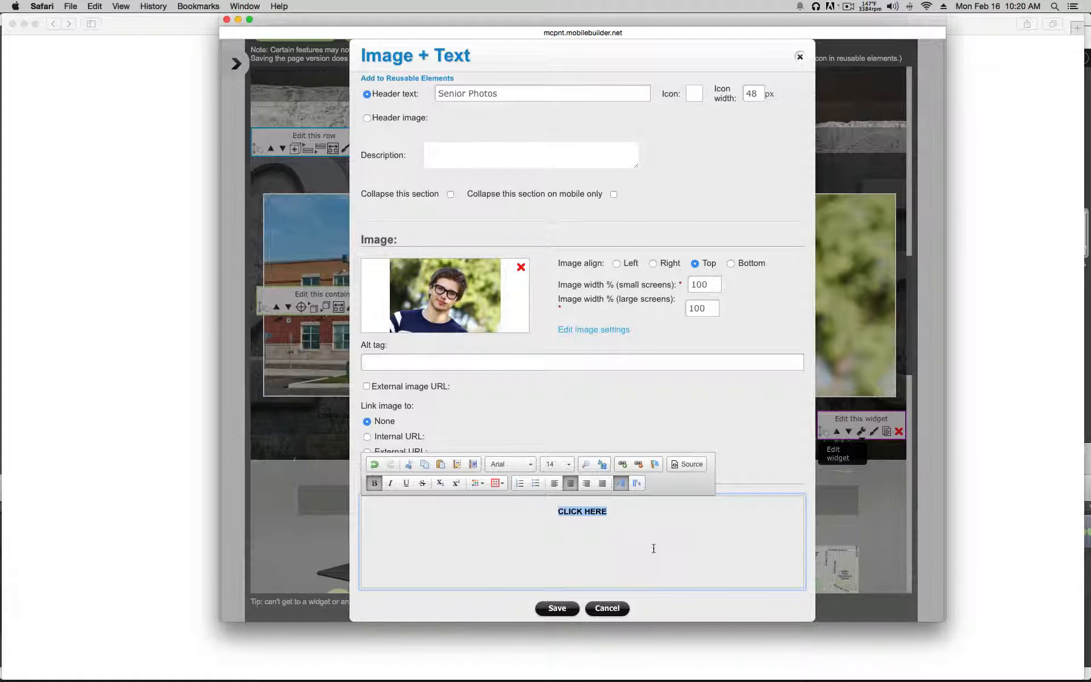
{"action": "left_click", "coordinate": [540, 420]}
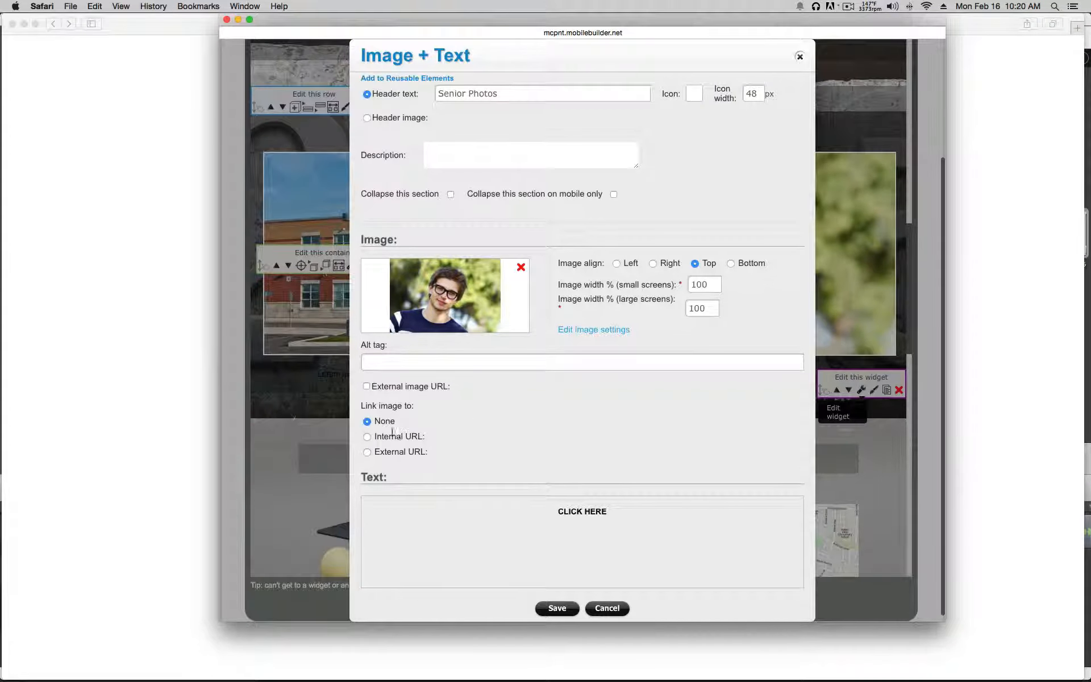
Step: Set the photo's link to None and save the Senior Photos widget
{"action": "left_click", "coordinate": [367, 452]}
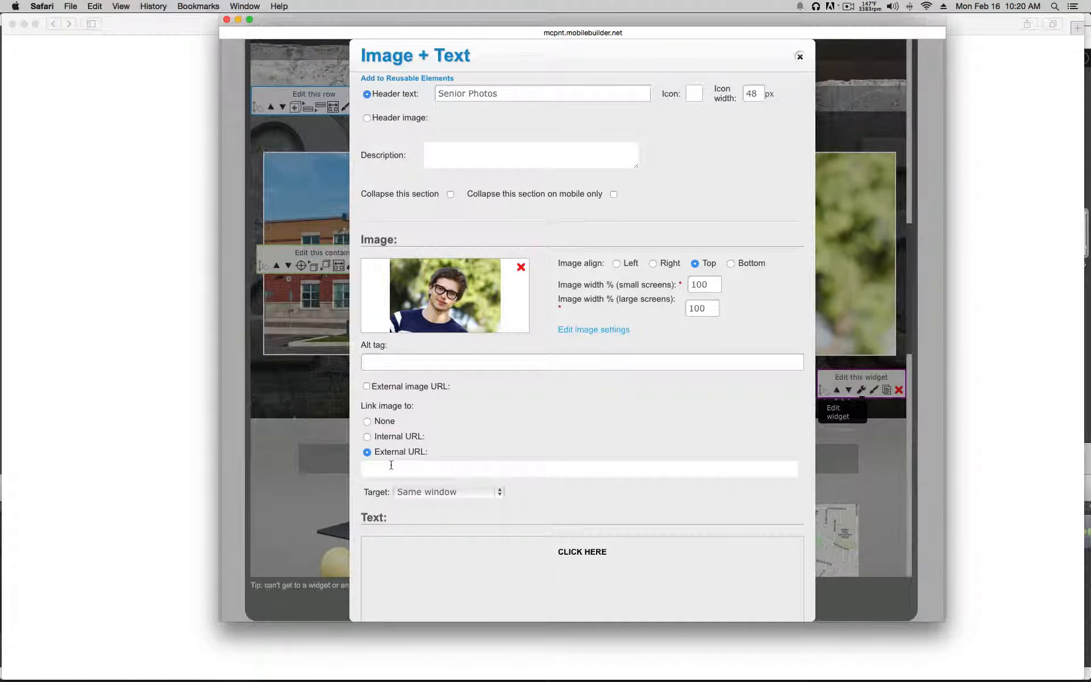
{"action": "scroll", "coordinate": [517, 469], "scroll_direction": "down", "scroll_amount": 2}
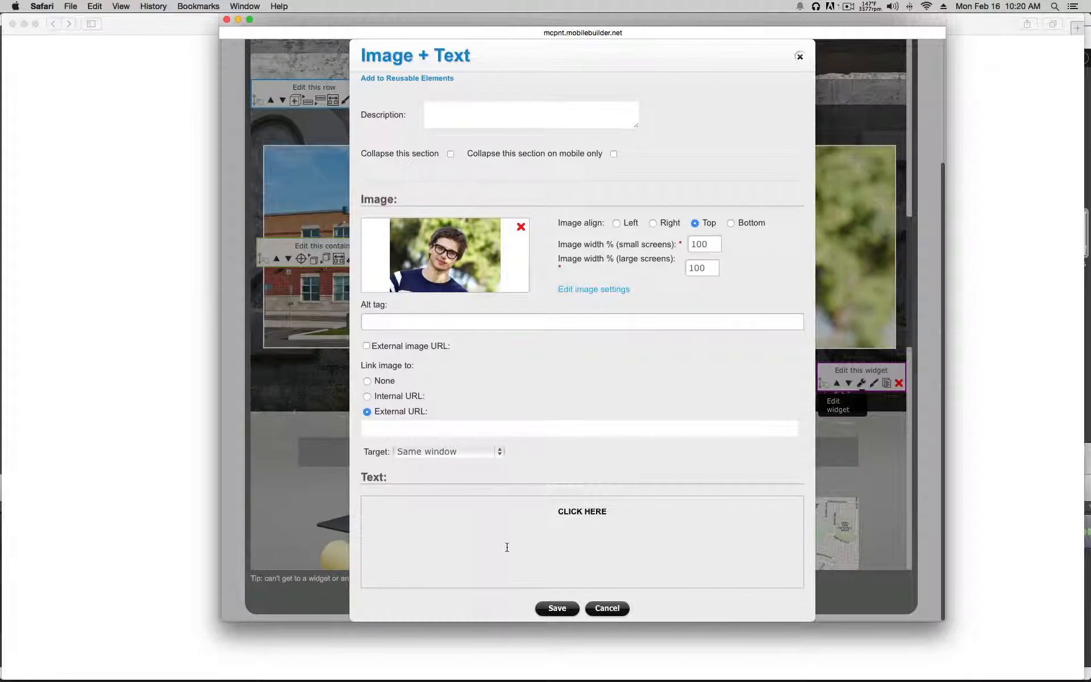
{"action": "left_click", "coordinate": [367, 381]}
{"action": "left_click", "coordinate": [557, 607]}
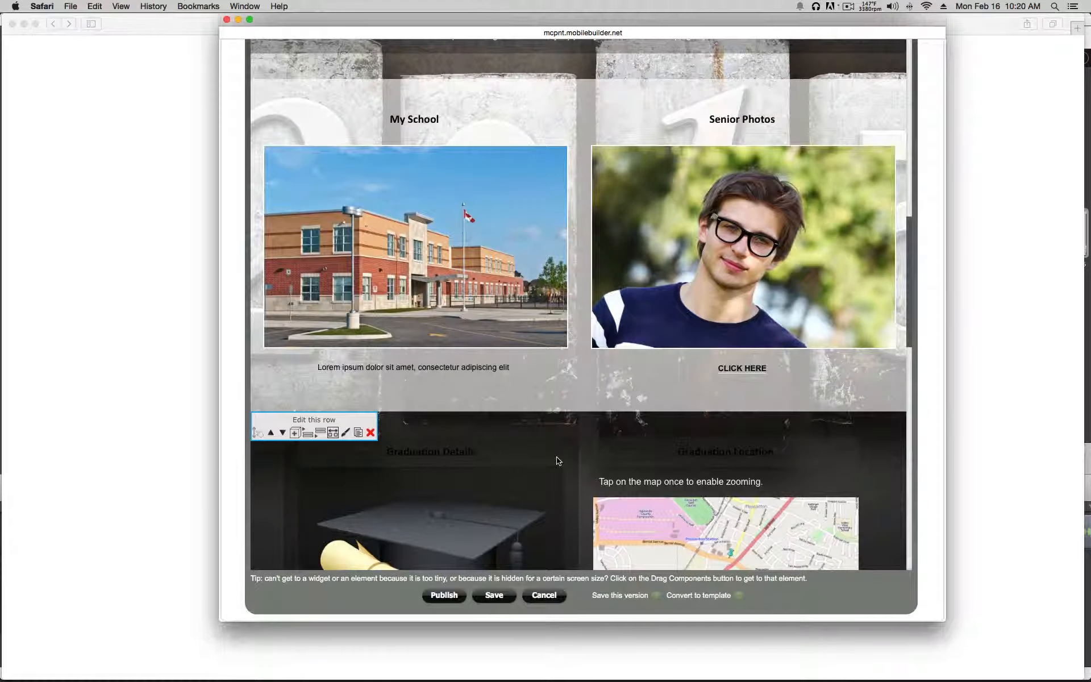
Step: Turn on the directions-from-current-location link for the Graduation Location map and save
{"action": "scroll", "coordinate": [558, 461], "scroll_direction": "down", "scroll_amount": 3}
{"action": "scroll", "coordinate": [559, 462], "scroll_direction": "down", "scroll_amount": 3}
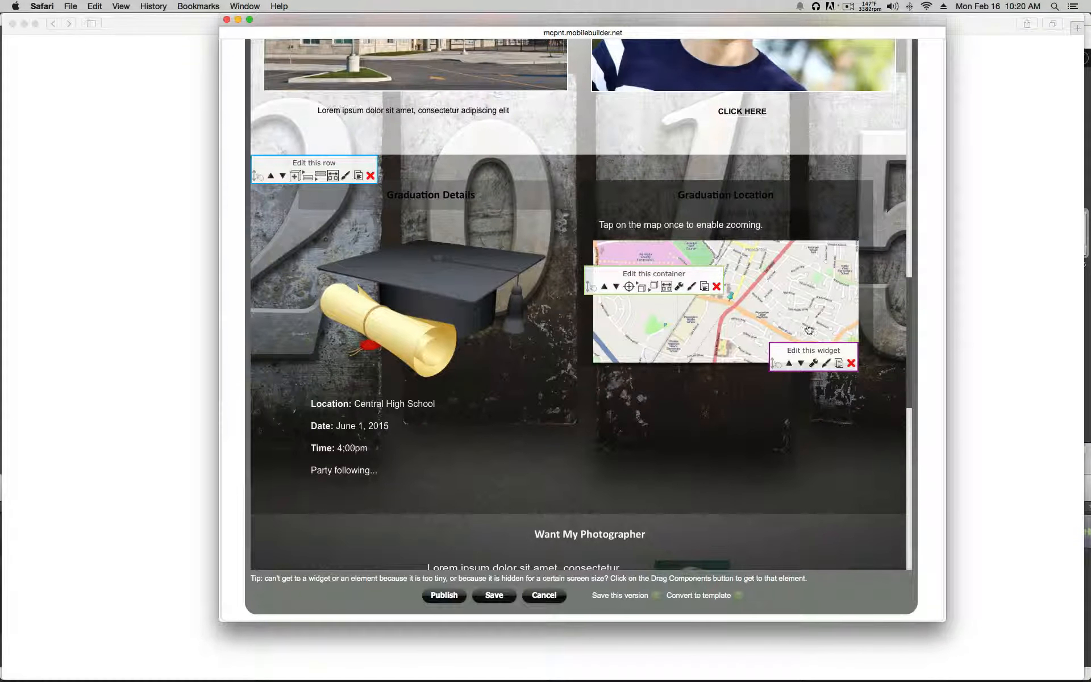
{"action": "left_click", "coordinate": [814, 363]}
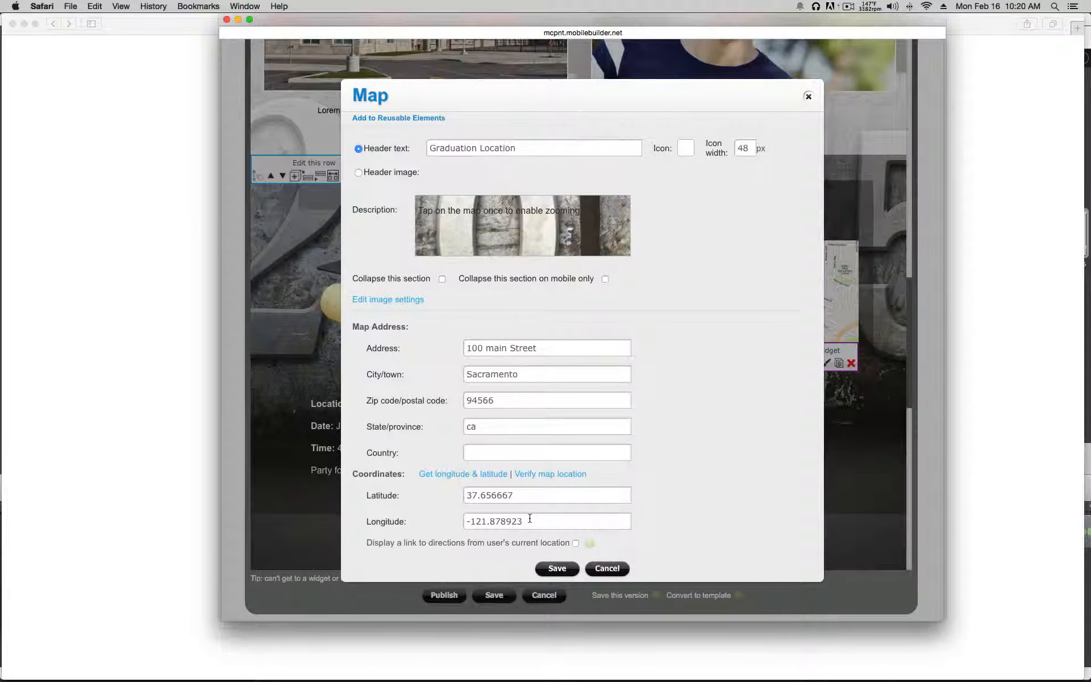
{"action": "left_click", "coordinate": [576, 543]}
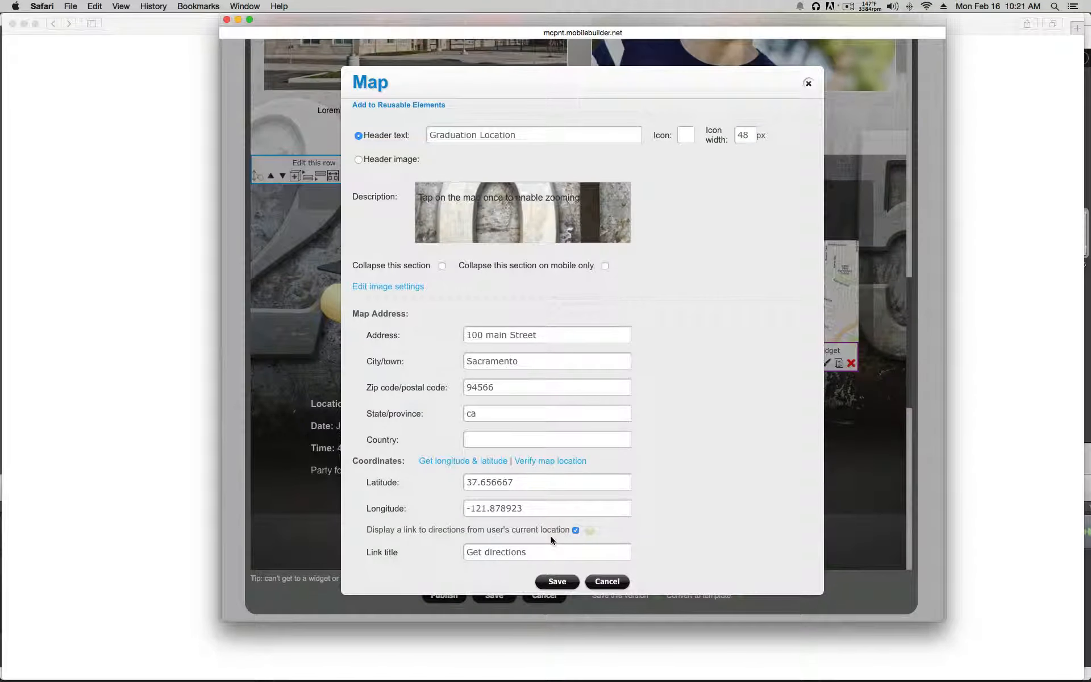
{"action": "left_click", "coordinate": [554, 580]}
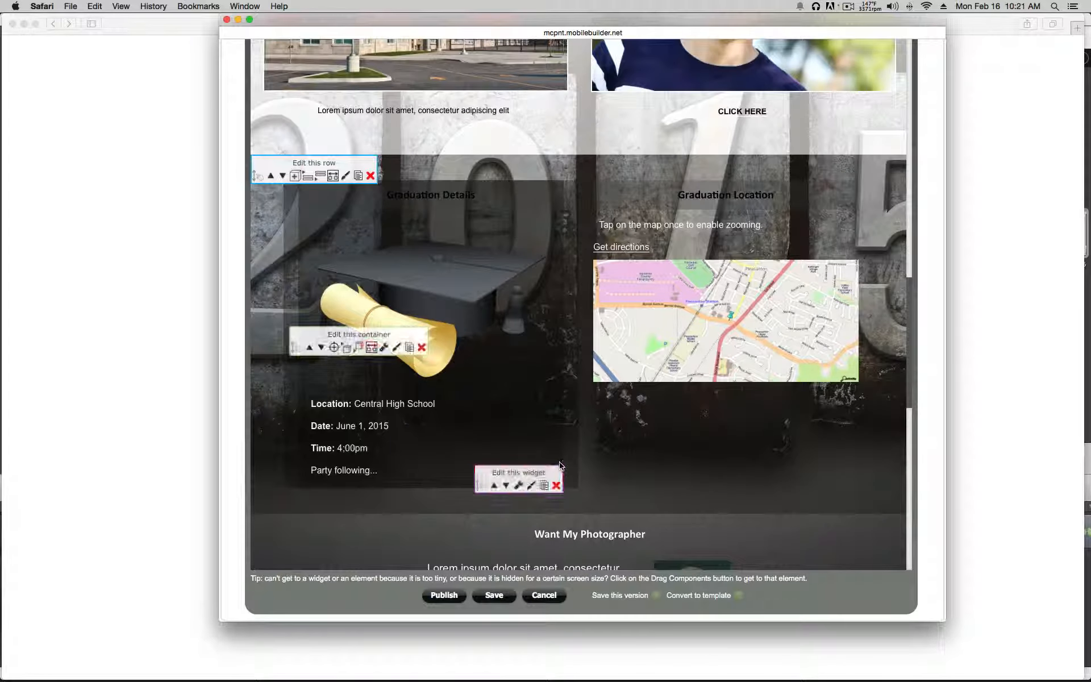
Step: Save the Want My Photographer section with its current portrait, right-aligned beside the text
{"action": "scroll", "coordinate": [638, 466], "scroll_direction": "down", "scroll_amount": 2}
{"action": "scroll", "coordinate": [638, 466], "scroll_direction": "down", "scroll_amount": 10}
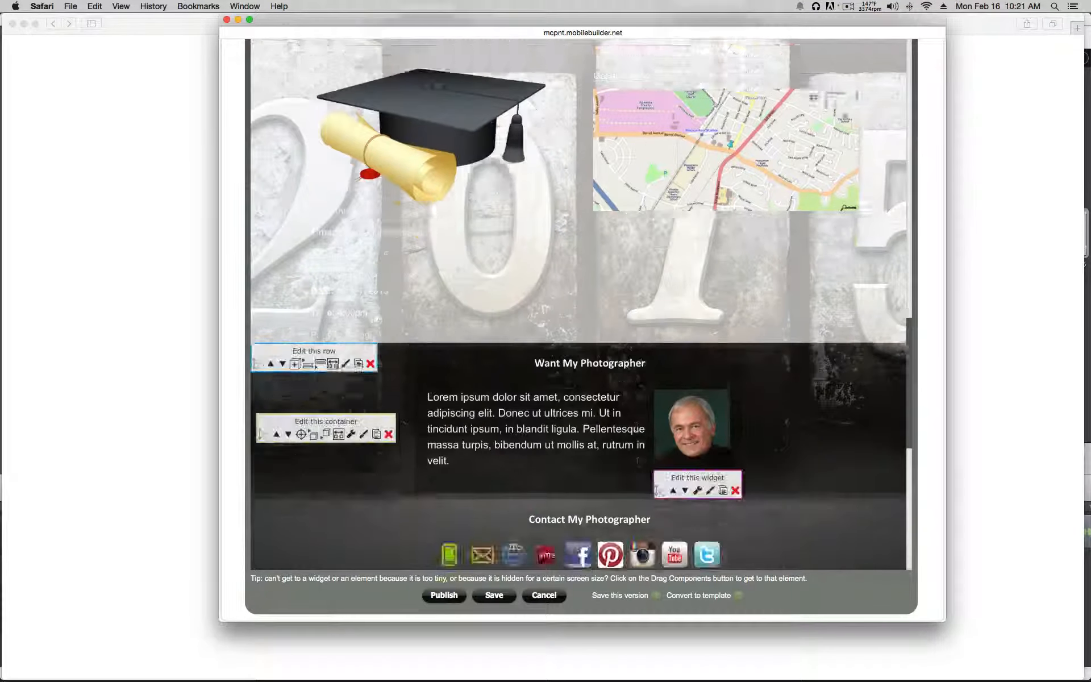
{"action": "scroll", "coordinate": [637, 466], "scroll_direction": "down", "scroll_amount": 5}
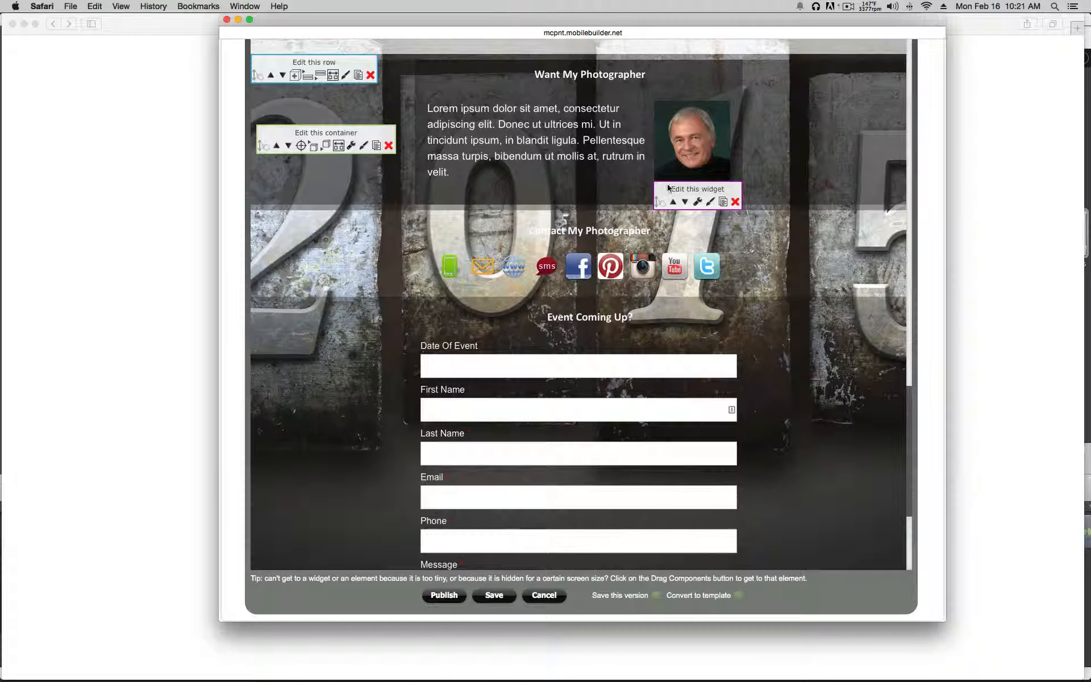
{"action": "left_click", "coordinate": [698, 203]}
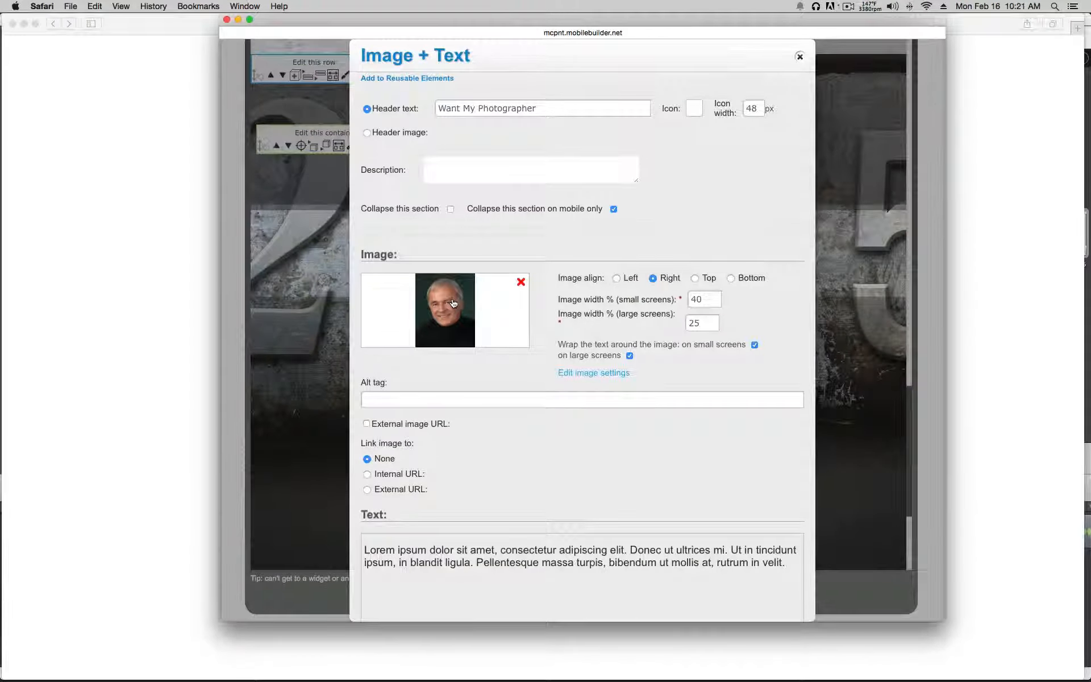
{"action": "left_click", "coordinate": [453, 303]}
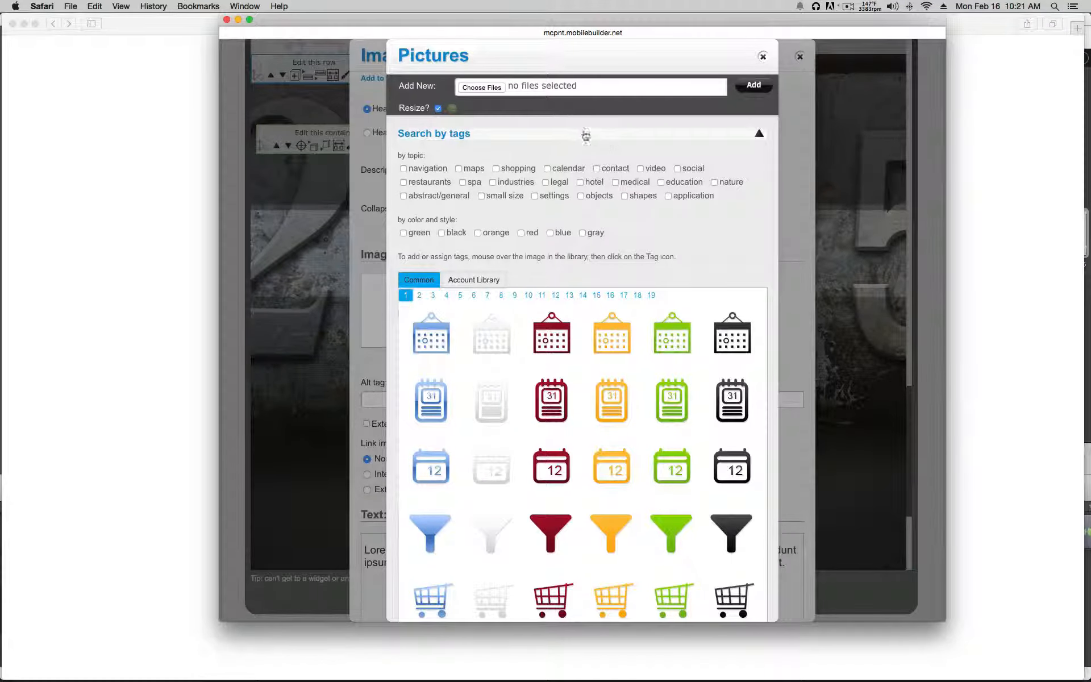
{"action": "left_click", "coordinate": [764, 59]}
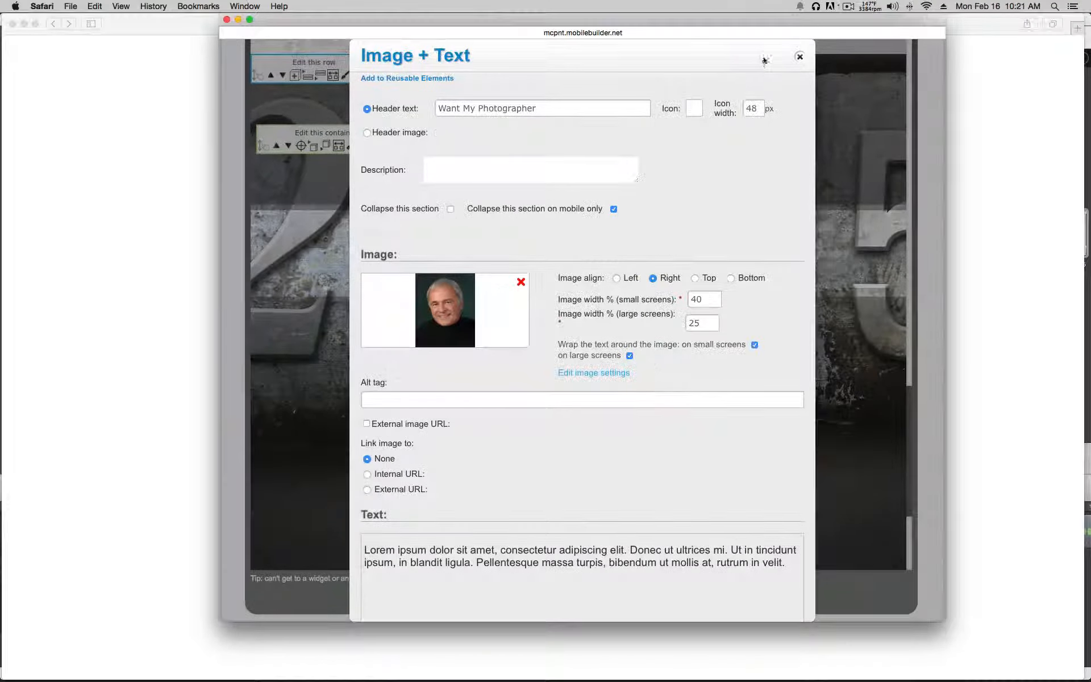
{"action": "scroll", "coordinate": [546, 370], "scroll_direction": "down", "scroll_amount": 2}
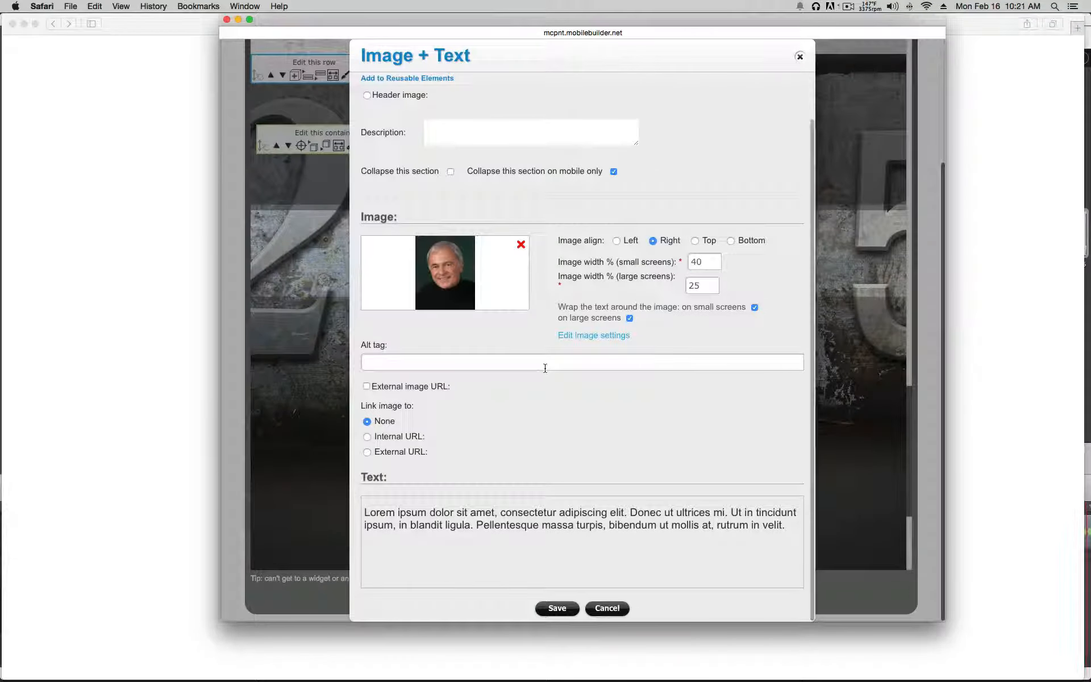
{"action": "left_click", "coordinate": [615, 613]}
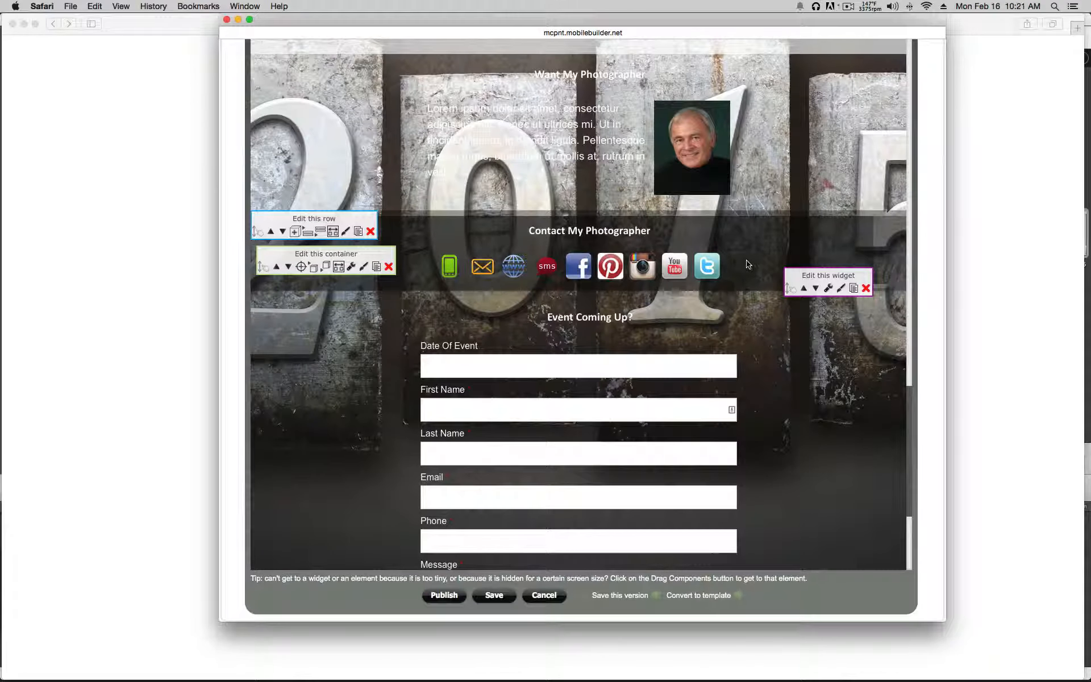
{"action": "scroll", "coordinate": [749, 265], "scroll_direction": "down", "scroll_amount": 3}
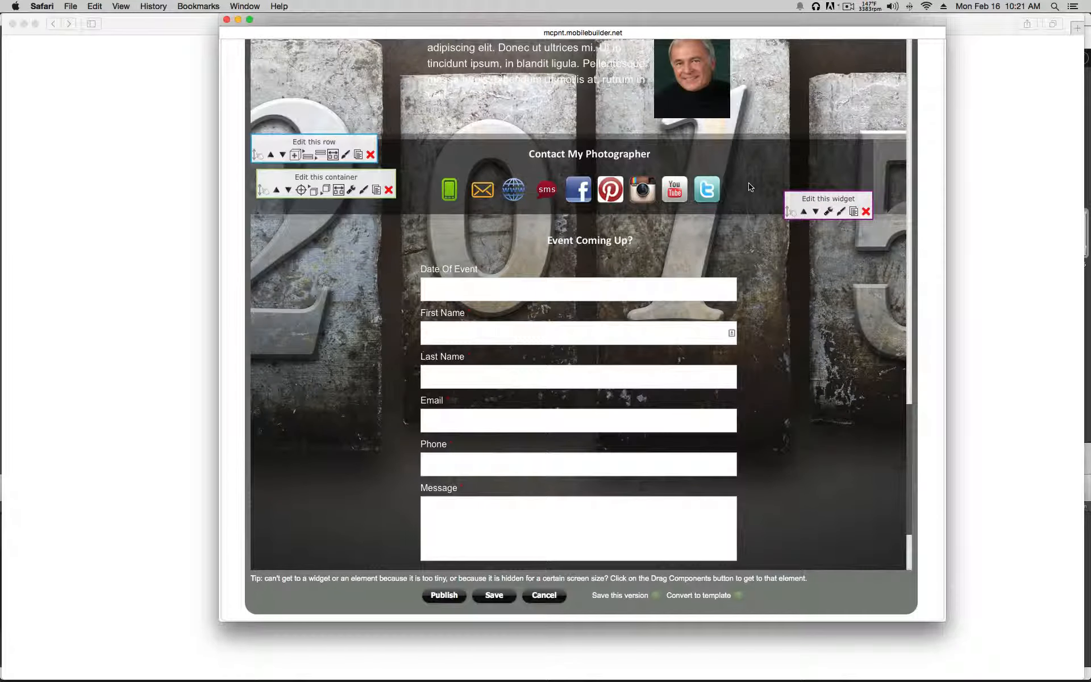
{"action": "scroll", "coordinate": [748, 182], "scroll_direction": "down", "scroll_amount": 4}
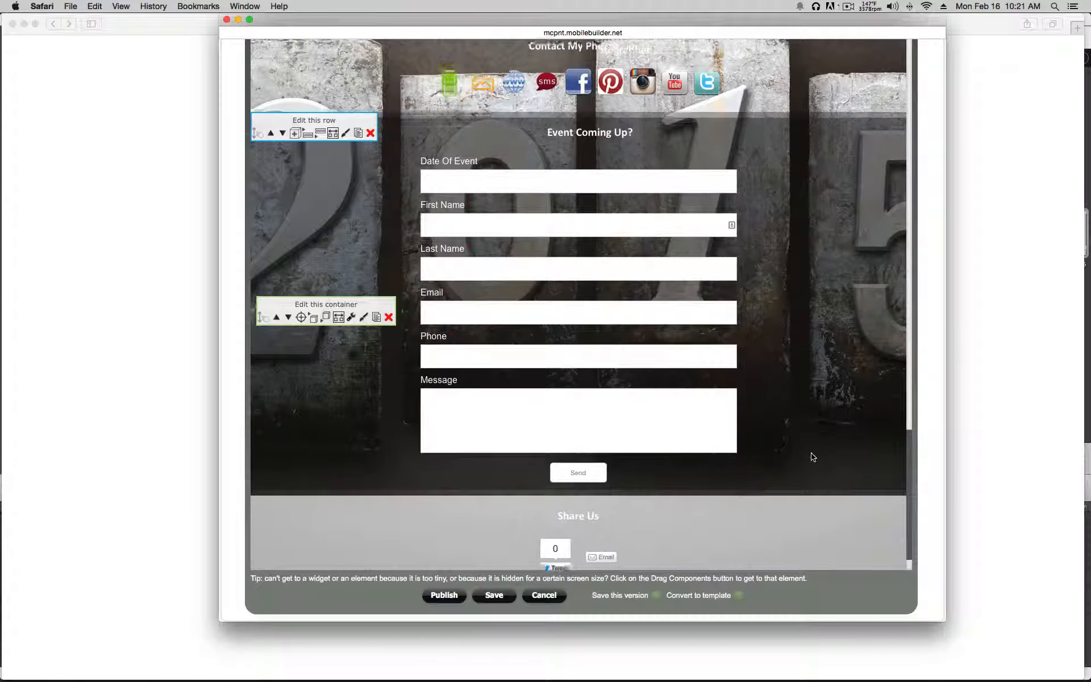
{"action": "scroll", "coordinate": [717, 381], "scroll_direction": "down", "scroll_amount": 2}
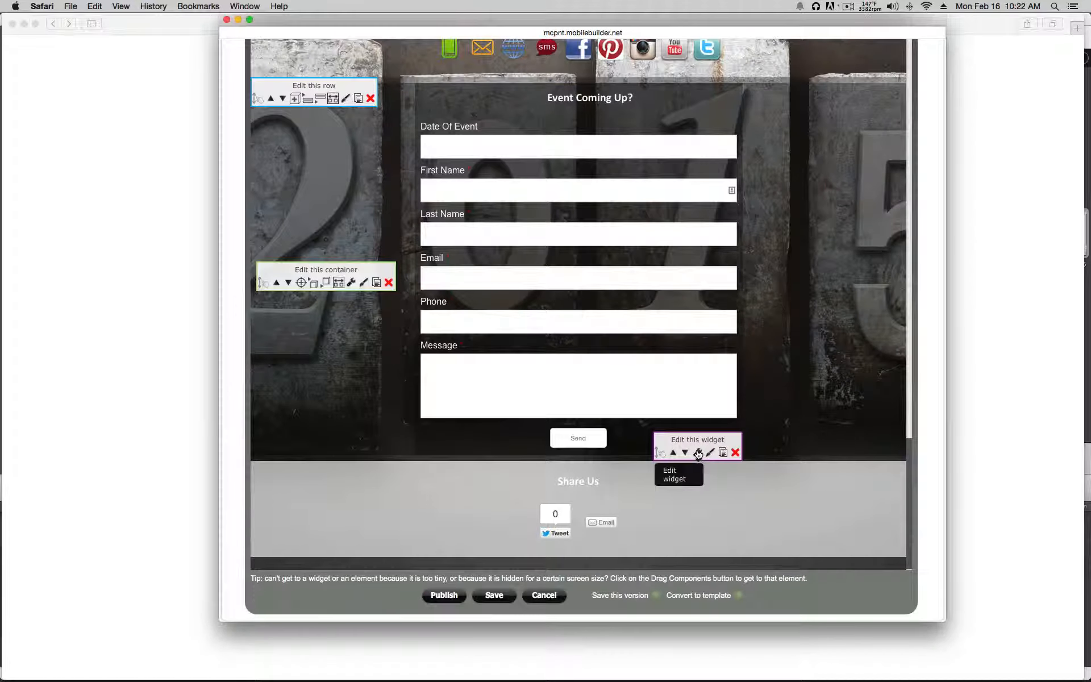
{"action": "left_click", "coordinate": [697, 452]}
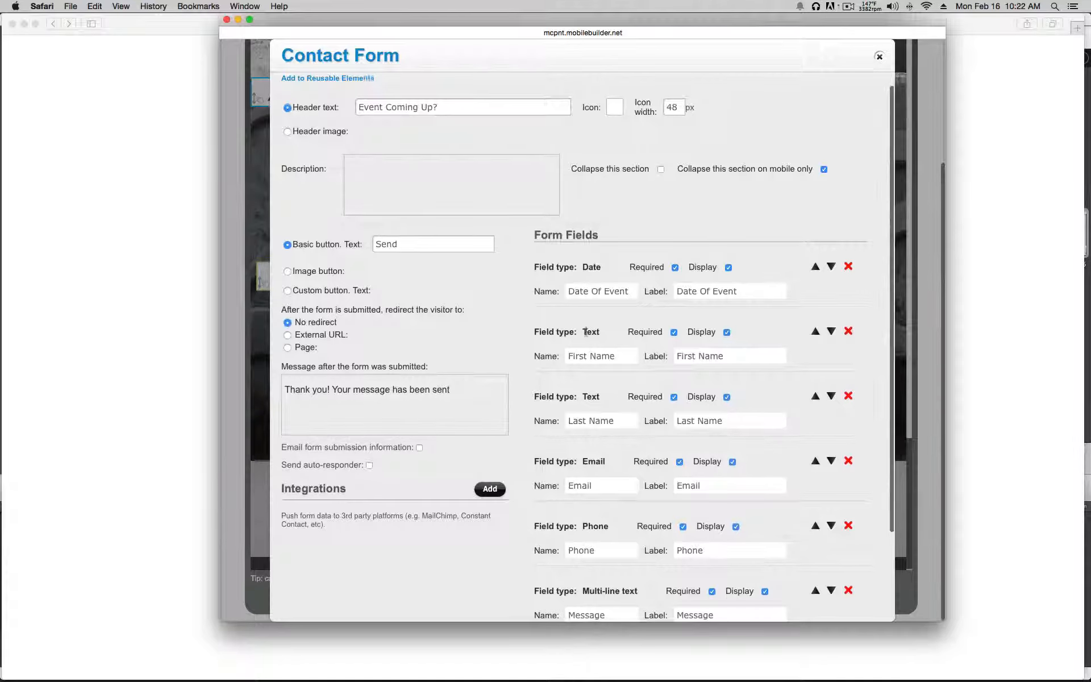
{"action": "scroll", "coordinate": [585, 331], "scroll_direction": "down", "scroll_amount": 1}
{"action": "scroll", "coordinate": [586, 331], "scroll_direction": "up", "scroll_amount": 1}
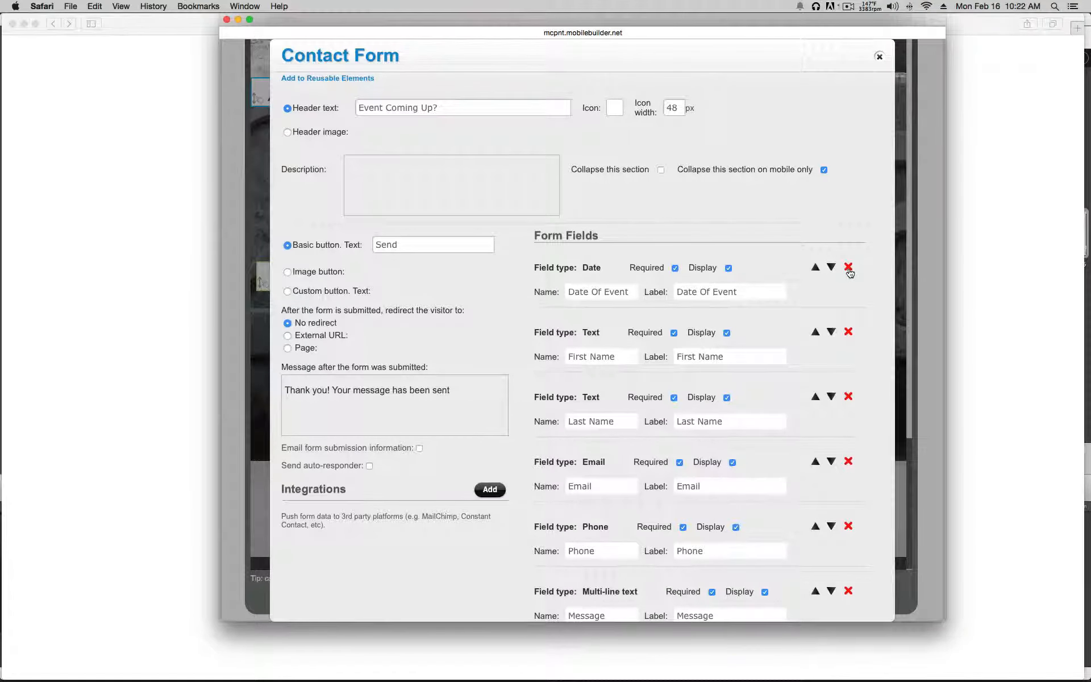
{"action": "scroll", "coordinate": [850, 272], "scroll_direction": "down", "scroll_amount": 4}
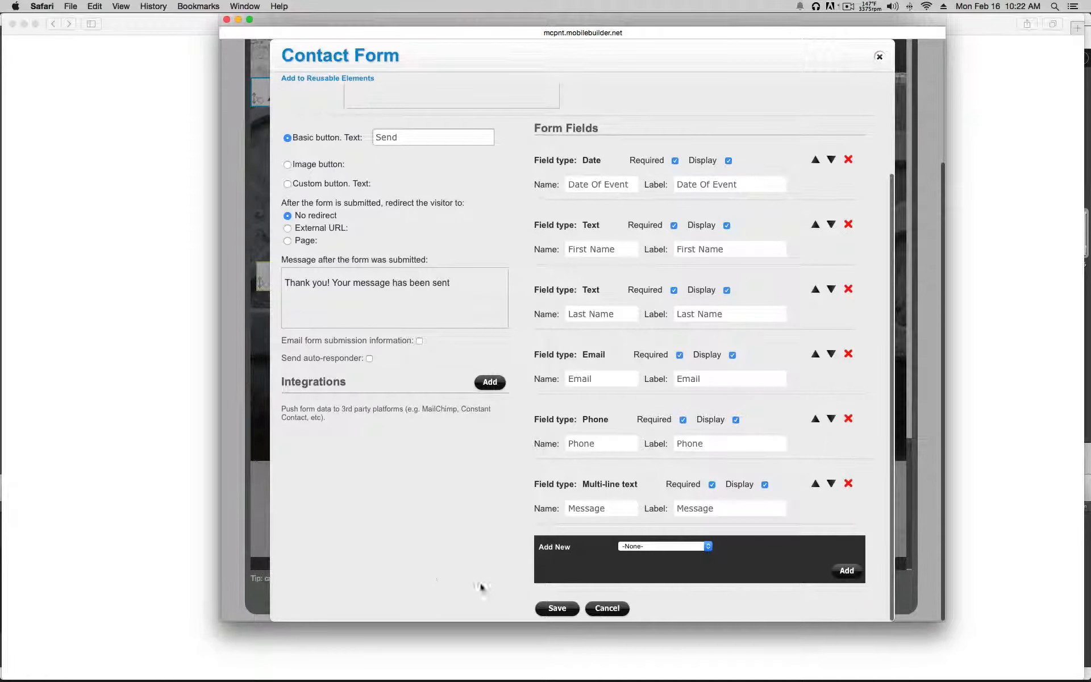
{"action": "left_click", "coordinate": [556, 608]}
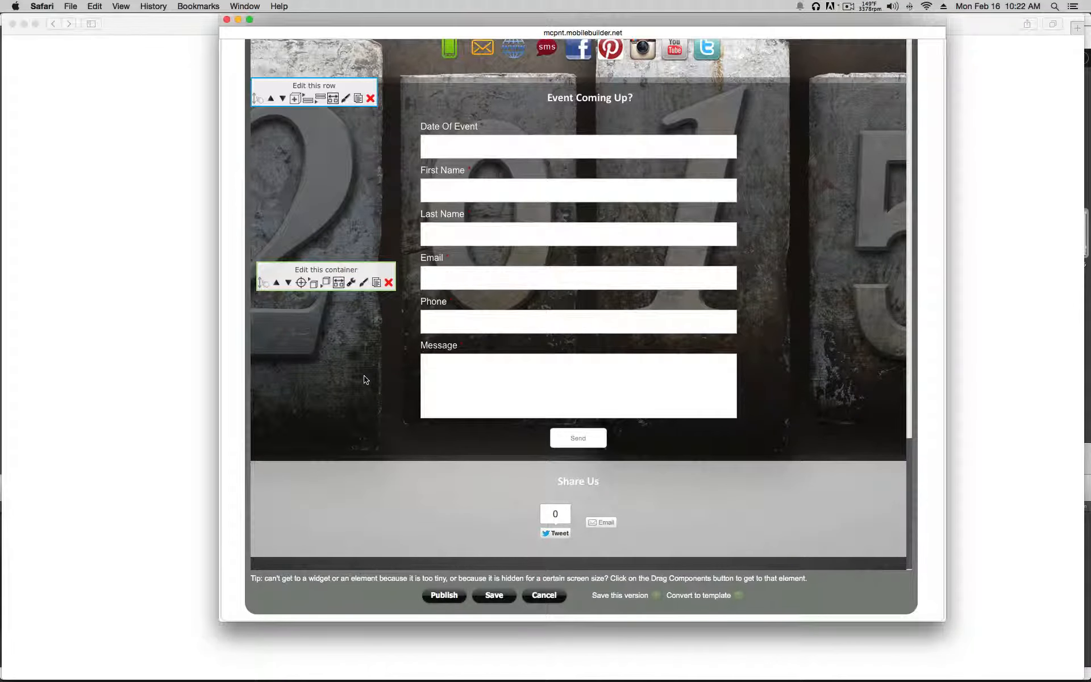
Step: Set the page body background to a custom near-black colour
{"action": "scroll", "coordinate": [364, 382], "scroll_direction": "up", "scroll_amount": 15}
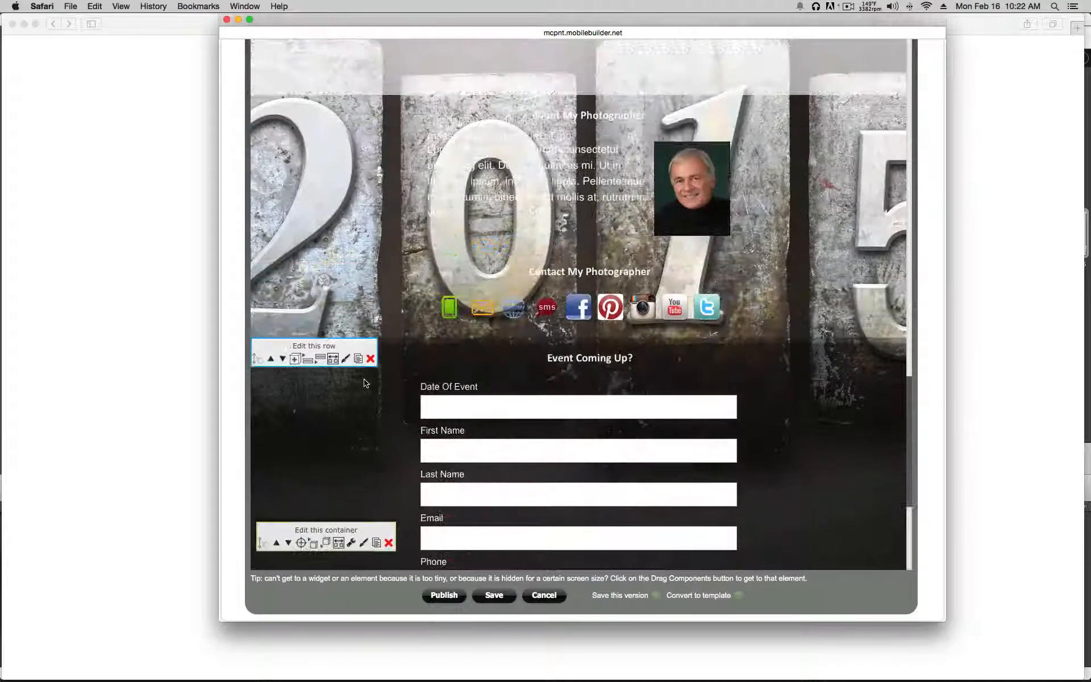
{"action": "scroll", "coordinate": [364, 382], "scroll_direction": "up", "scroll_amount": 15}
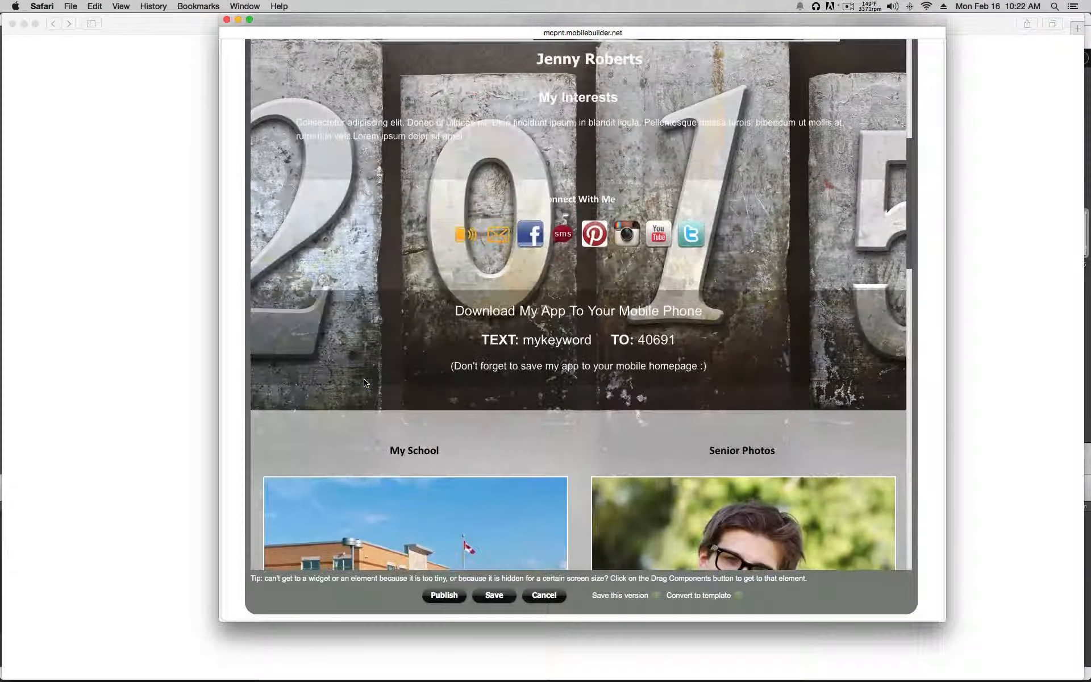
{"action": "scroll", "coordinate": [366, 384], "scroll_direction": "up", "scroll_amount": 5}
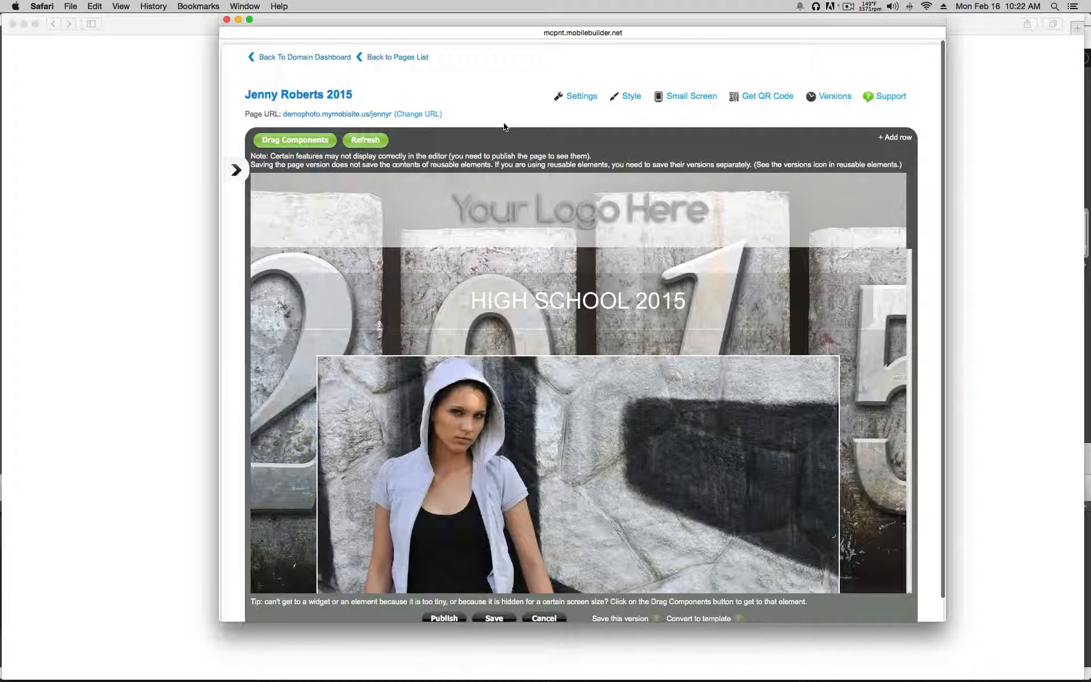
{"action": "scroll", "coordinate": [502, 124], "scroll_direction": "down", "scroll_amount": 3}
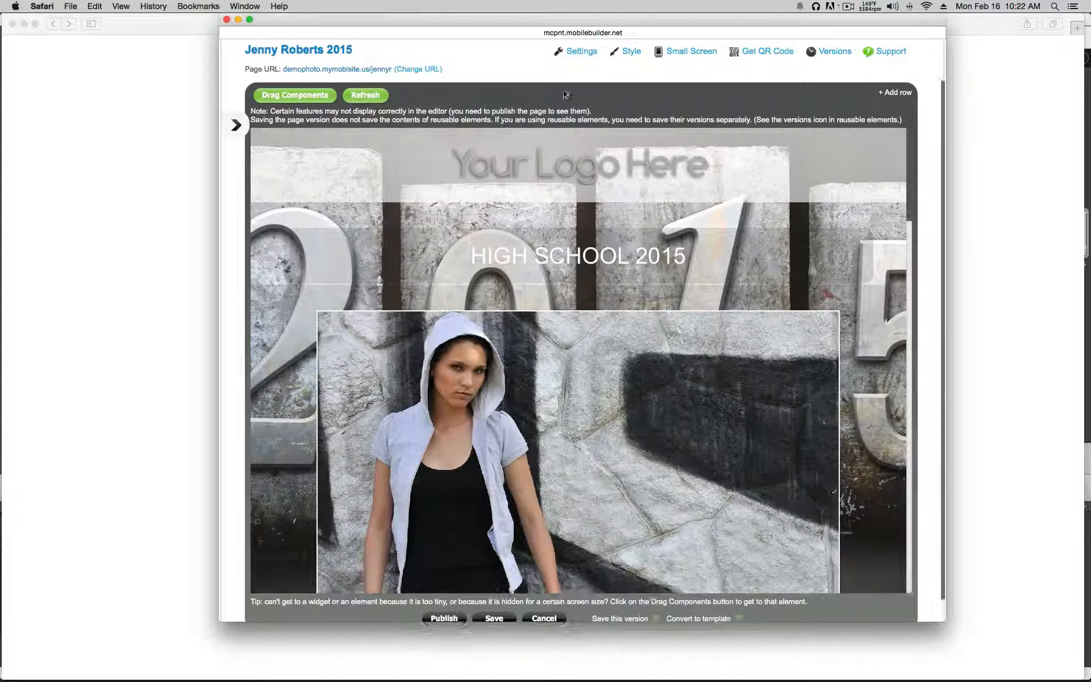
{"action": "left_click", "coordinate": [631, 52]}
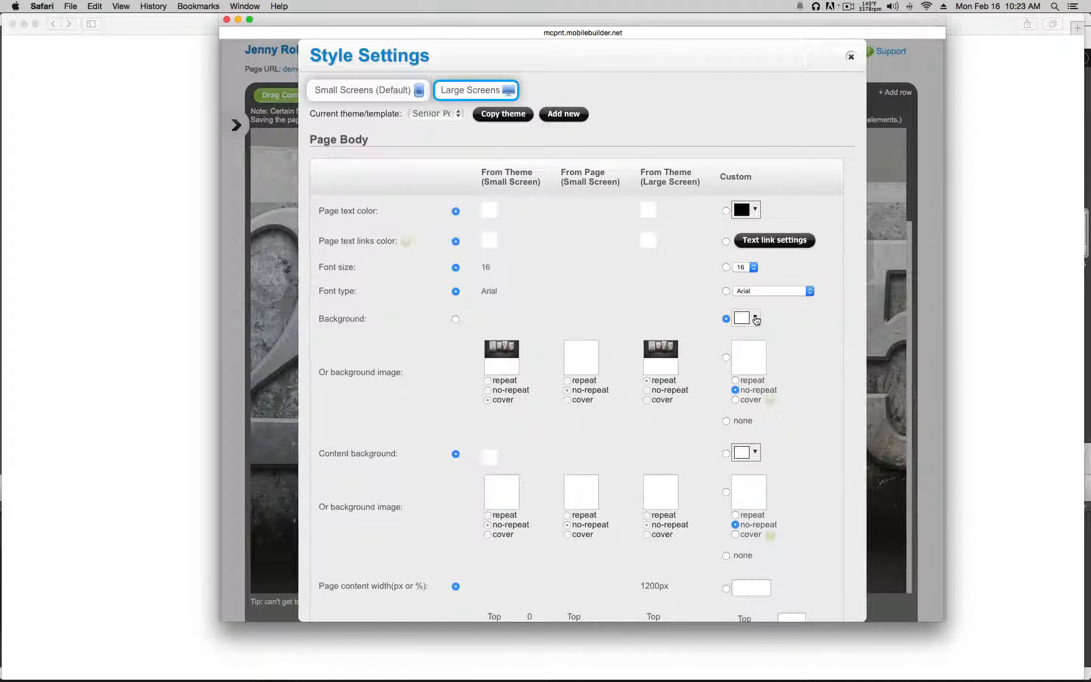
{"action": "left_click", "coordinate": [755, 318]}
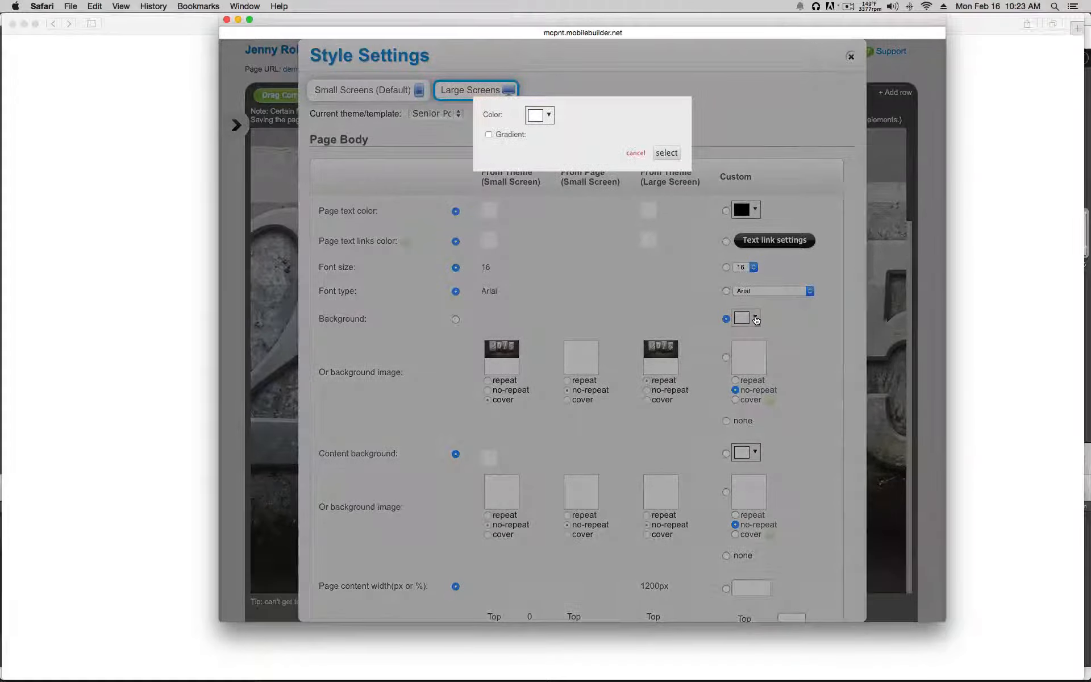
{"action": "left_click", "coordinate": [535, 117]}
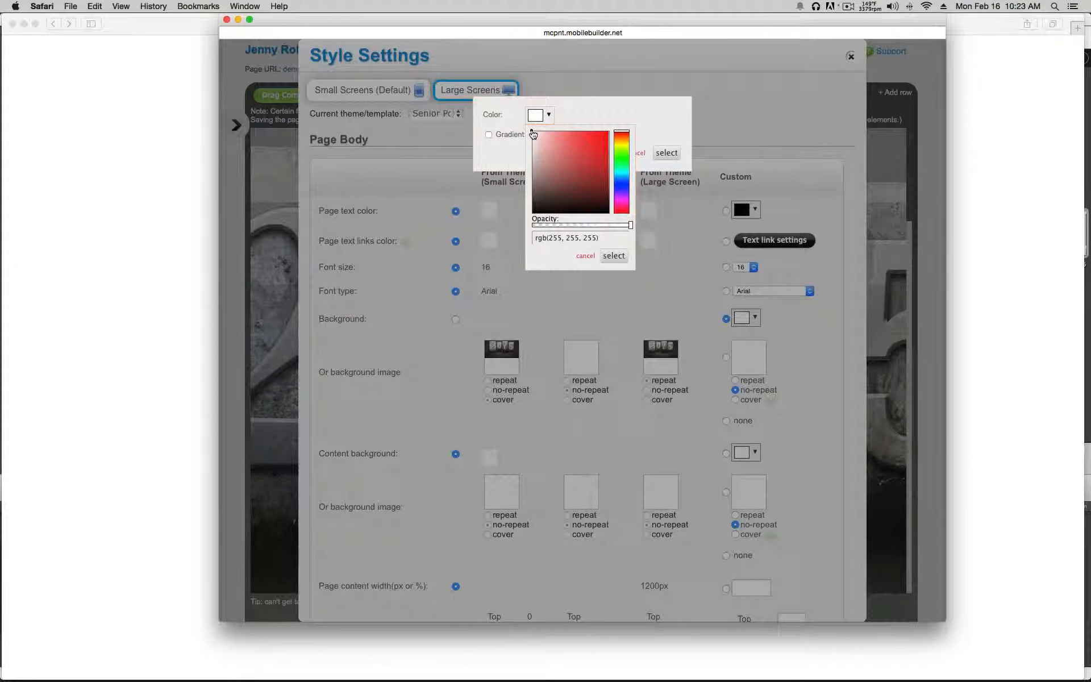
{"action": "left_click_drag", "start_coordinate": [532, 134], "coordinate": [601, 210]}
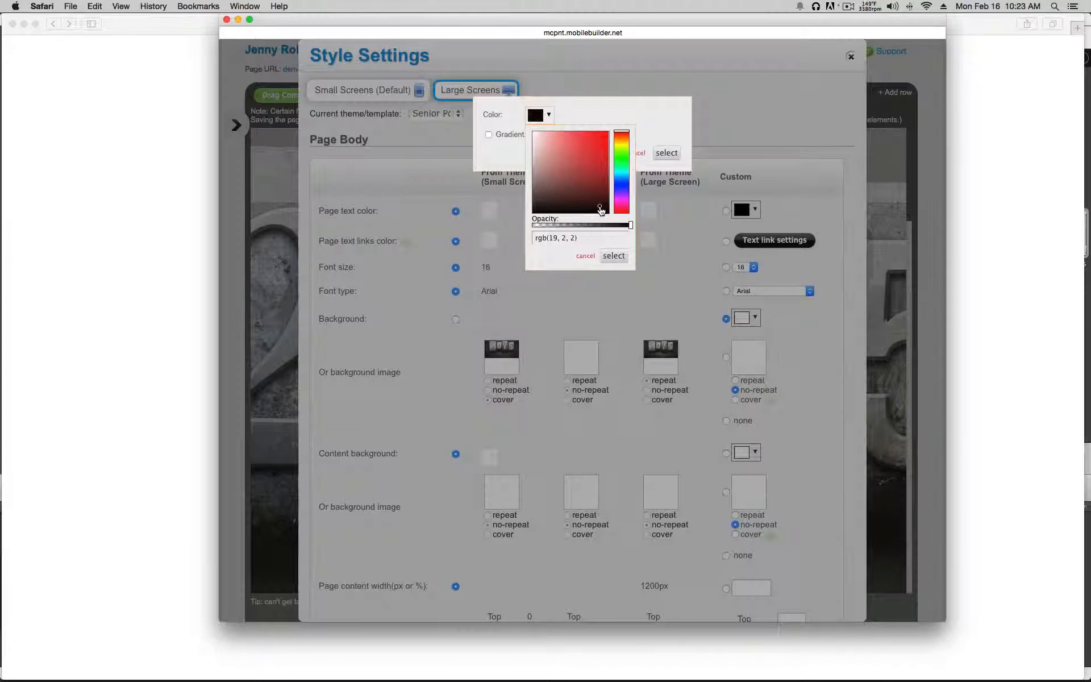
{"action": "left_click", "coordinate": [613, 256]}
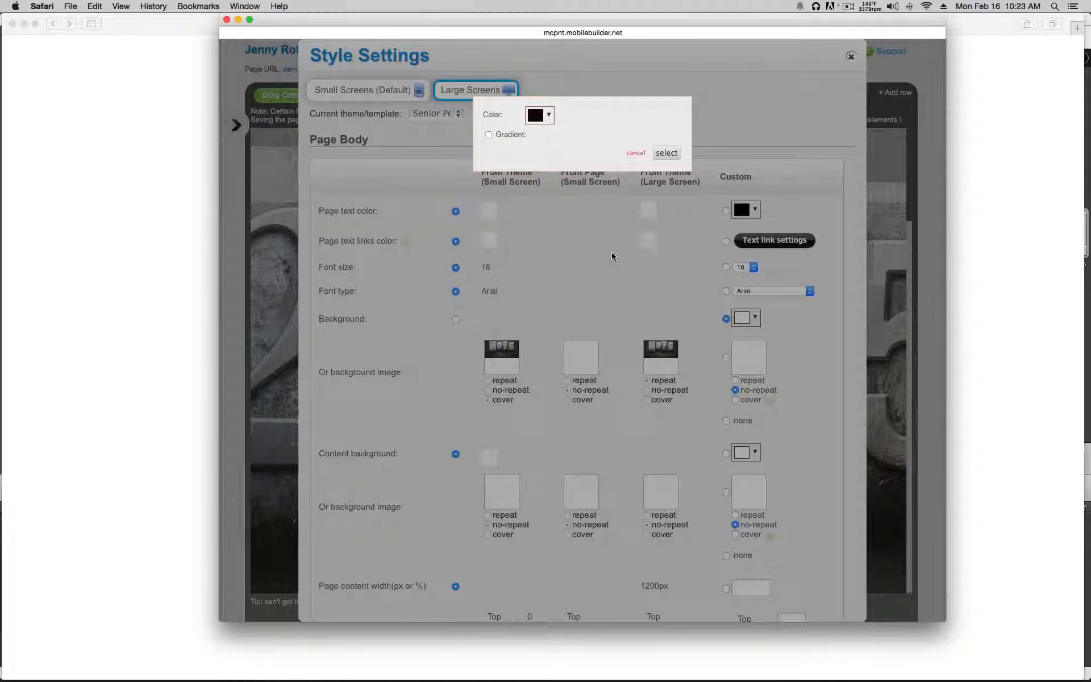
{"action": "left_click", "coordinate": [670, 153]}
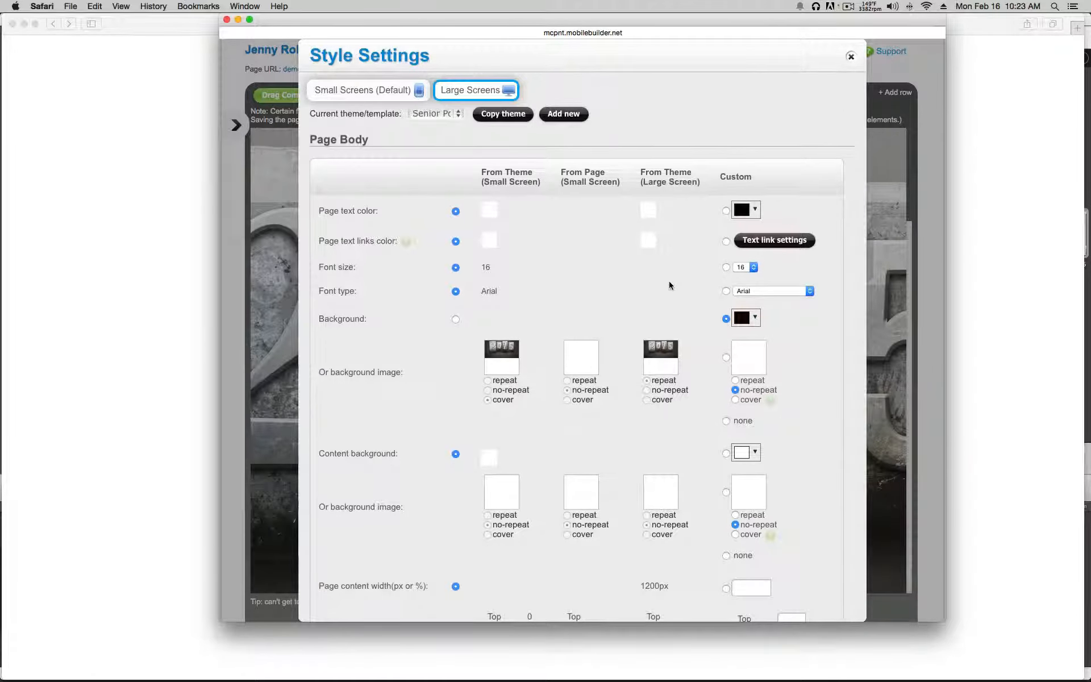
Step: Save the Style Settings and scroll the page to review the dark background
{"action": "scroll", "coordinate": [669, 281], "scroll_direction": "down", "scroll_amount": 10}
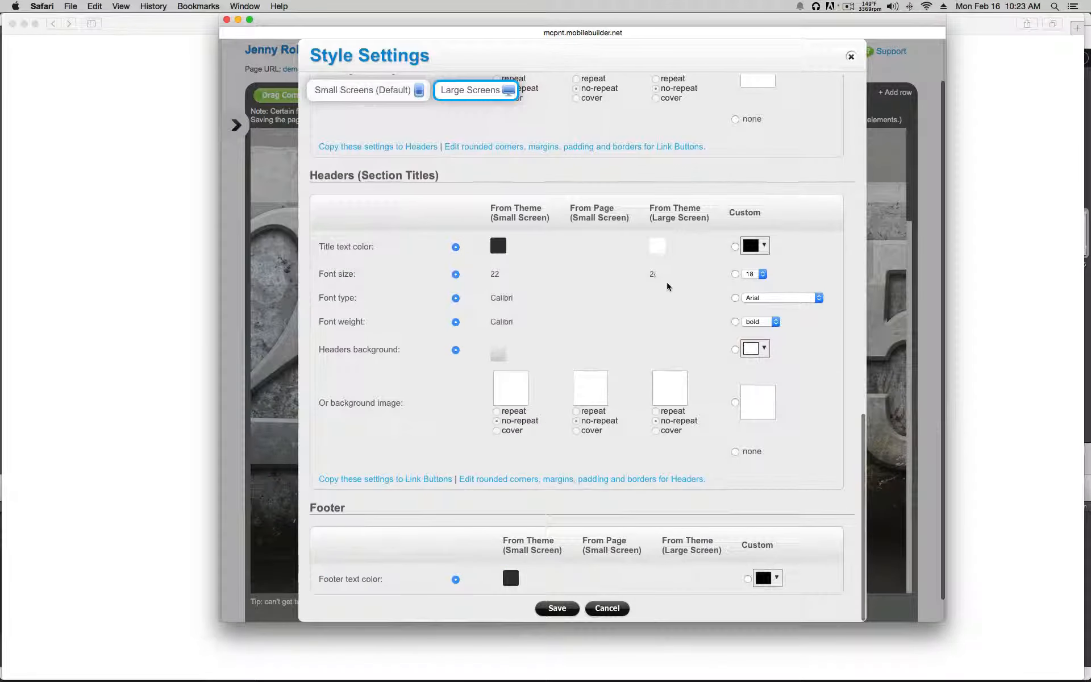
{"action": "left_click", "coordinate": [557, 607]}
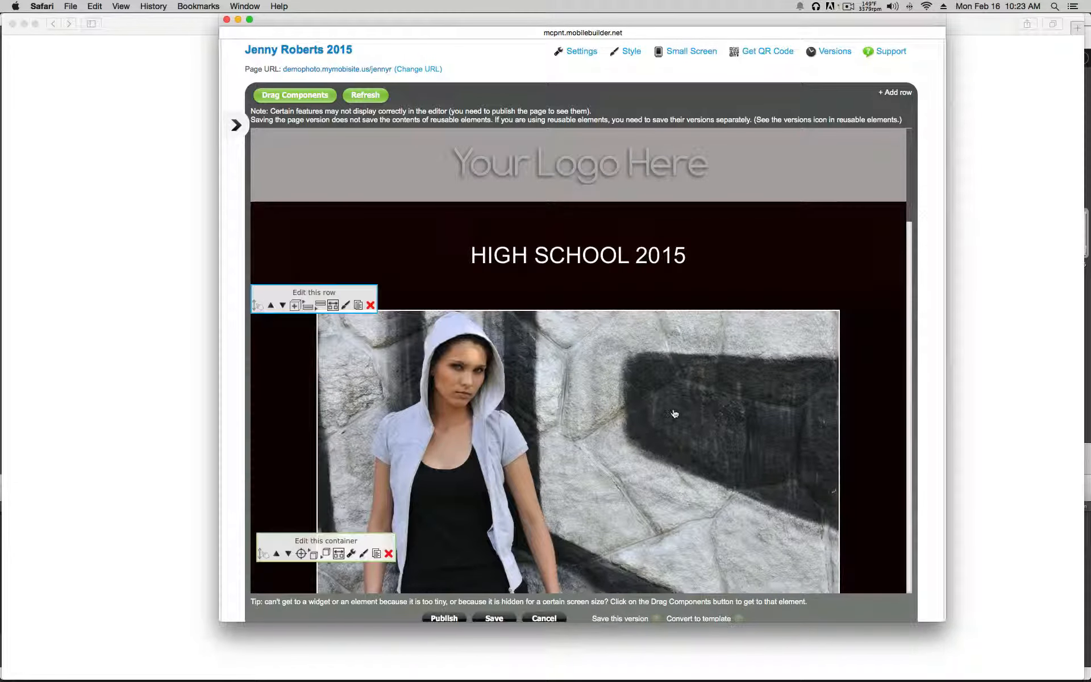
{"action": "scroll", "coordinate": [674, 413], "scroll_direction": "down", "scroll_amount": 5}
{"action": "scroll", "coordinate": [674, 413], "scroll_direction": "down", "scroll_amount": 10}
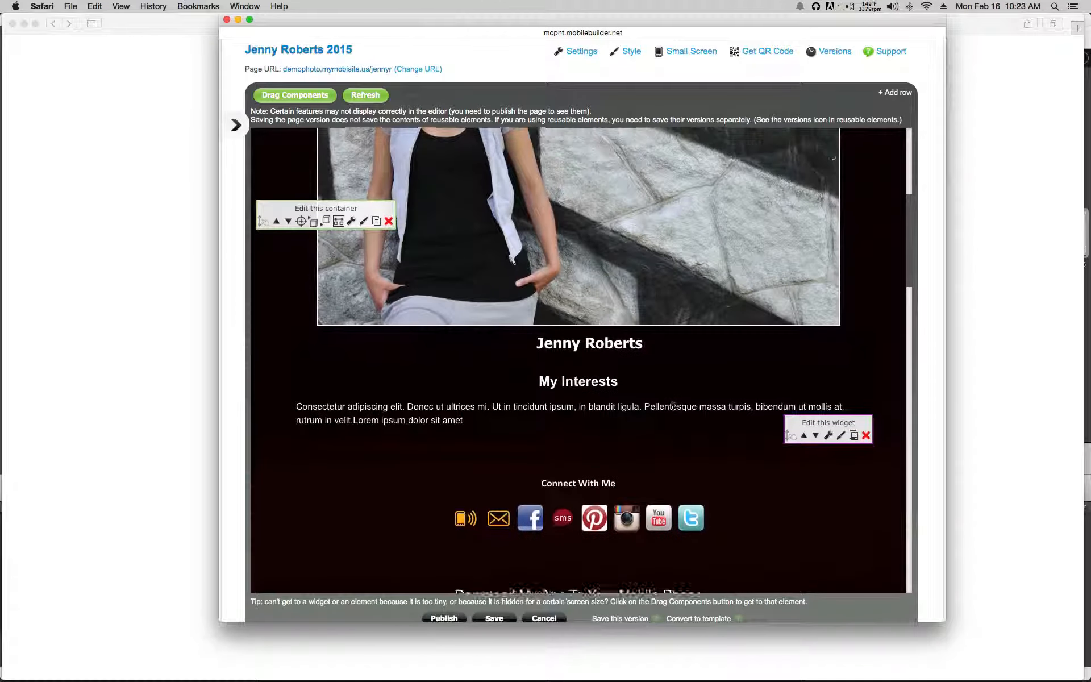
{"action": "scroll", "coordinate": [674, 414], "scroll_direction": "down", "scroll_amount": 10}
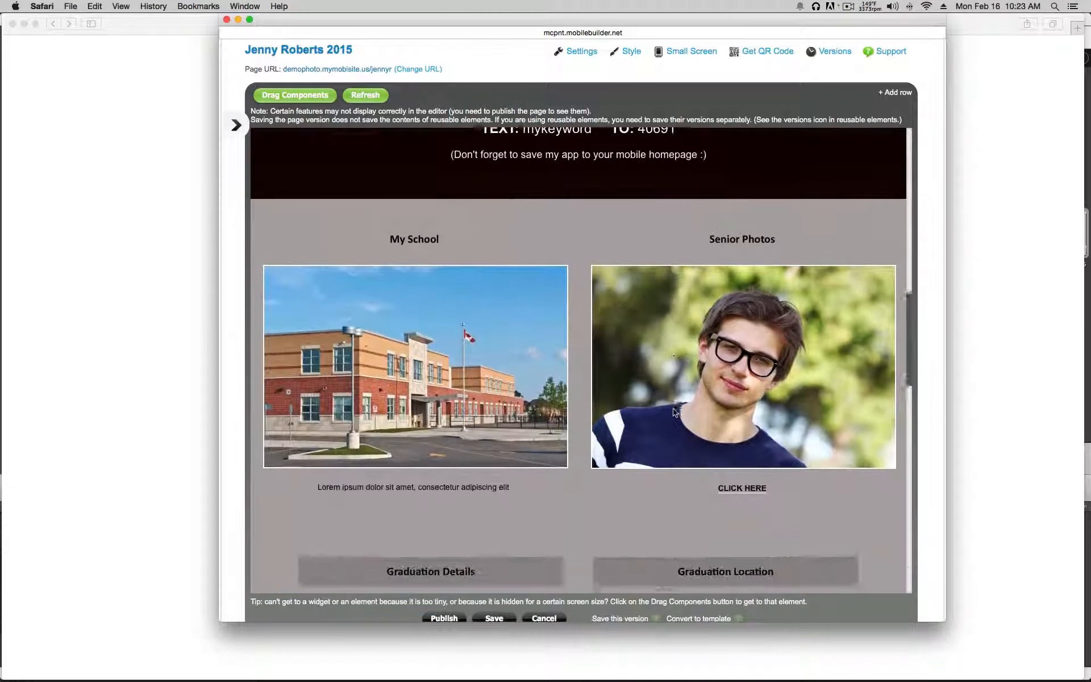
{"action": "scroll", "coordinate": [674, 413], "scroll_direction": "up", "scroll_amount": 20}
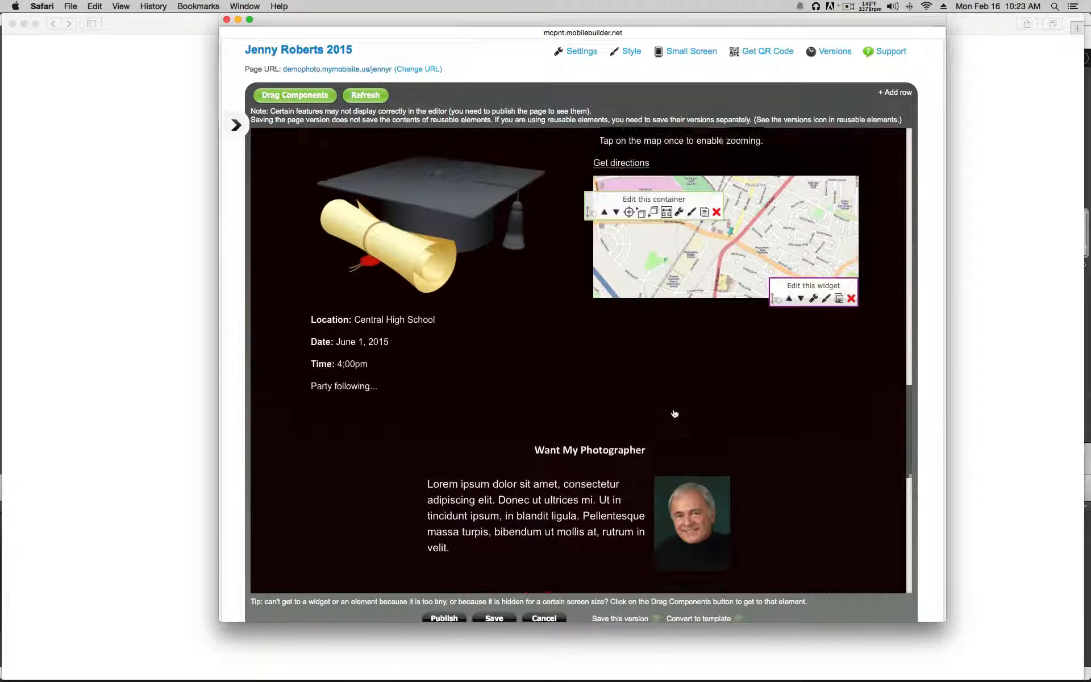
{"action": "scroll", "coordinate": [674, 413], "scroll_direction": "up", "scroll_amount": 6}
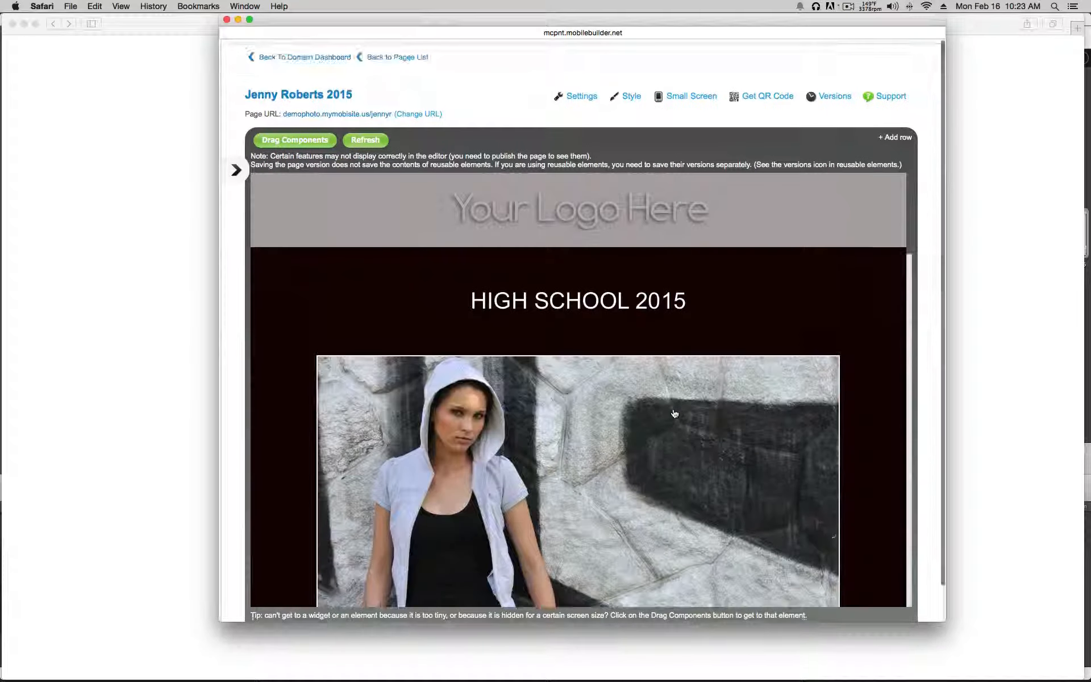
Step: Use the dark tiled texture from the pattern library as a repeating custom background image
{"action": "left_click", "coordinate": [631, 95]}
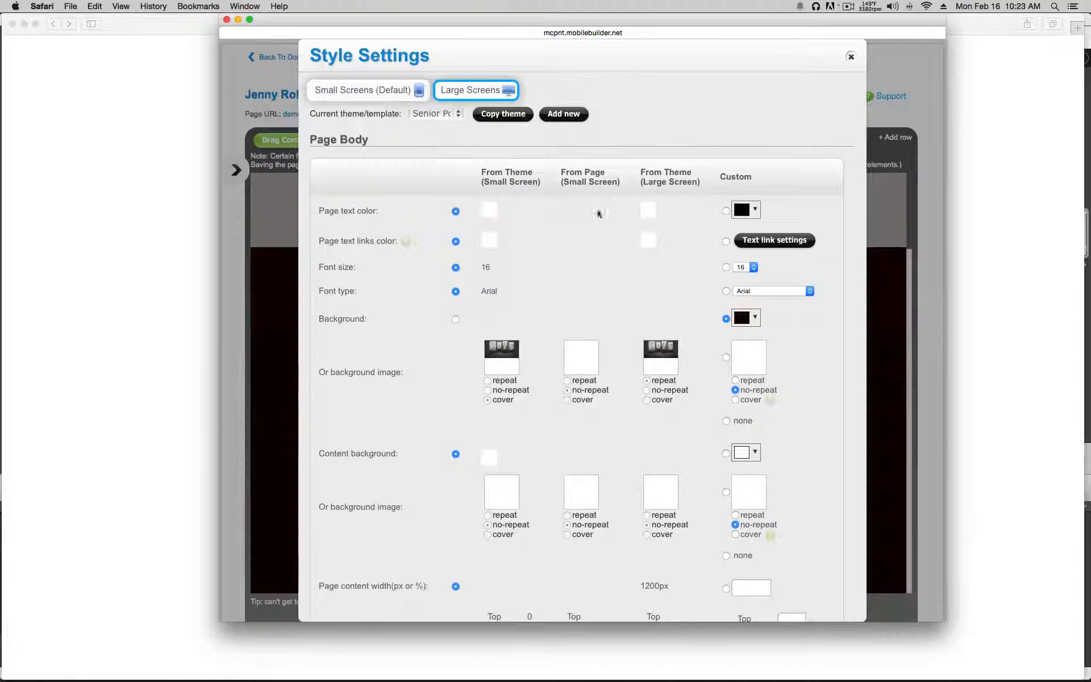
{"action": "left_click", "coordinate": [726, 357]}
{"action": "left_click", "coordinate": [742, 360]}
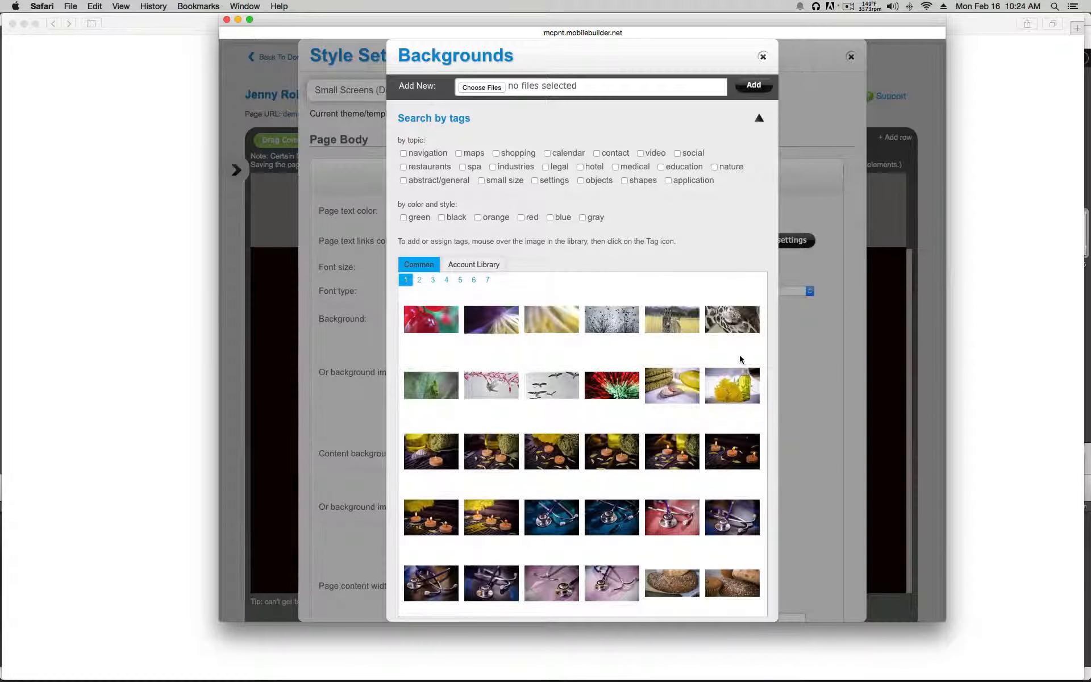
{"action": "scroll", "coordinate": [740, 358], "scroll_direction": "down", "scroll_amount": 1}
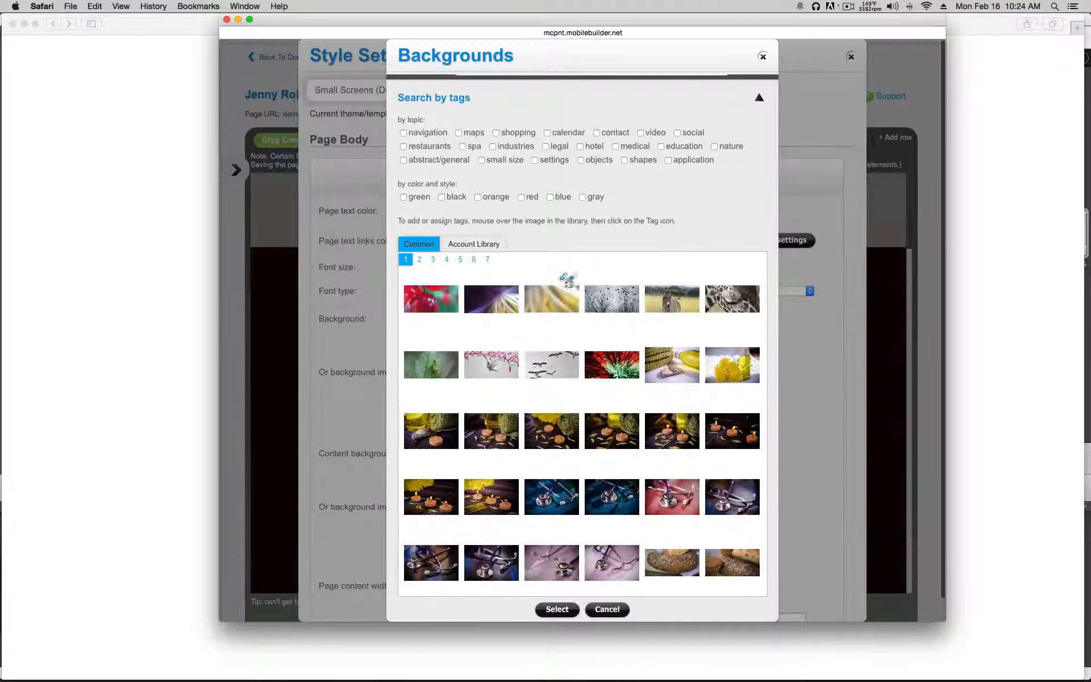
{"action": "left_click", "coordinate": [473, 260]}
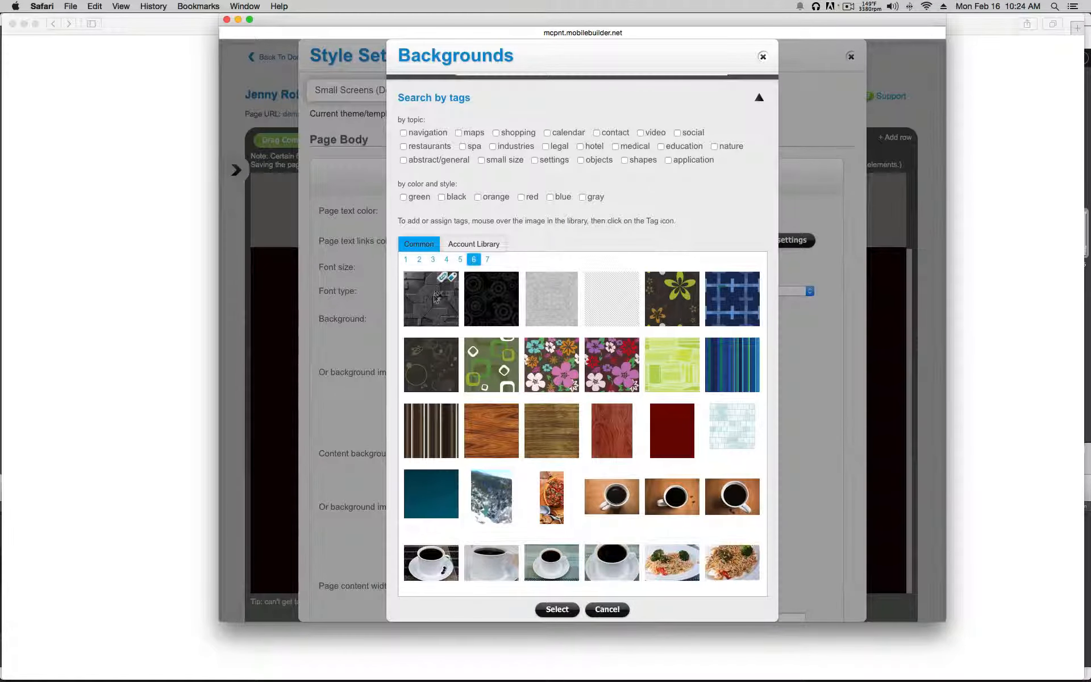
{"action": "scroll", "coordinate": [435, 298], "scroll_direction": "down", "scroll_amount": 1}
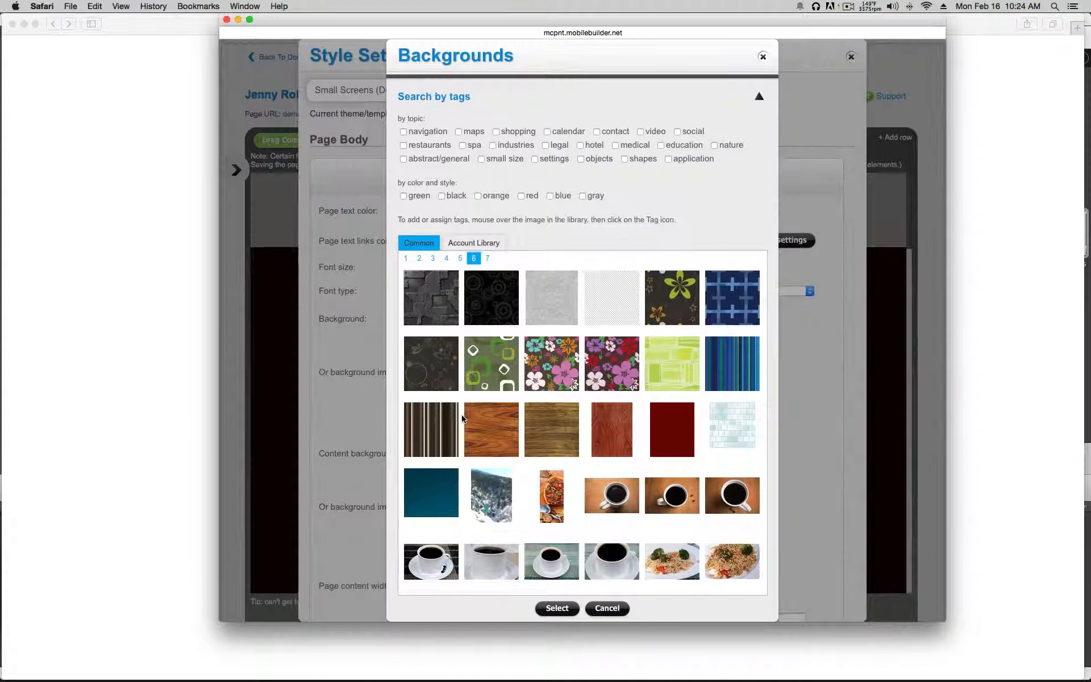
{"action": "double_click", "coordinate": [430, 293]}
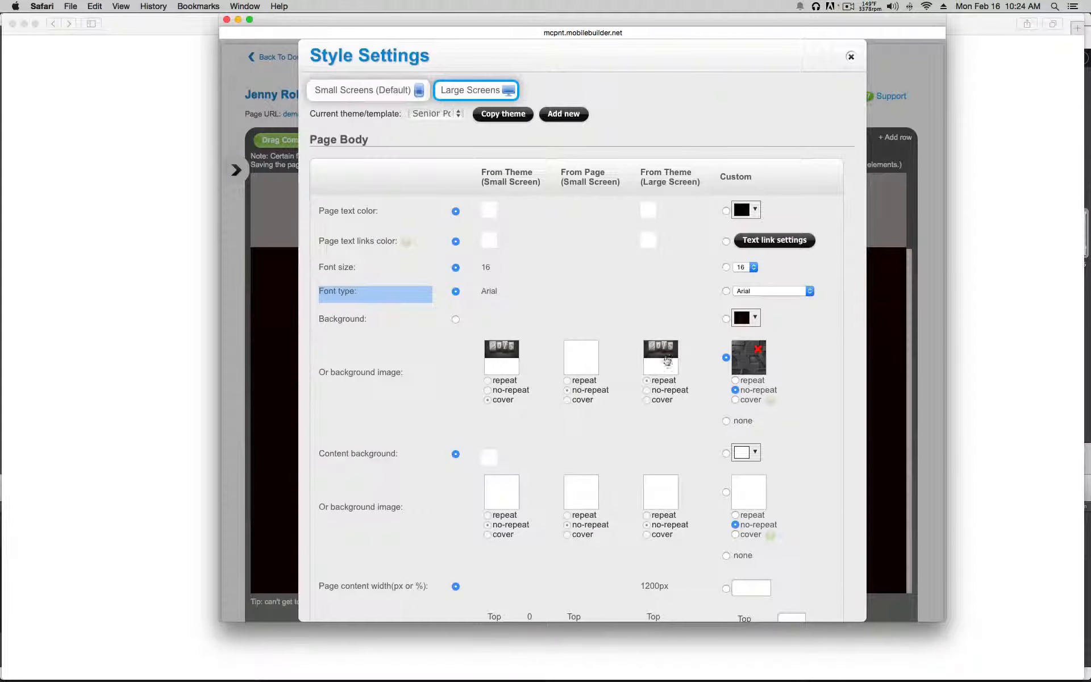
{"action": "left_click", "coordinate": [735, 380]}
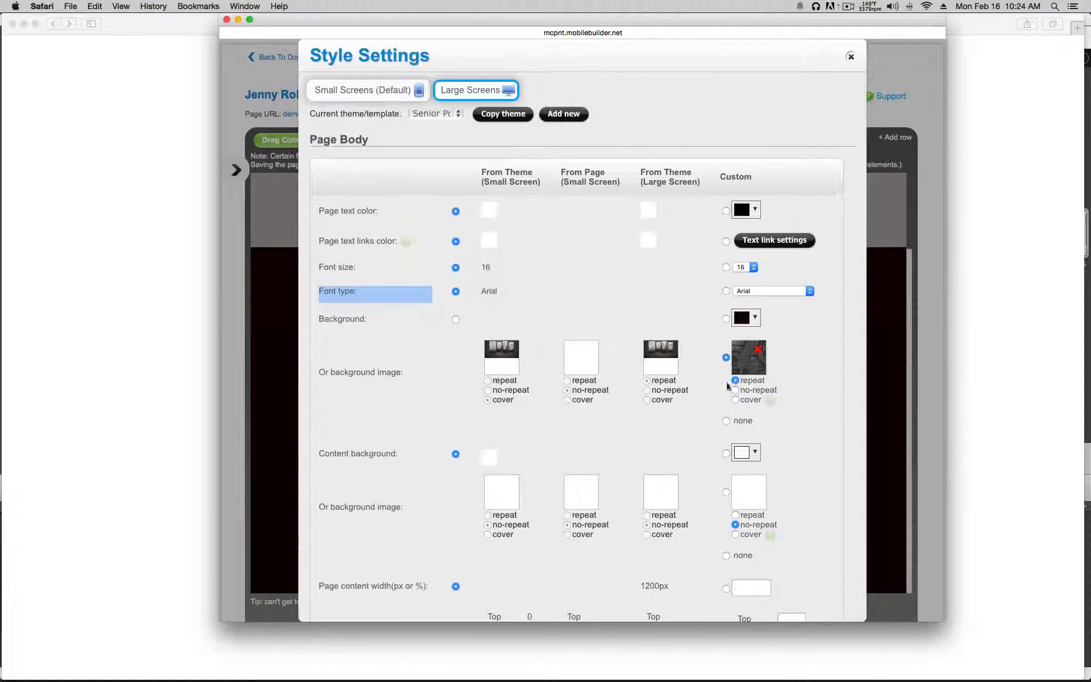
{"action": "scroll", "coordinate": [698, 400], "scroll_direction": "down", "scroll_amount": 15}
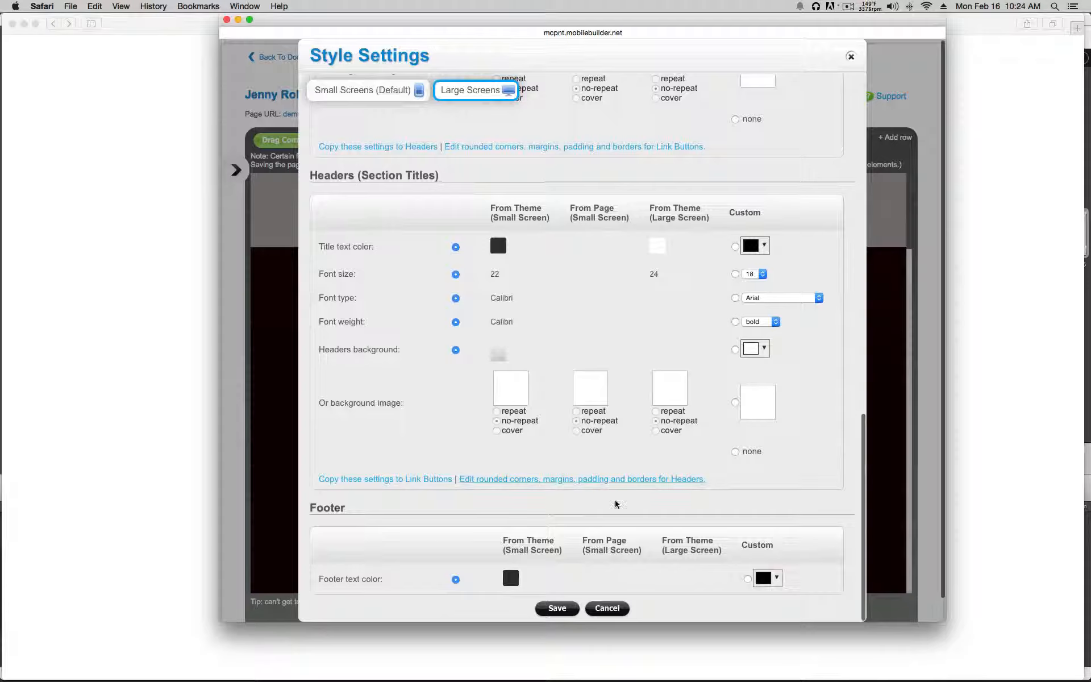
{"action": "left_click", "coordinate": [564, 607]}
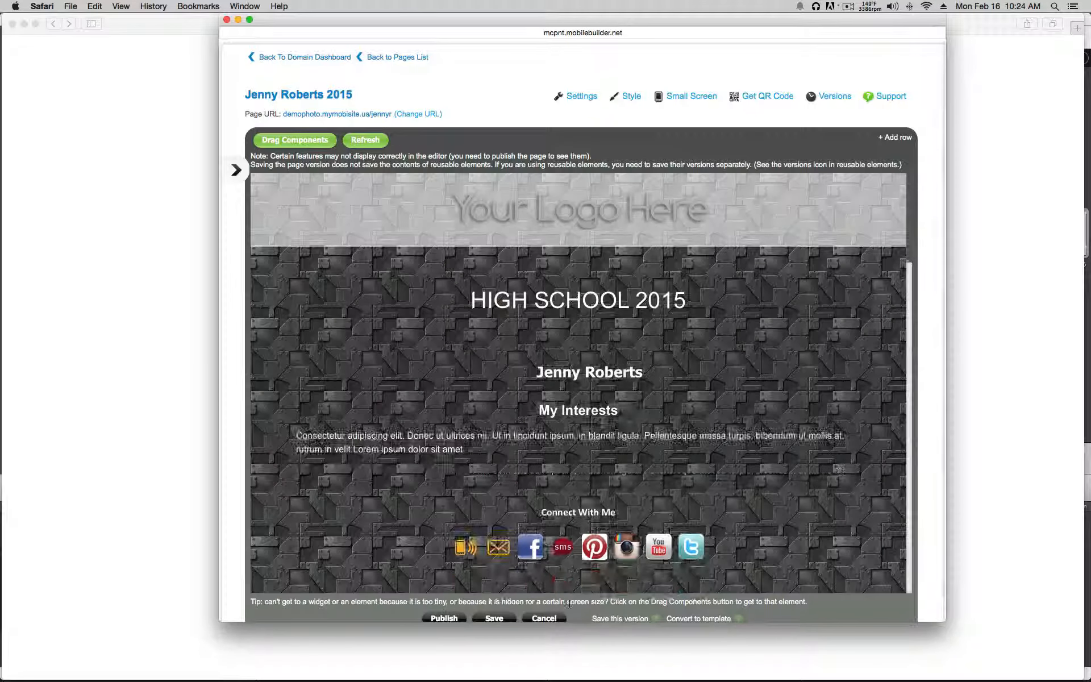
{"action": "scroll", "coordinate": [591, 369], "scroll_direction": "down", "scroll_amount": 15}
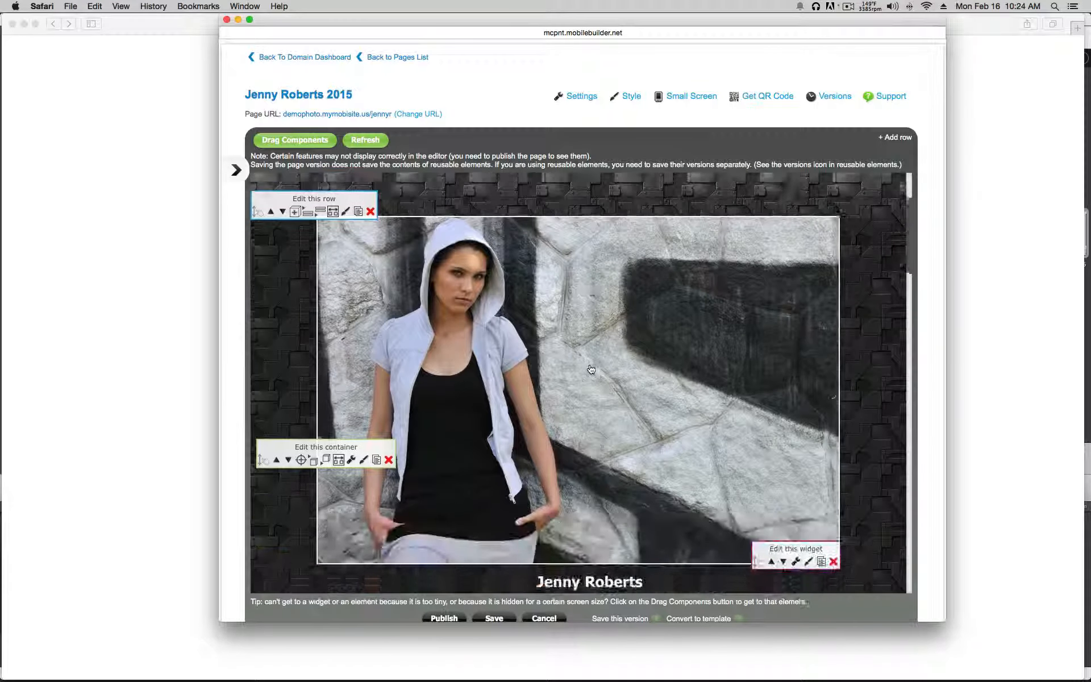
{"action": "scroll", "coordinate": [591, 368], "scroll_direction": "down", "scroll_amount": 5}
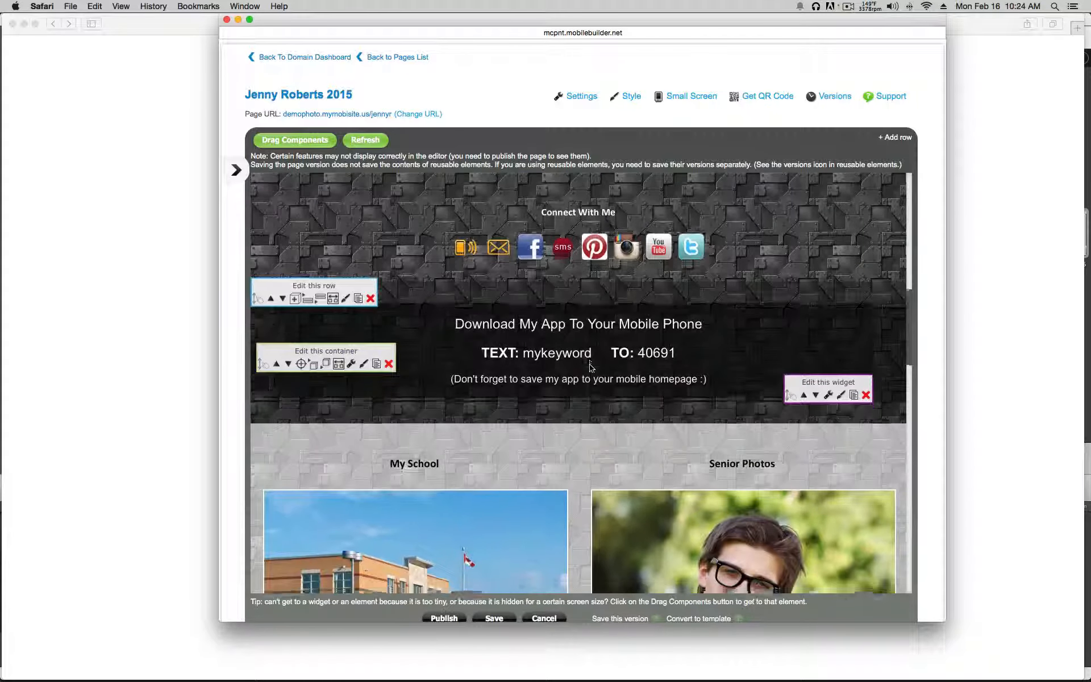
{"action": "scroll", "coordinate": [588, 368], "scroll_direction": "up", "scroll_amount": 20}
{"action": "scroll", "coordinate": [589, 365], "scroll_direction": "up", "scroll_amount": 3}
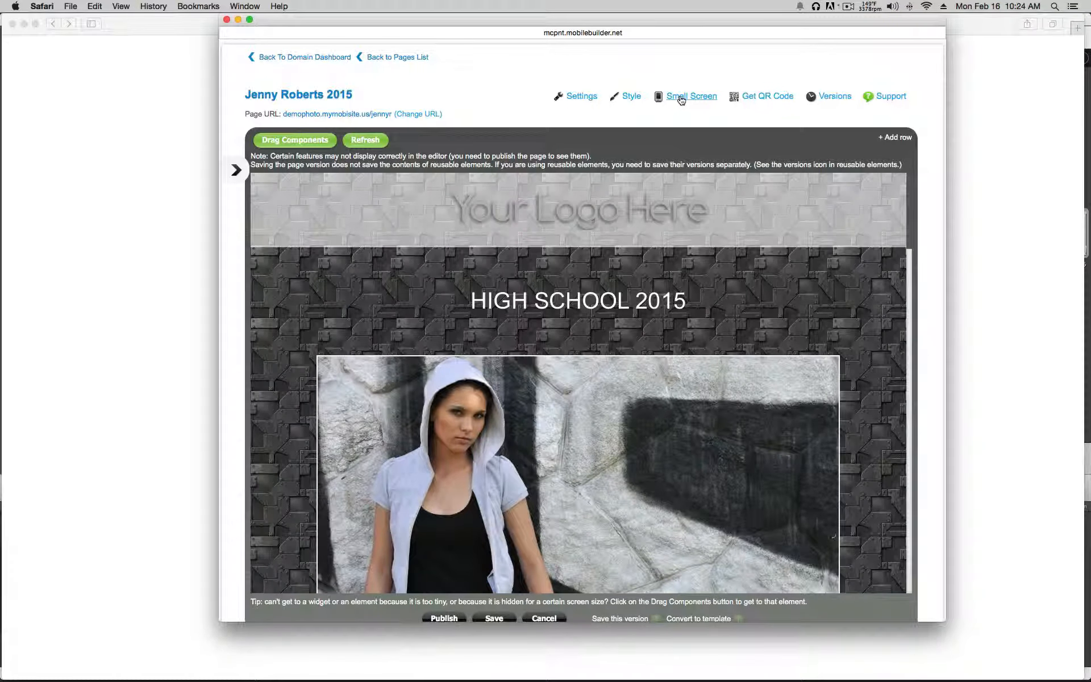
{"action": "left_click", "coordinate": [681, 100]}
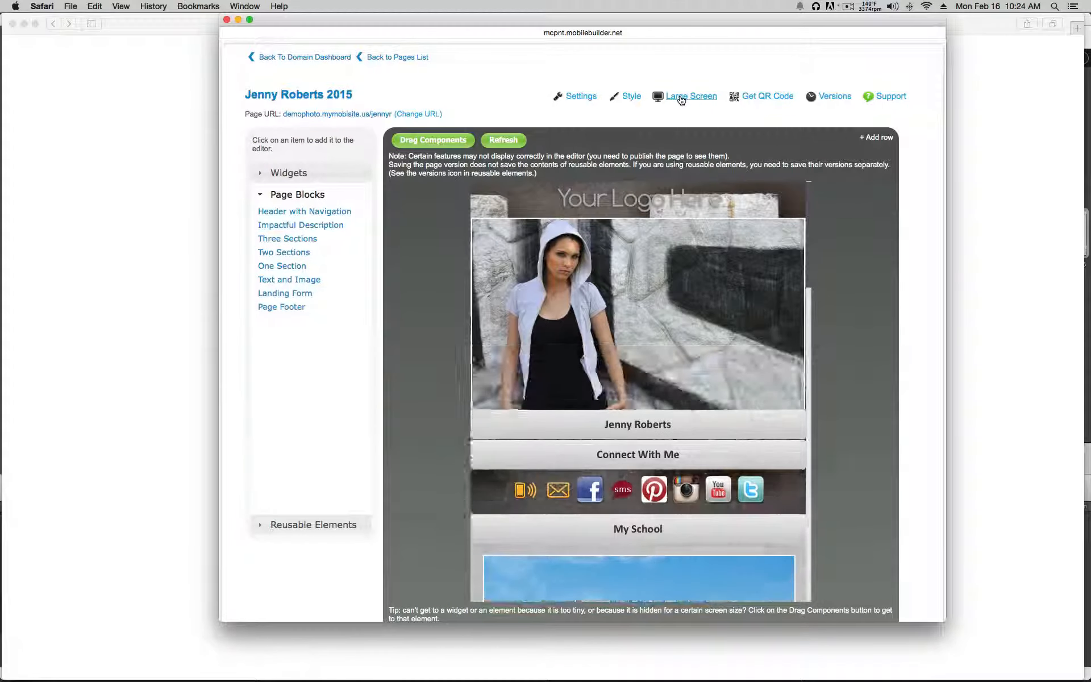
{"action": "left_click", "coordinate": [630, 98]}
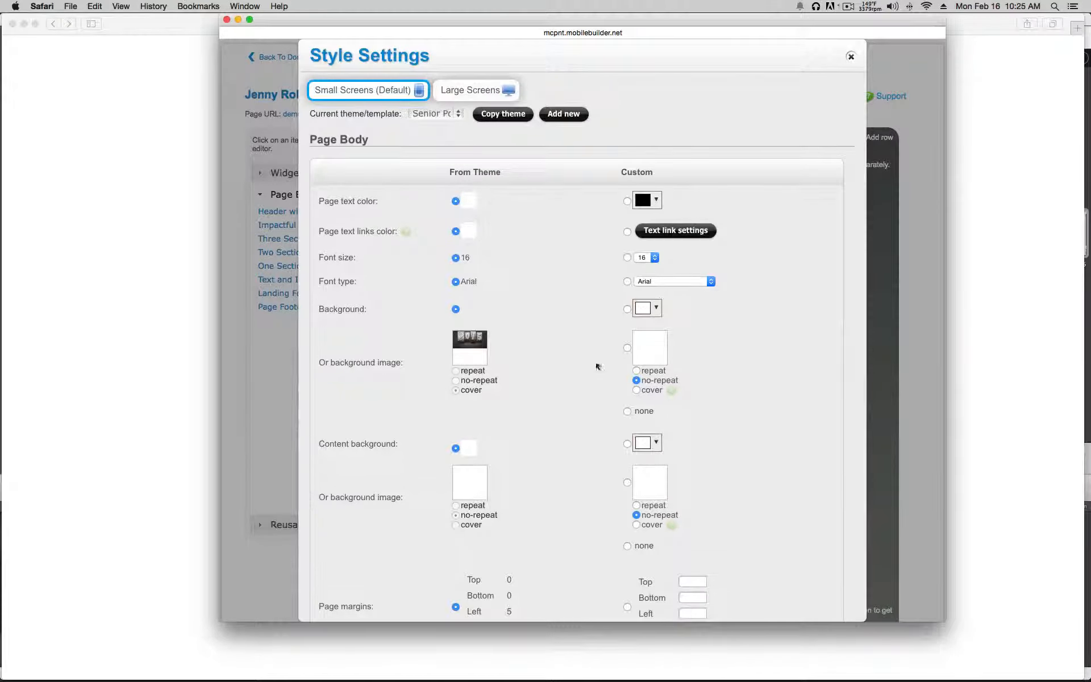
{"action": "left_click", "coordinate": [628, 310]}
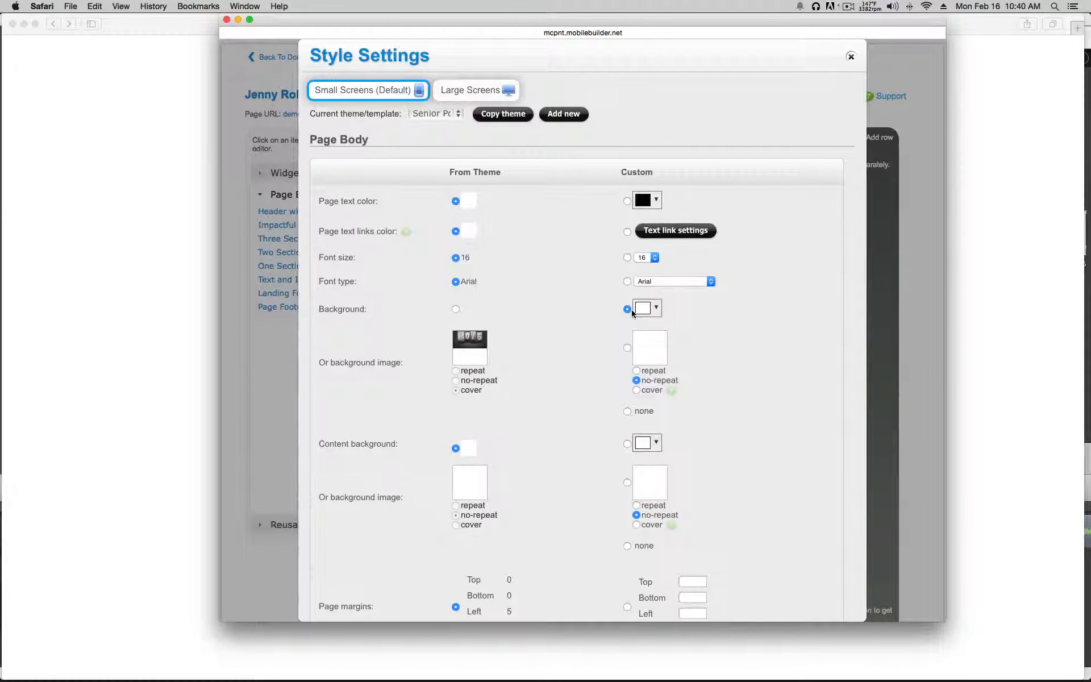
{"action": "left_click", "coordinate": [849, 58]}
{"action": "left_click", "coordinate": [685, 100]}
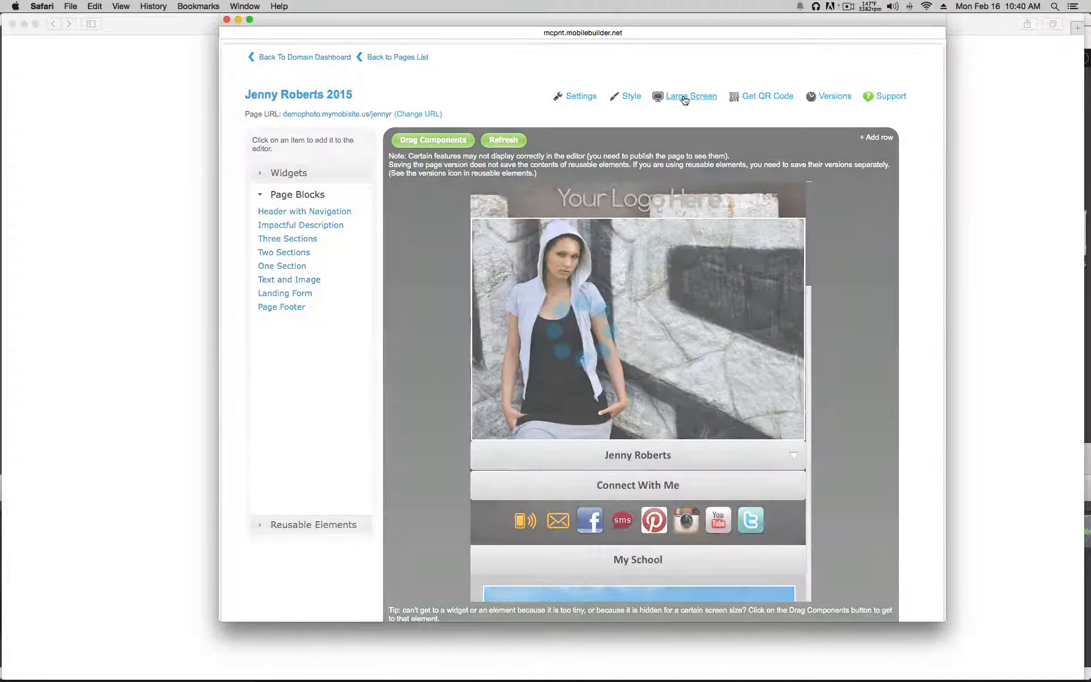
Step: Scroll to the bottom of the editor and save the restyled page
{"action": "scroll", "coordinate": [684, 102], "scroll_direction": "down", "scroll_amount": 1}
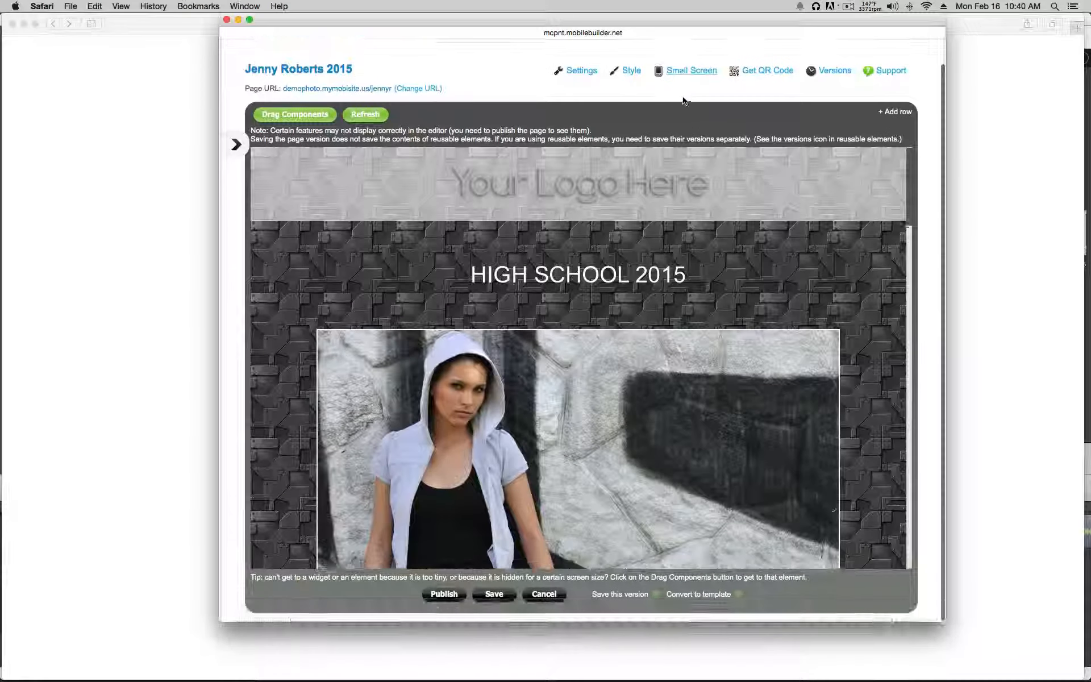
{"action": "scroll", "coordinate": [684, 101], "scroll_direction": "down", "scroll_amount": 10}
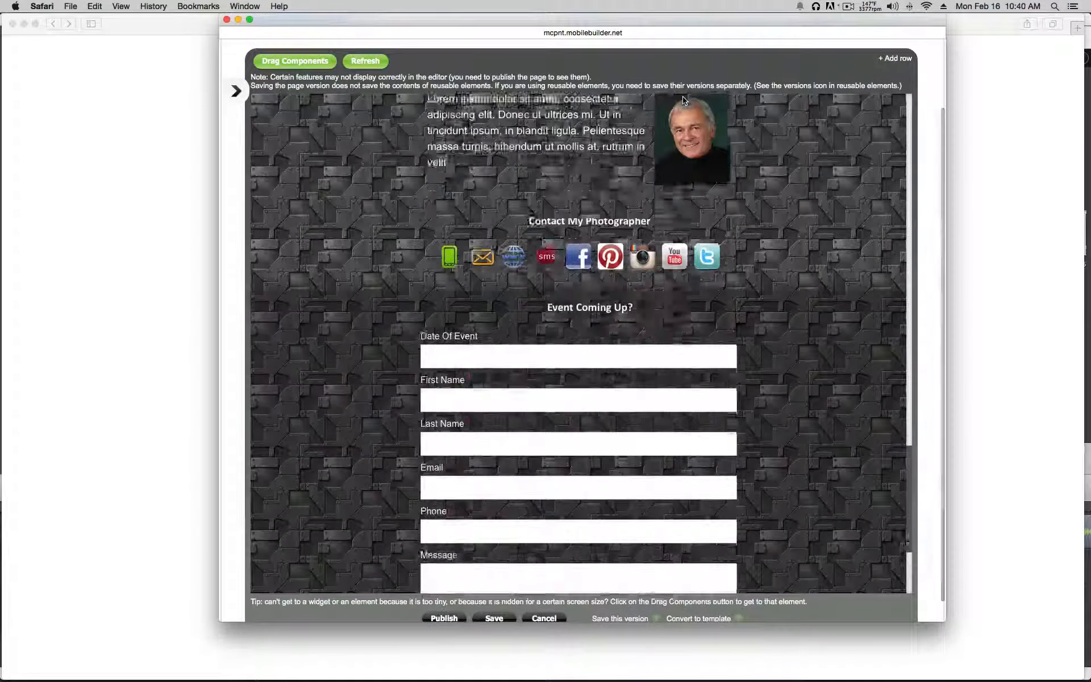
{"action": "scroll", "coordinate": [682, 96], "scroll_direction": "down", "scroll_amount": 5}
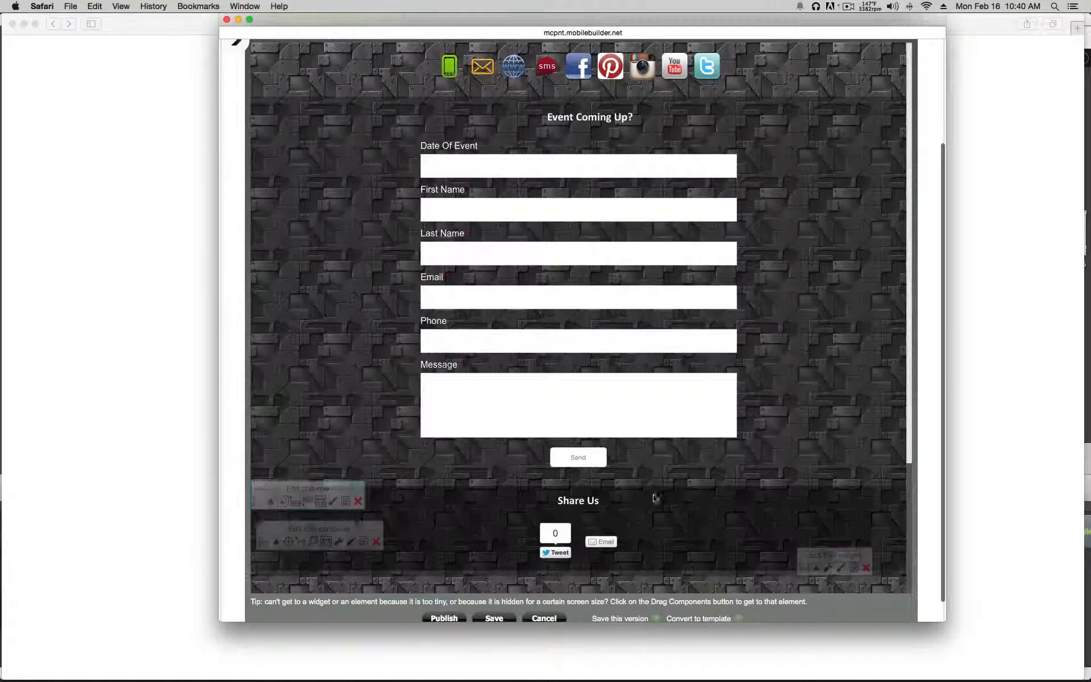
{"action": "scroll", "coordinate": [638, 499], "scroll_direction": "down", "scroll_amount": 1}
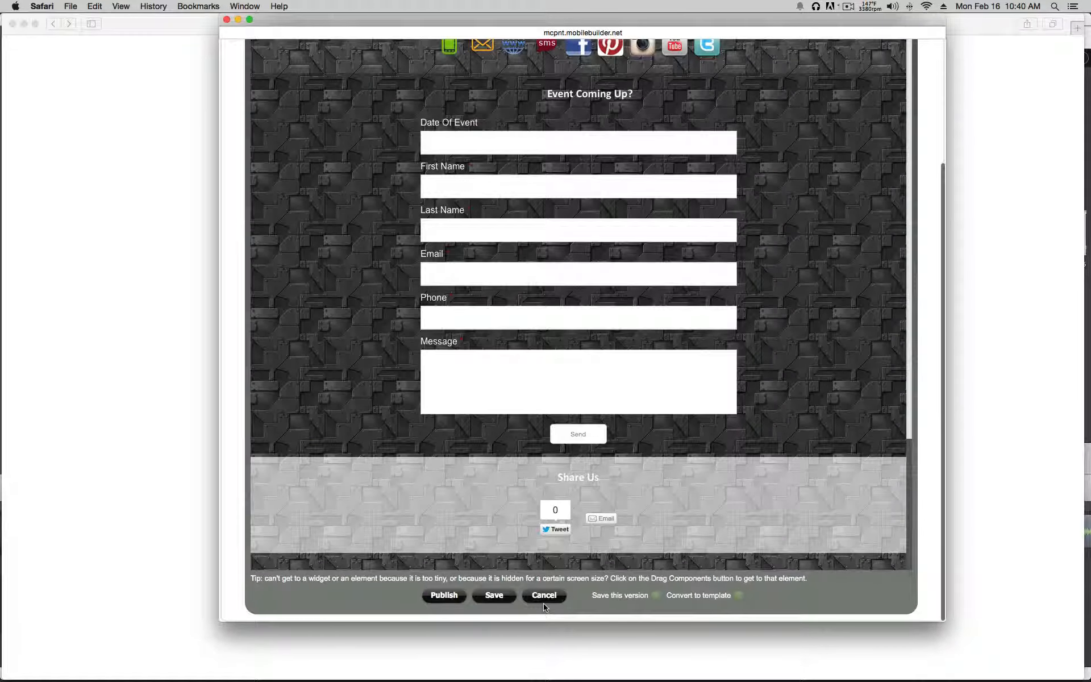
{"action": "left_click", "coordinate": [443, 596]}
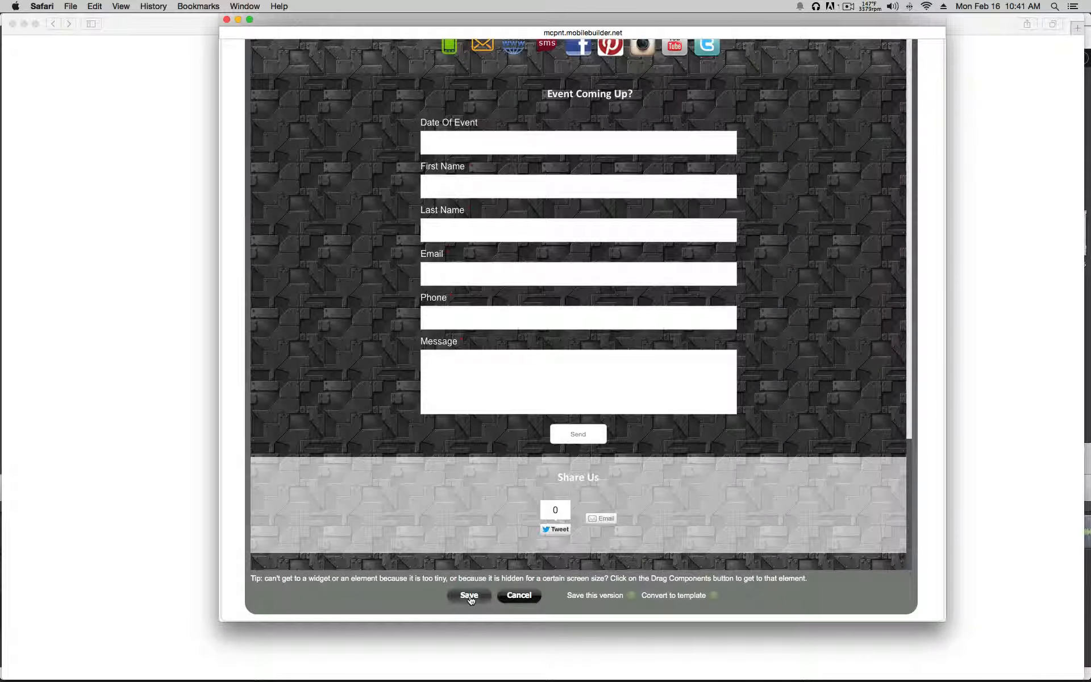
{"action": "left_click", "coordinate": [470, 598]}
Step: Convert the page into a template named 'perfect senior app' and acknowledge the confirmation
{"action": "left_click", "coordinate": [668, 598]}
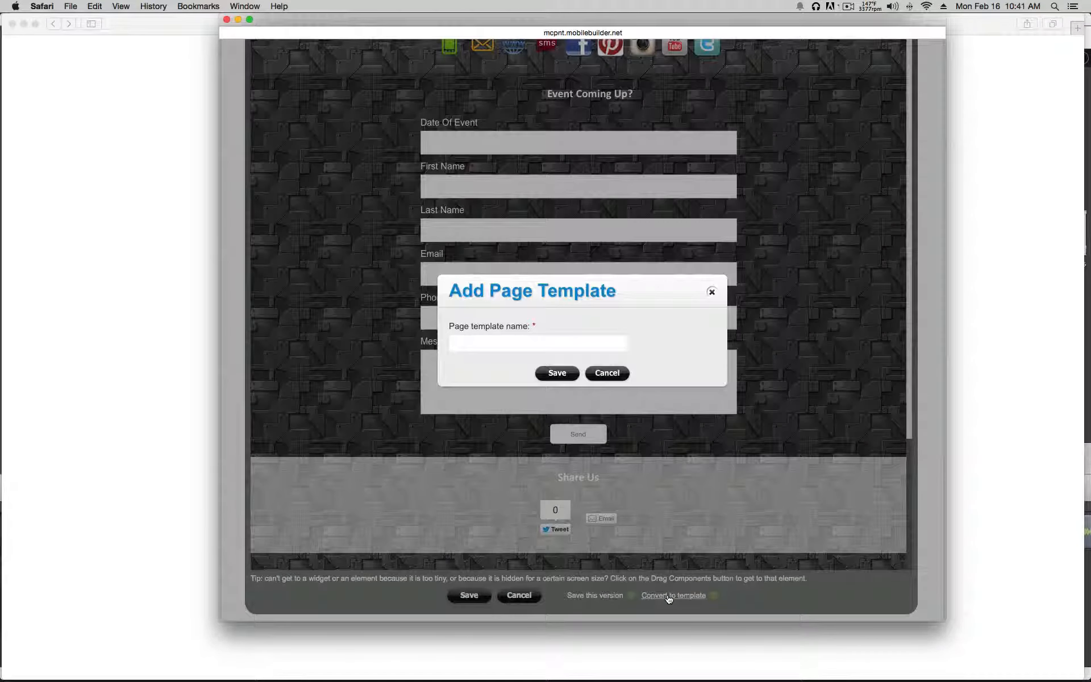
{"action": "left_click", "coordinate": [475, 343]}
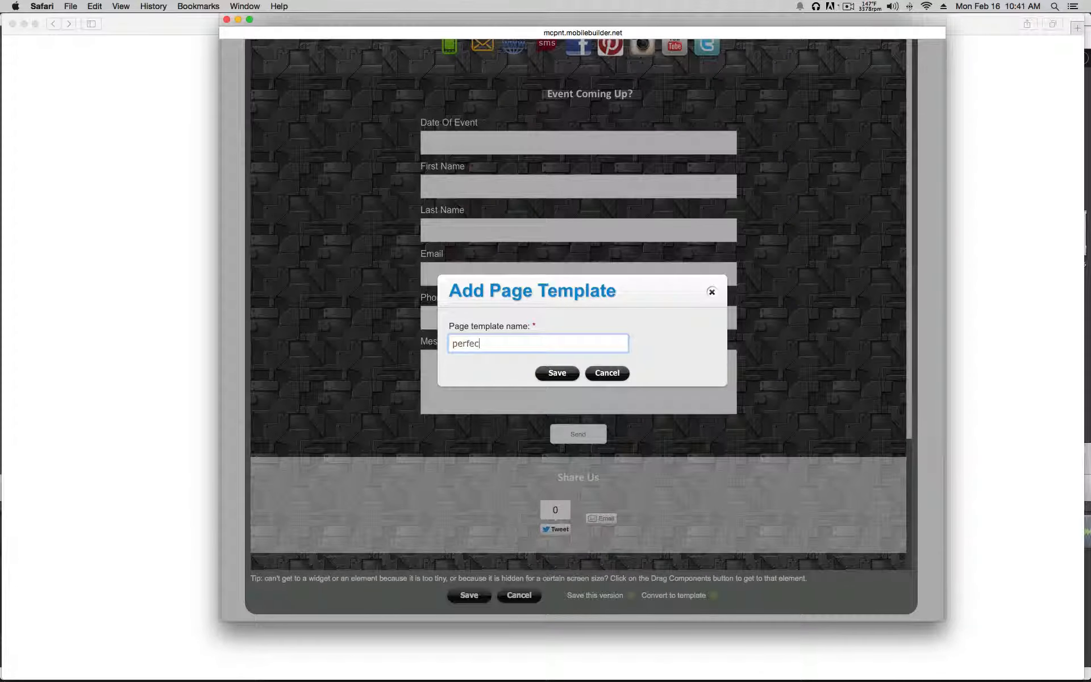
{"action": "type", "text": "senior app"}
{"action": "left_click", "coordinate": [562, 373]}
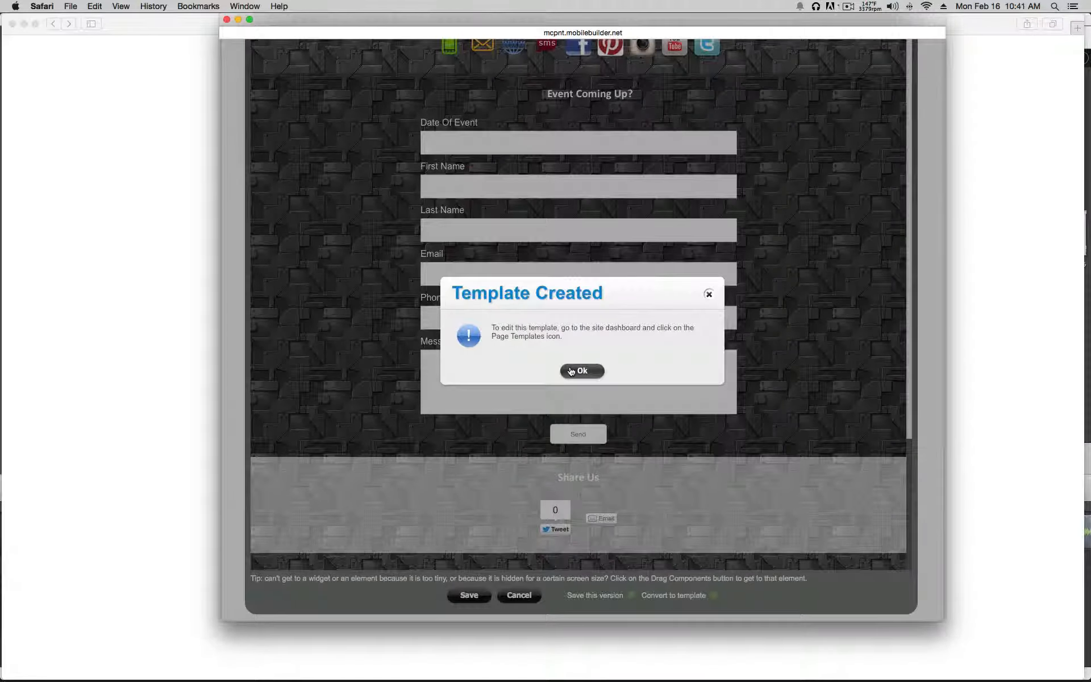
{"action": "left_click", "coordinate": [575, 371]}
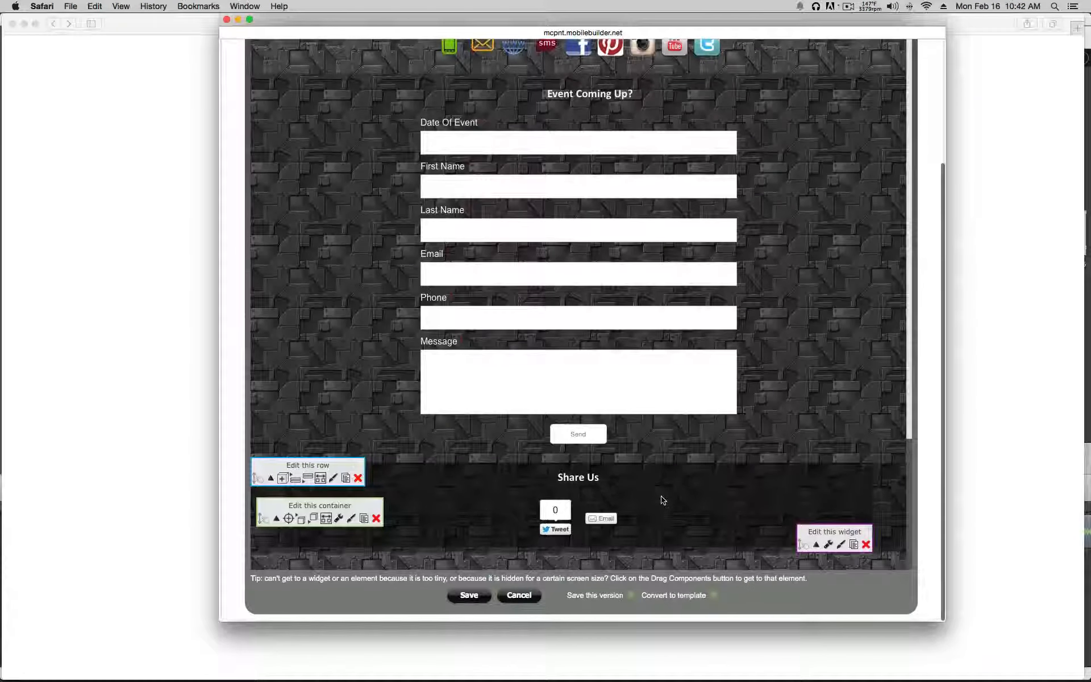
{"action": "scroll", "coordinate": [662, 499], "scroll_direction": "up", "scroll_amount": 20}
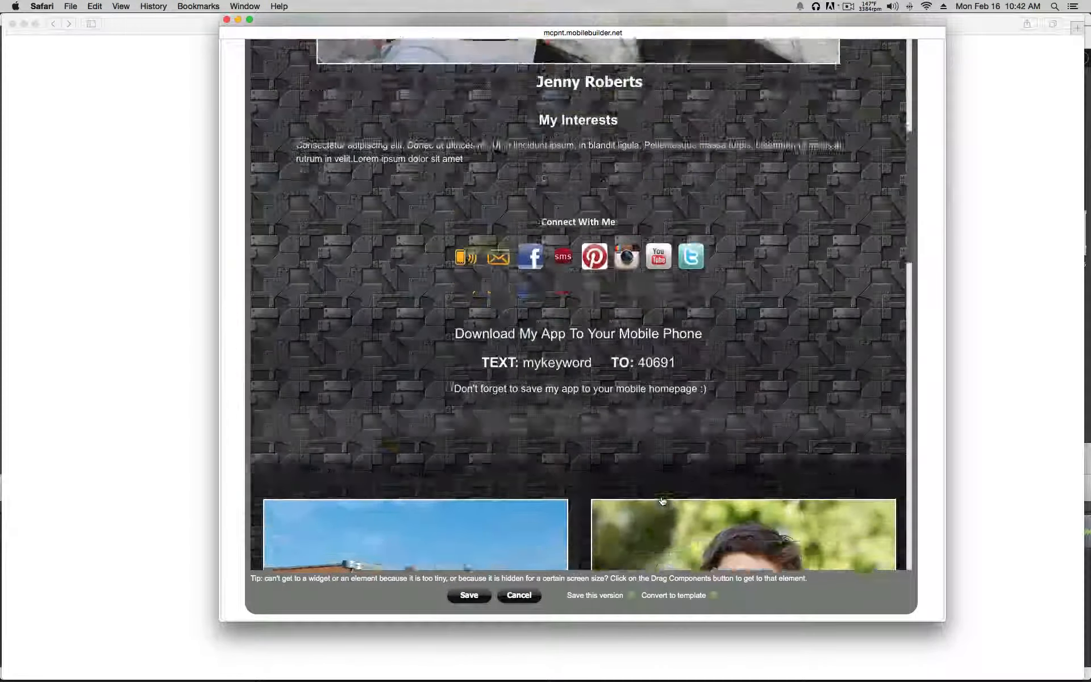
{"action": "scroll", "coordinate": [662, 500], "scroll_direction": "down", "scroll_amount": 4}
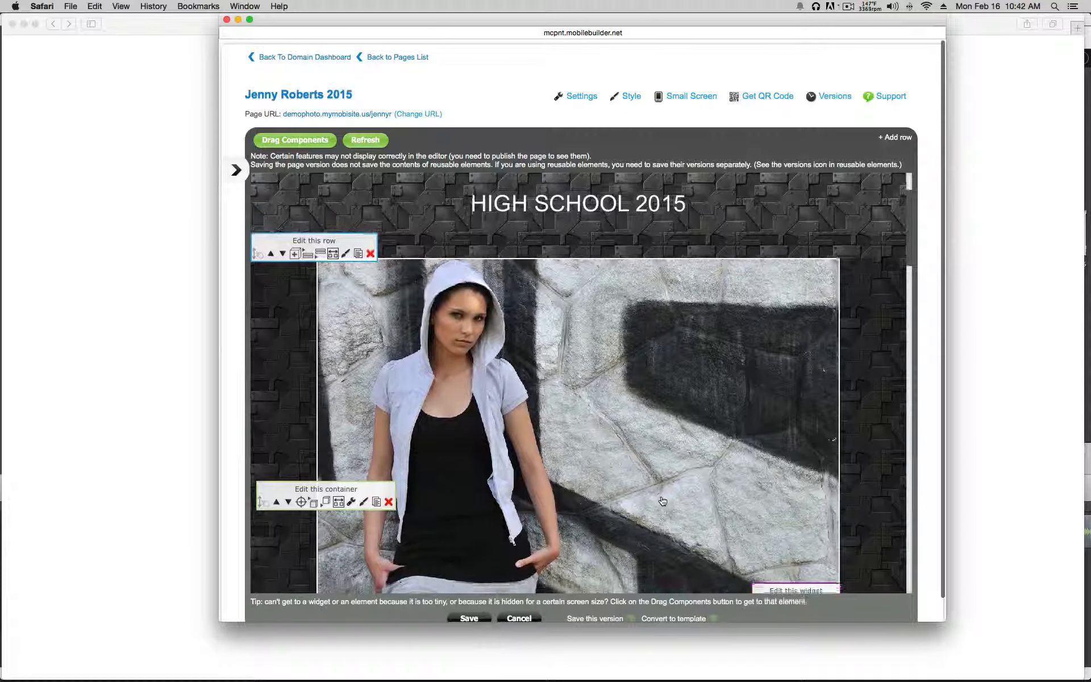
{"action": "scroll", "coordinate": [863, 496], "scroll_direction": "down", "scroll_amount": 3}
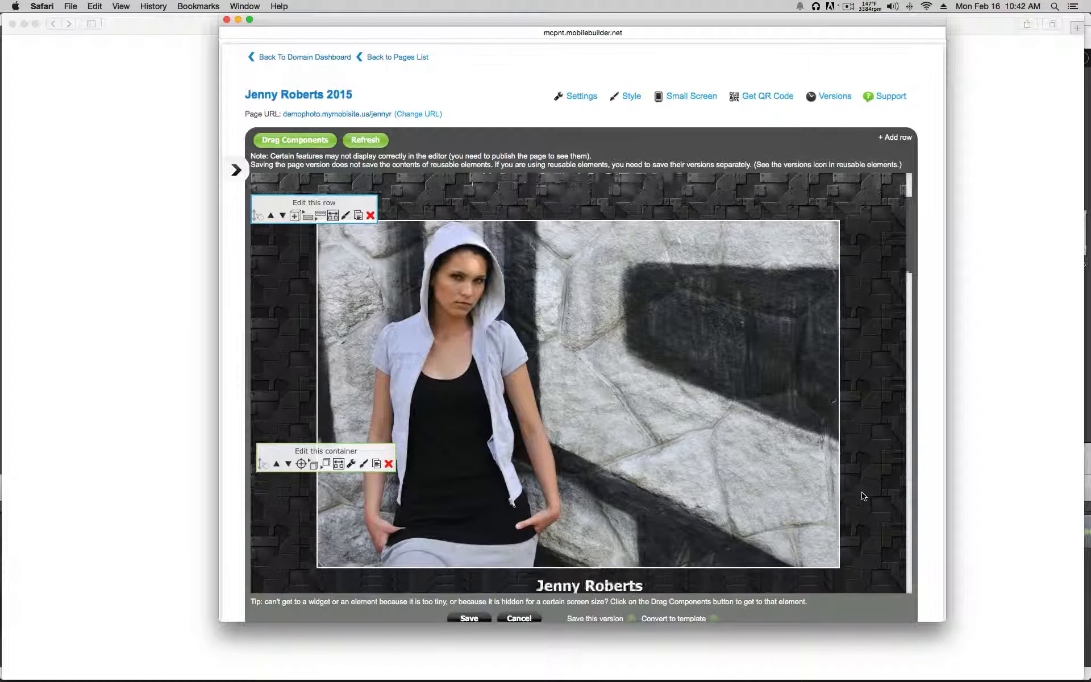
{"action": "scroll", "coordinate": [863, 496], "scroll_direction": "down", "scroll_amount": 5}
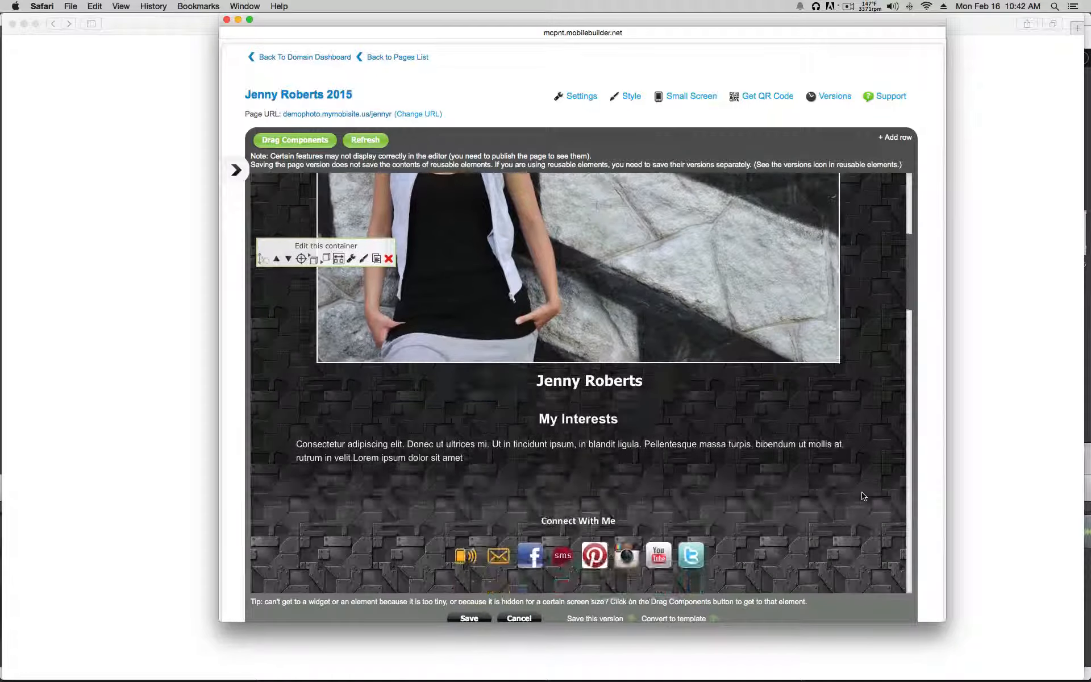
{"action": "scroll", "coordinate": [863, 496], "scroll_direction": "down", "scroll_amount": 8}
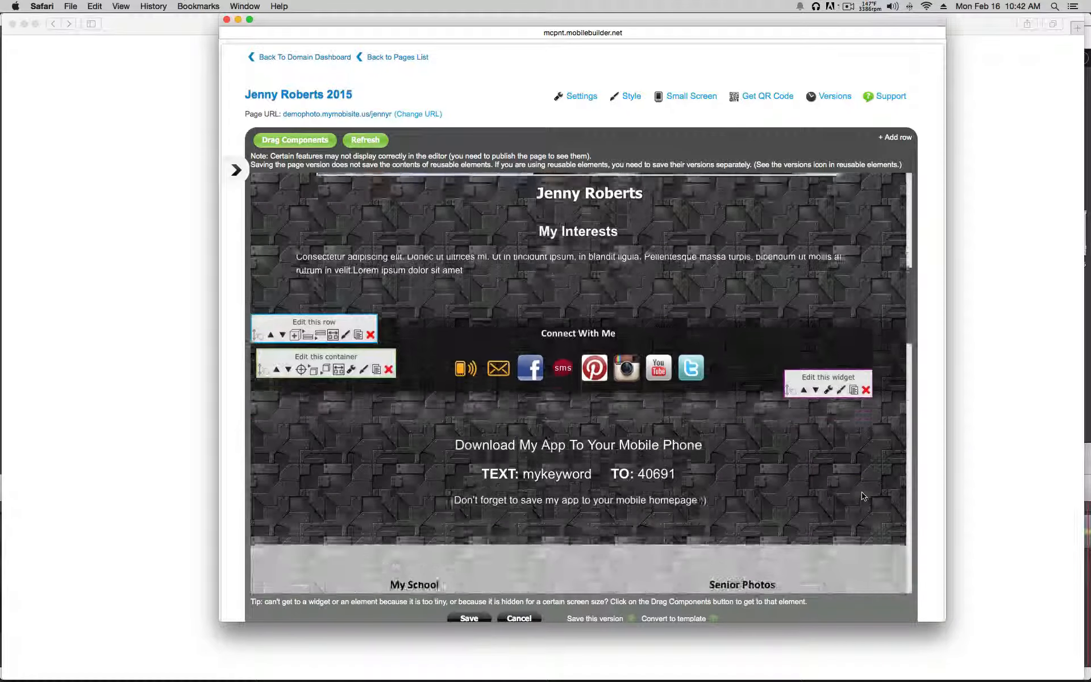
{"action": "scroll", "coordinate": [862, 495], "scroll_direction": "down", "scroll_amount": 12}
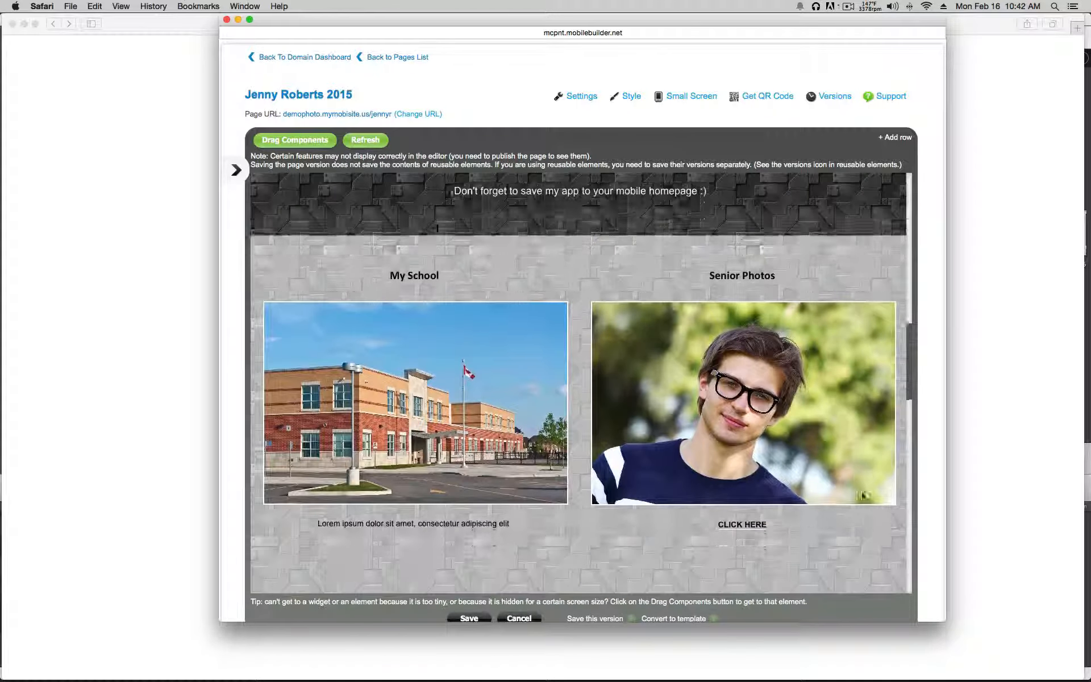
{"action": "scroll", "coordinate": [862, 496], "scroll_direction": "down", "scroll_amount": 15}
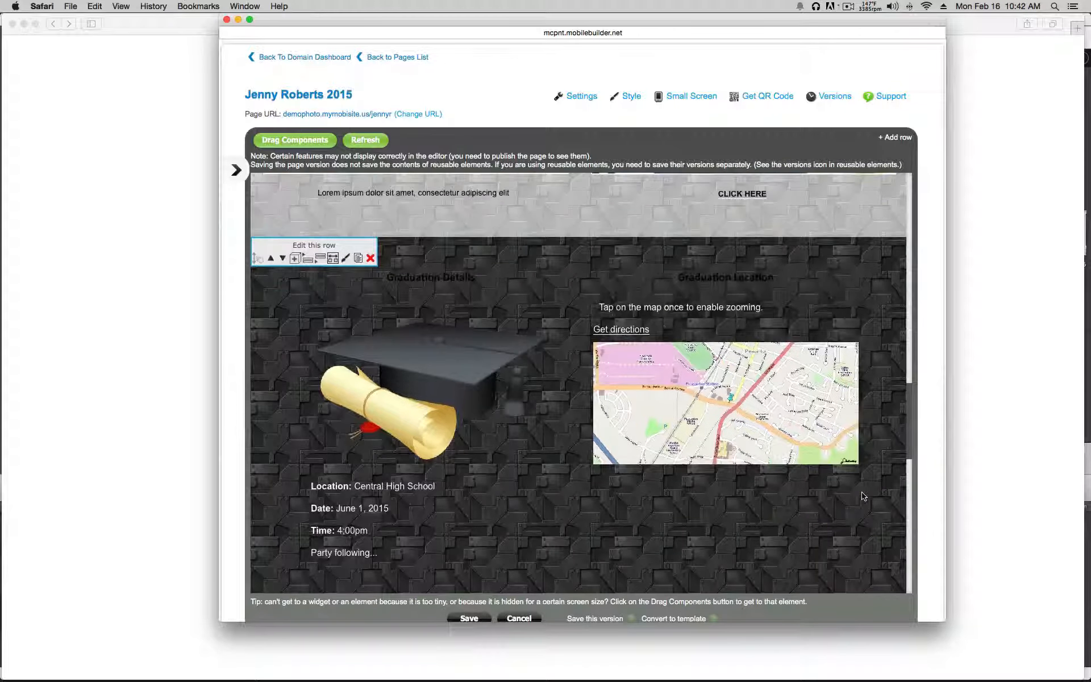
{"action": "scroll", "coordinate": [861, 496], "scroll_direction": "down", "scroll_amount": 5}
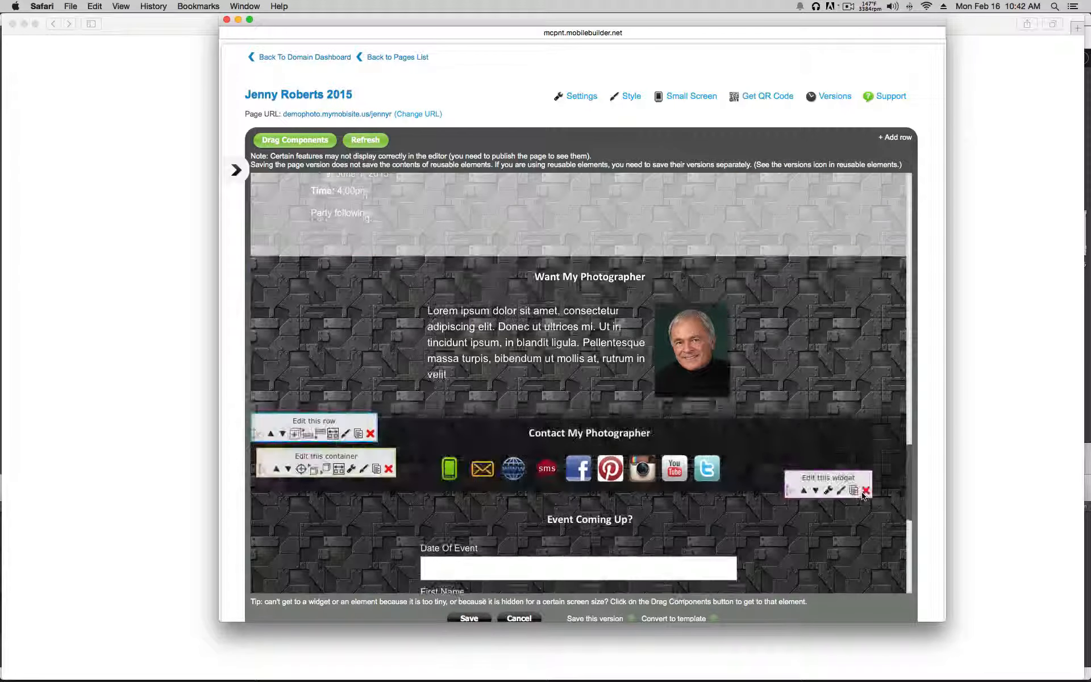